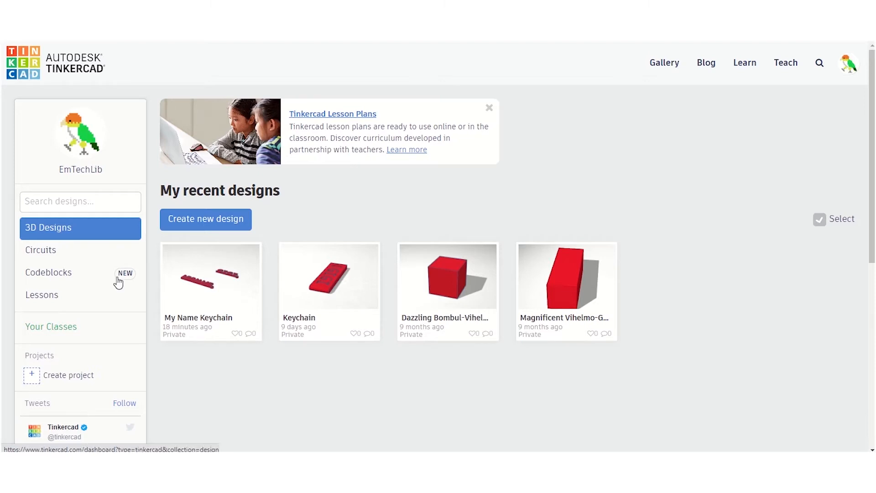
Create a new 3D design and rename it My Keychain
click(169, 222)
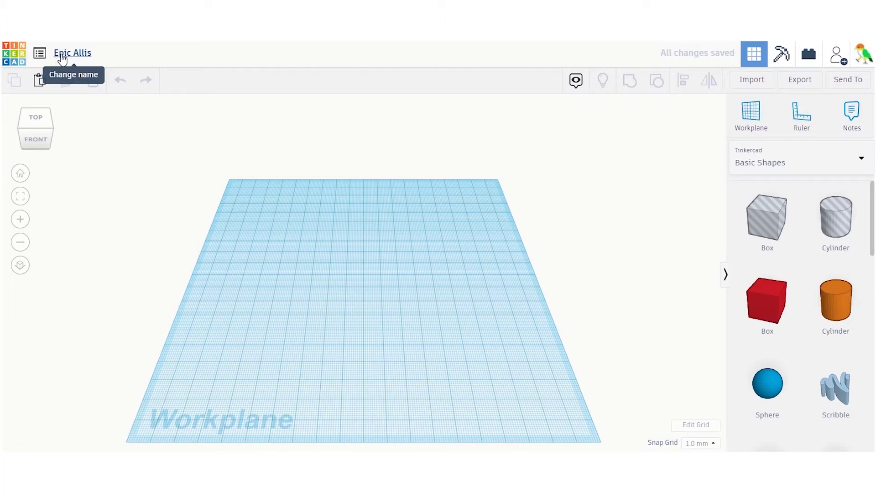
click(84, 54)
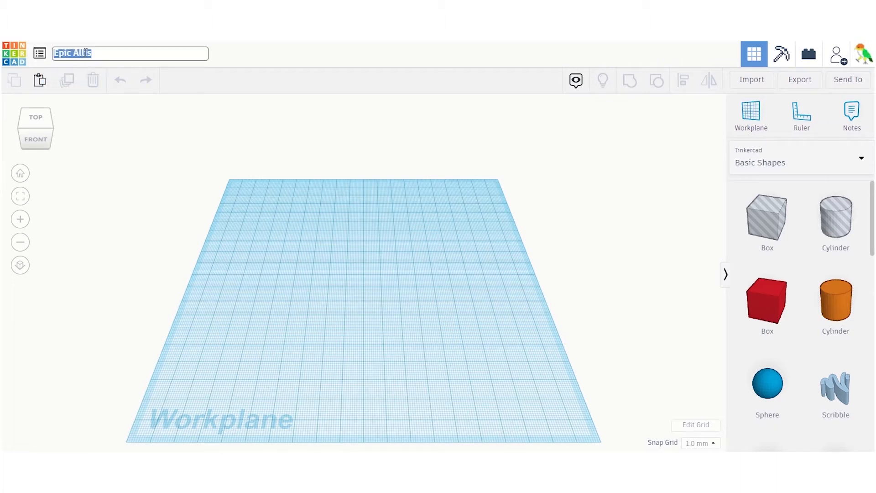
text(My Keychain)
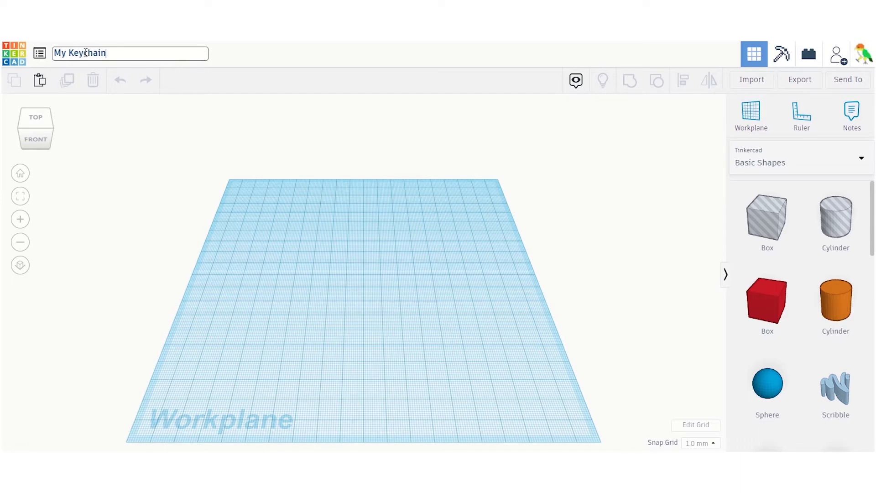
click(171, 147)
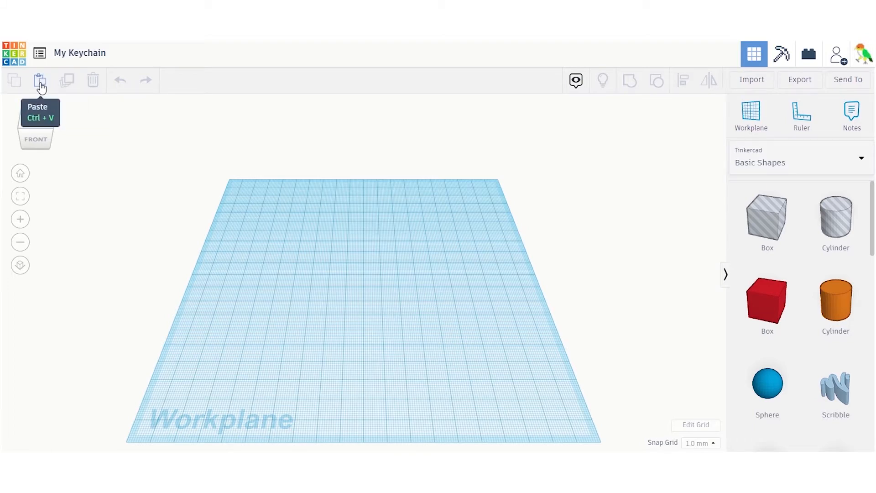
Examine the empty workplane from the top and home views, at different zoom levels and in both perspective and orthographic projection
mouse_move(32, 127)
mouse_down()
mouse_move(52, 126)
mouse_move(29, 125)
mouse_up()
click(36, 123)
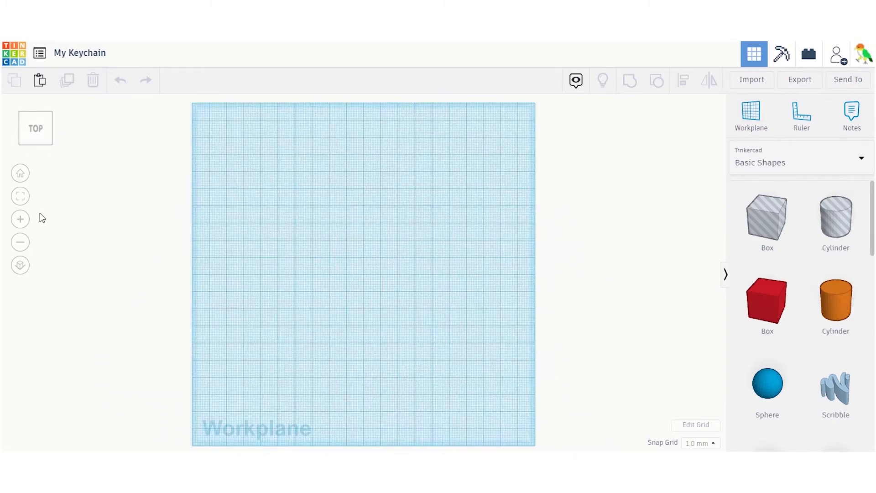
click(19, 224)
scroll(379, 302, up, 3)
scroll(379, 303, down, 4)
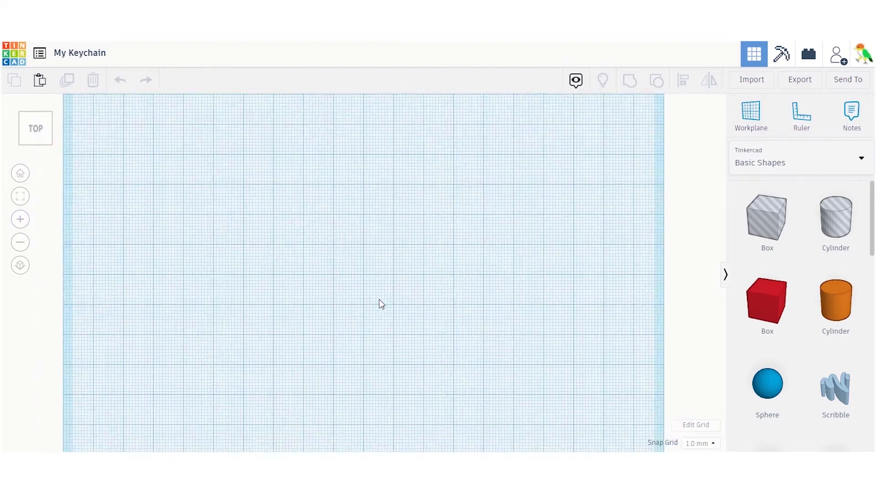
scroll(382, 304, down, 3)
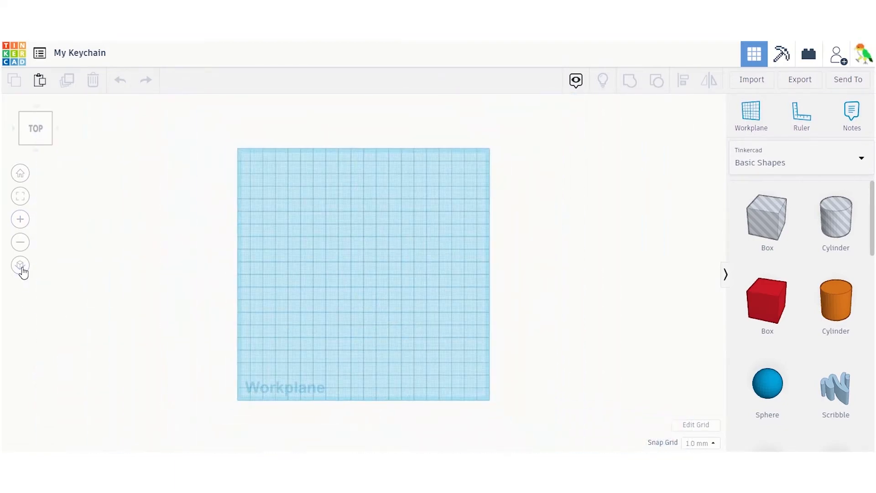
click(20, 265)
click(23, 176)
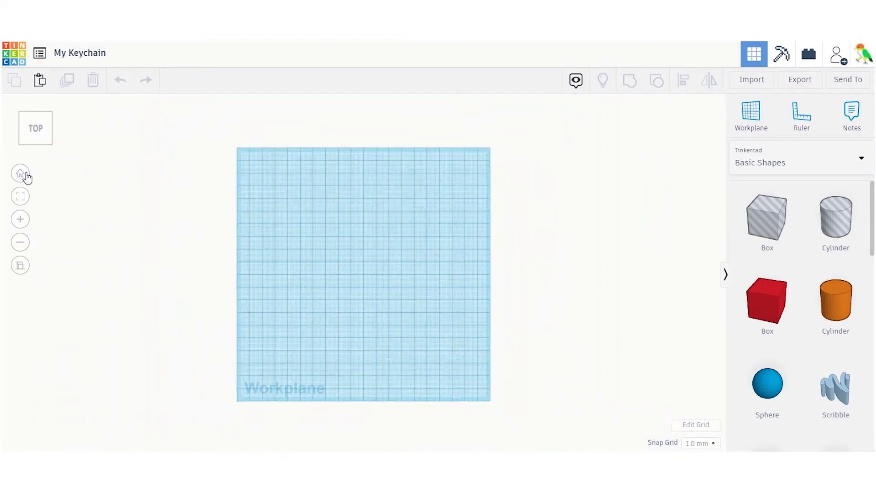
click(20, 265)
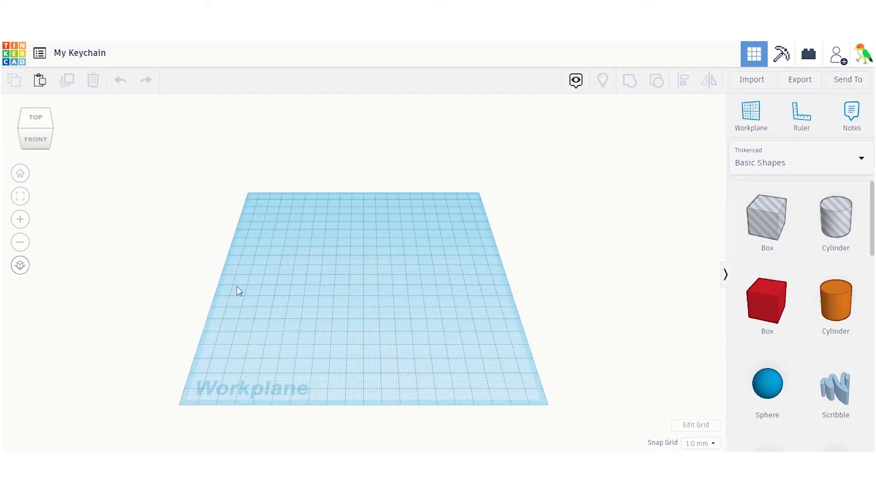
middle_drag(393, 296, 459, 292)
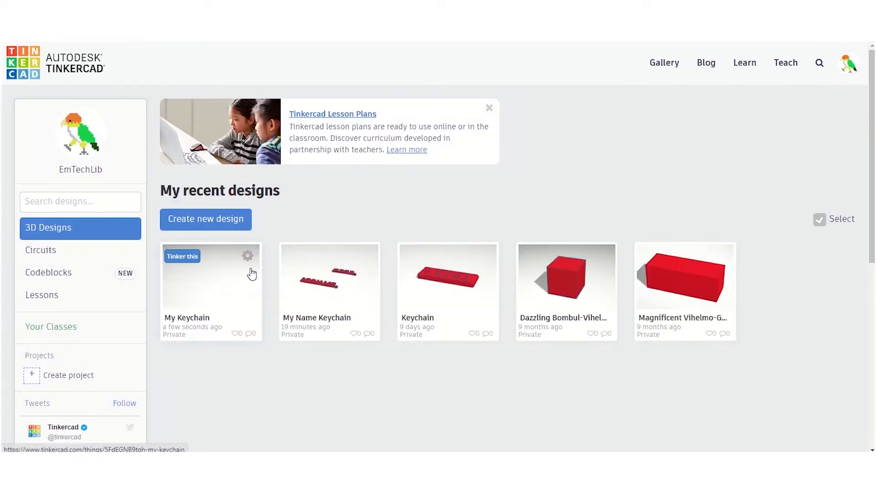
Reopen the My Keychain design and place a solid red box a little left of the workplane's centre
click(249, 258)
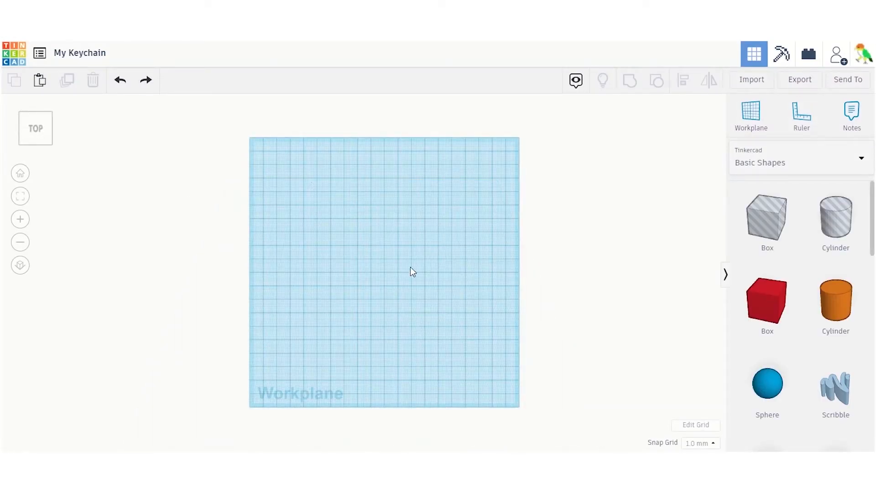
scroll(460, 296, up, 2)
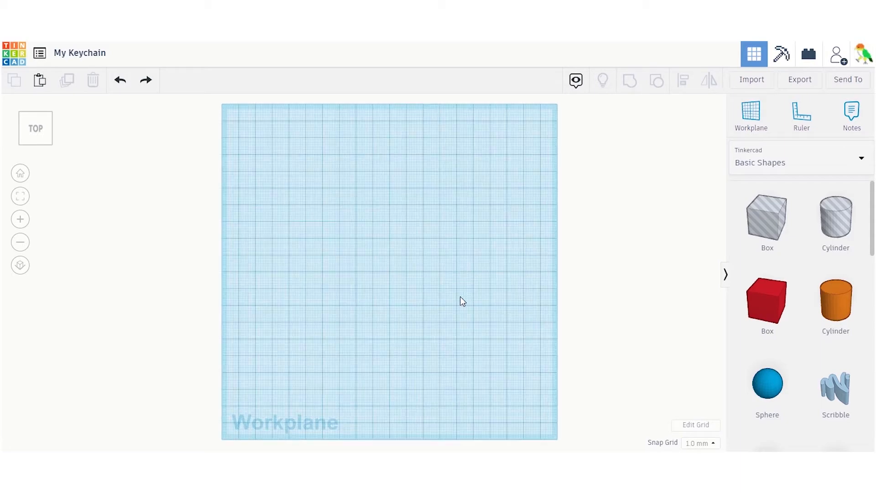
click(792, 313)
click(345, 276)
click(343, 271)
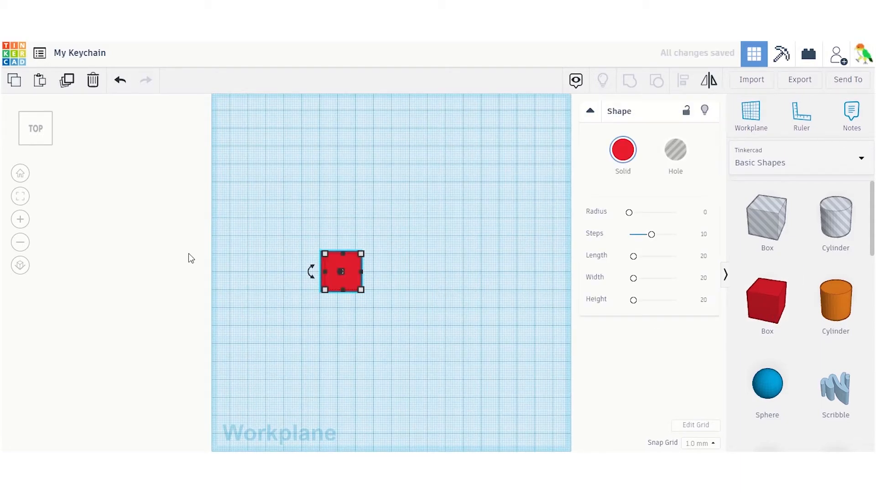
Inspect the red box from an angled corner view, select it and return to the top view
drag(37, 140, 46, 133)
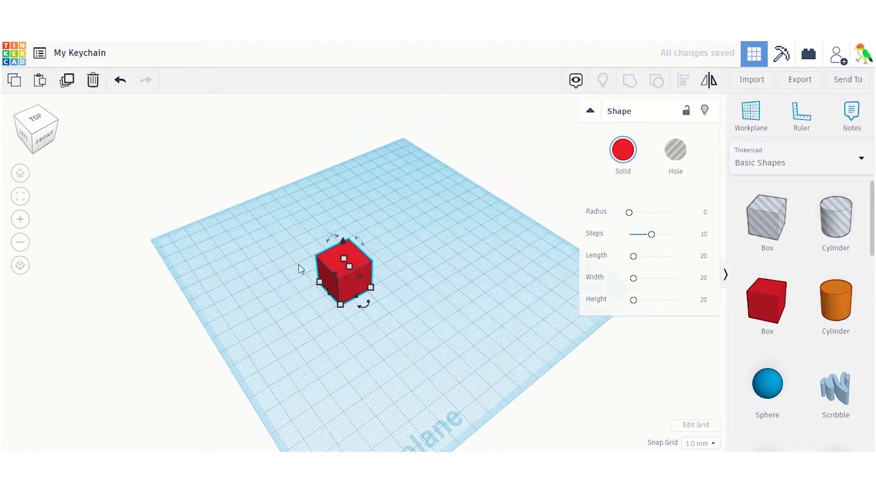
click(377, 336)
scroll(335, 253, down, 3)
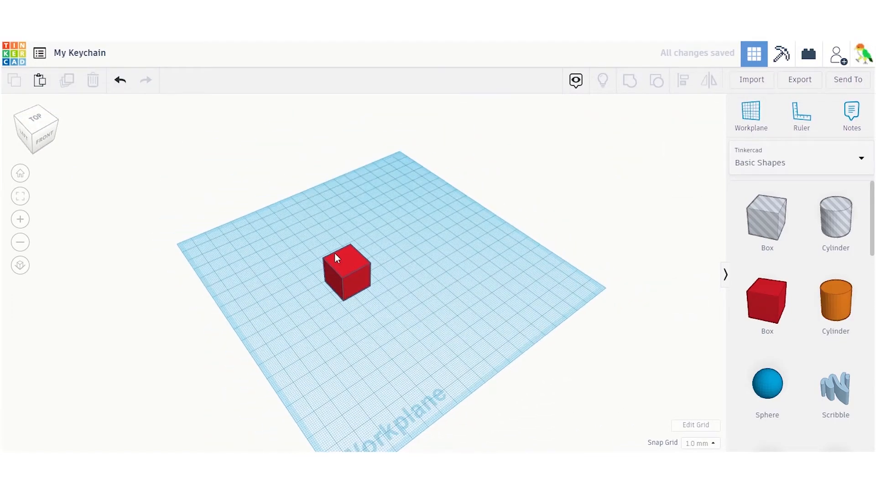
scroll(359, 284, up, 4)
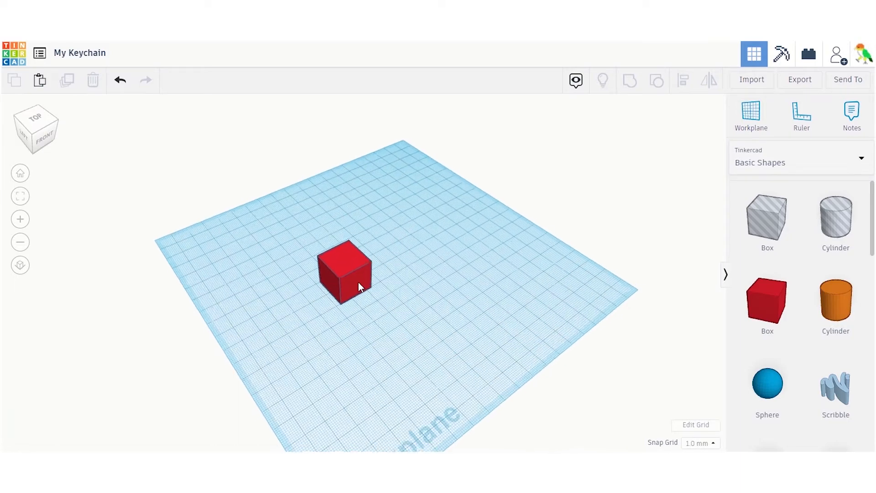
click(342, 285)
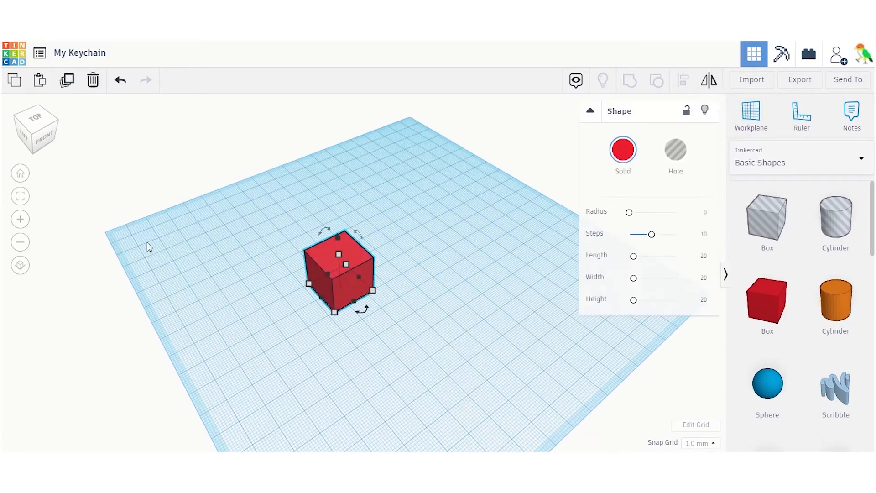
click(35, 117)
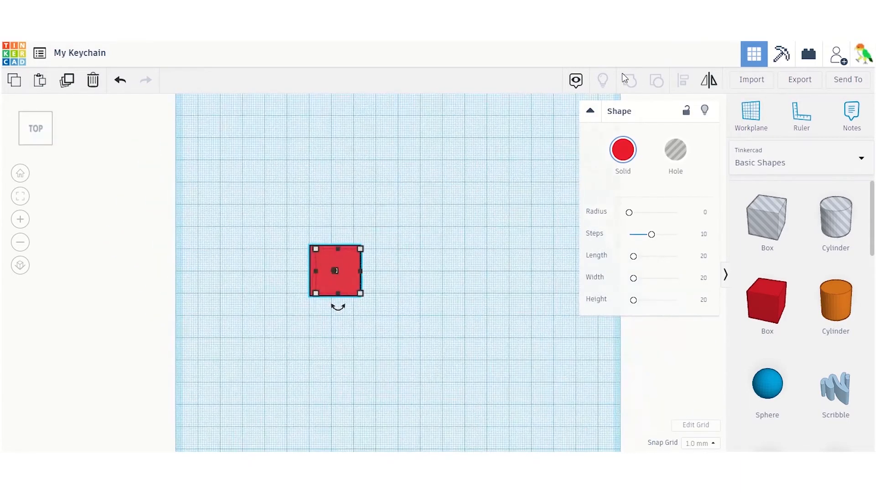
Collapse the box's shape settings and deselect the box
click(590, 112)
click(590, 112)
click(590, 113)
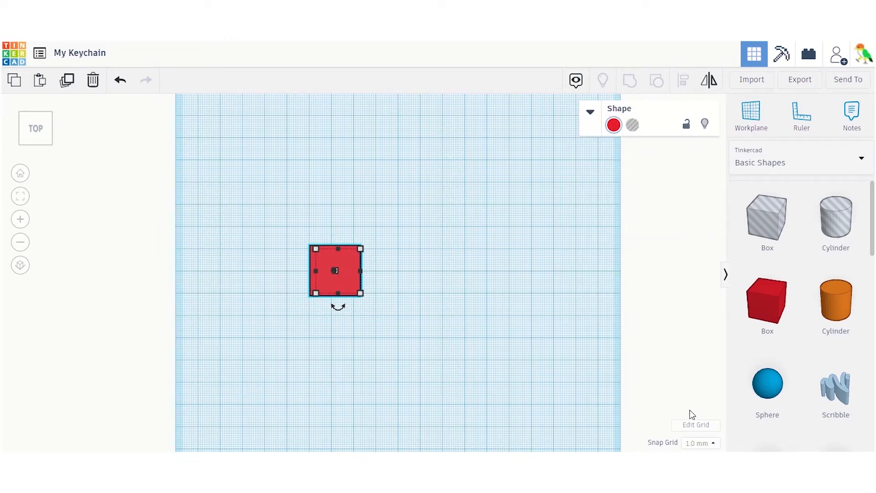
click(562, 364)
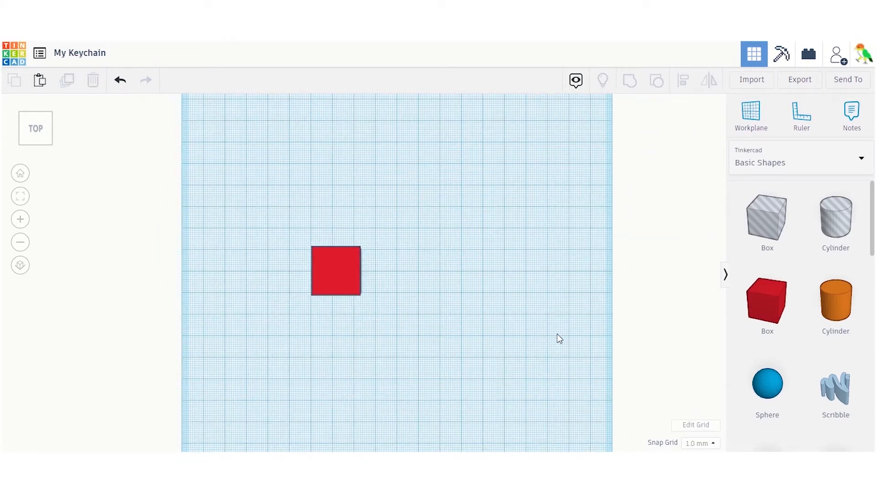
scroll(559, 337, down, 2)
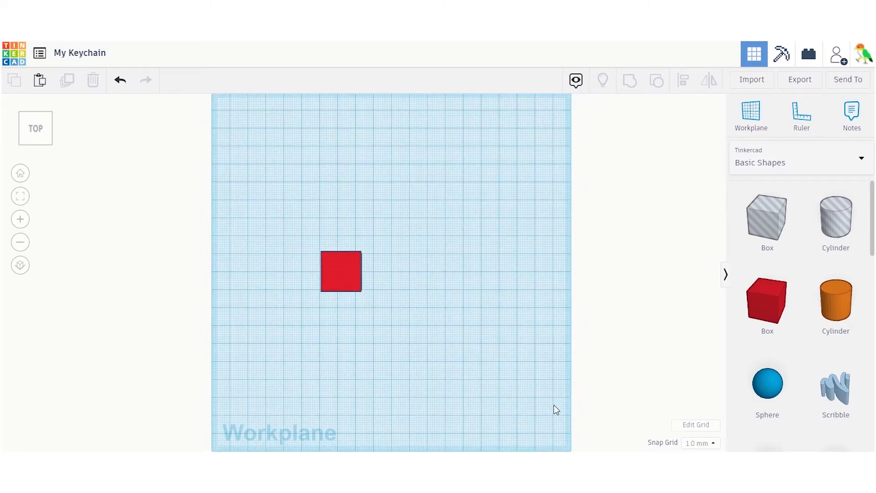
middle_drag(553, 408, 556, 363)
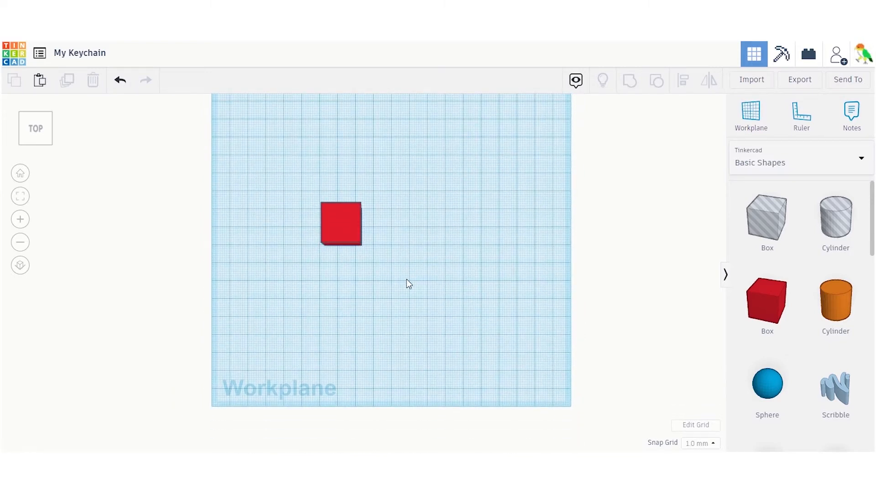
scroll(387, 346, up, 3)
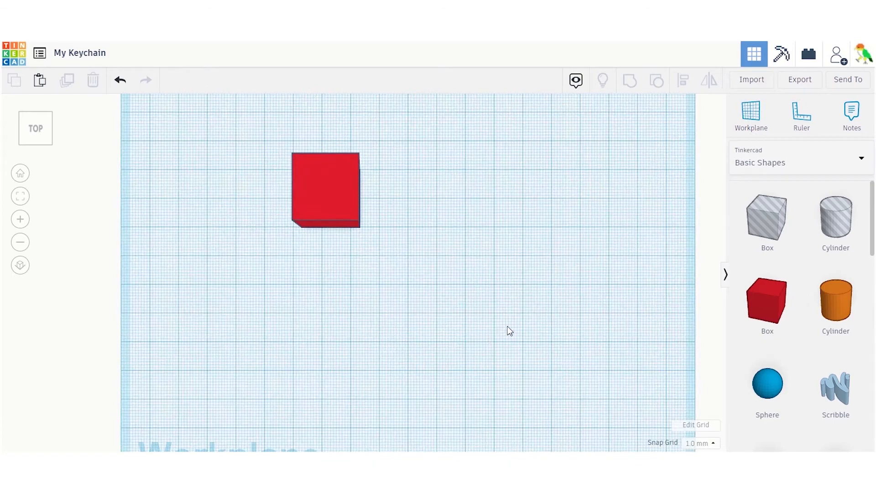
scroll(509, 330, down, 2)
scroll(508, 327, down, 3)
middle_drag(508, 326, 511, 353)
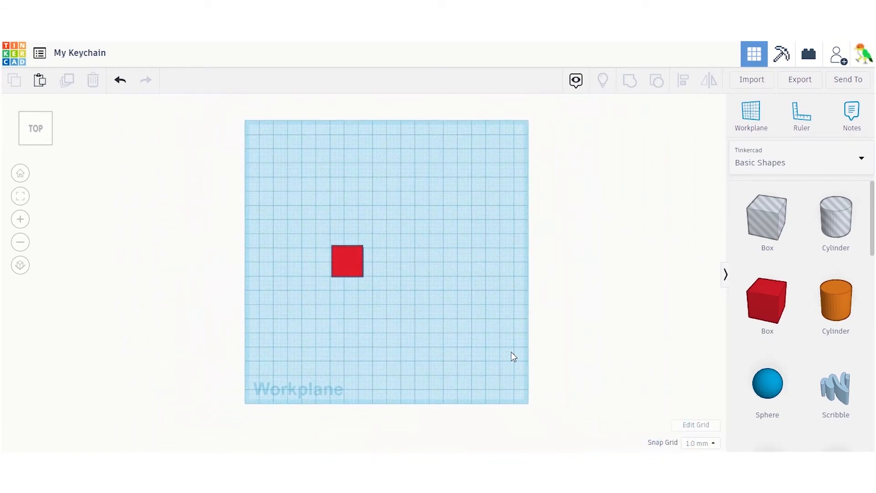
Change the workplane grid to inches with the Makerbot Replicator 2 preset and update the grid
click(717, 432)
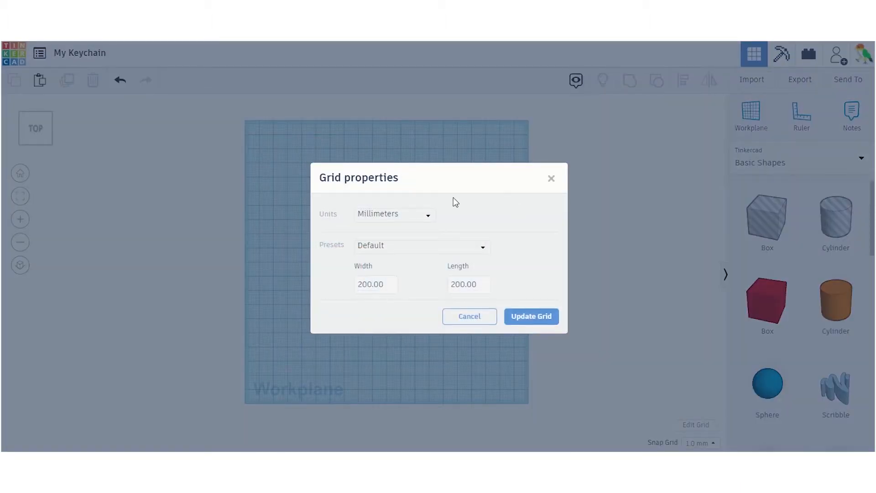
click(426, 221)
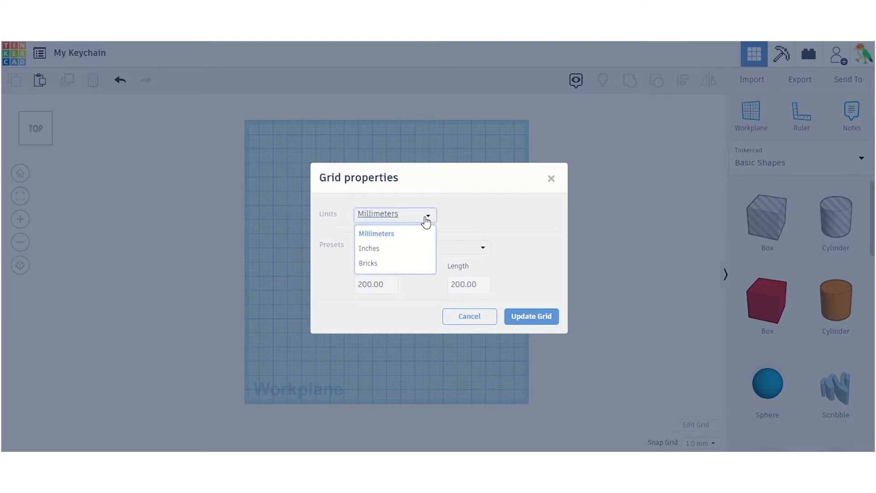
click(427, 252)
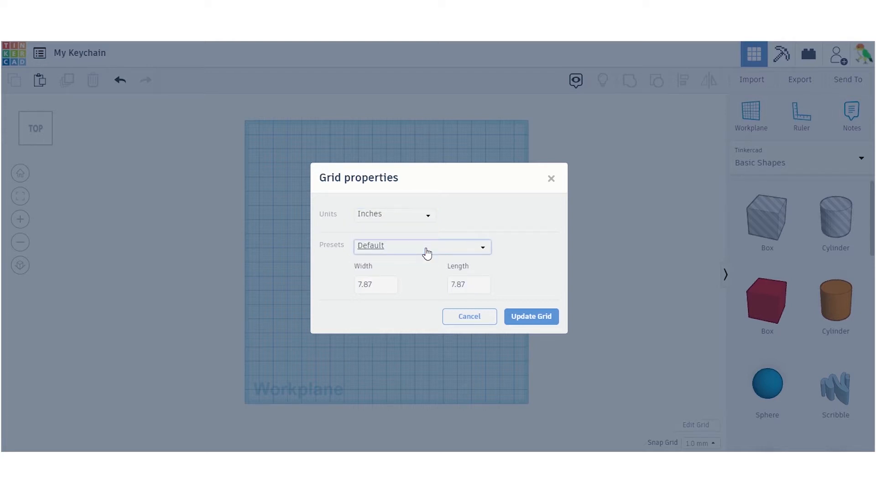
click(426, 252)
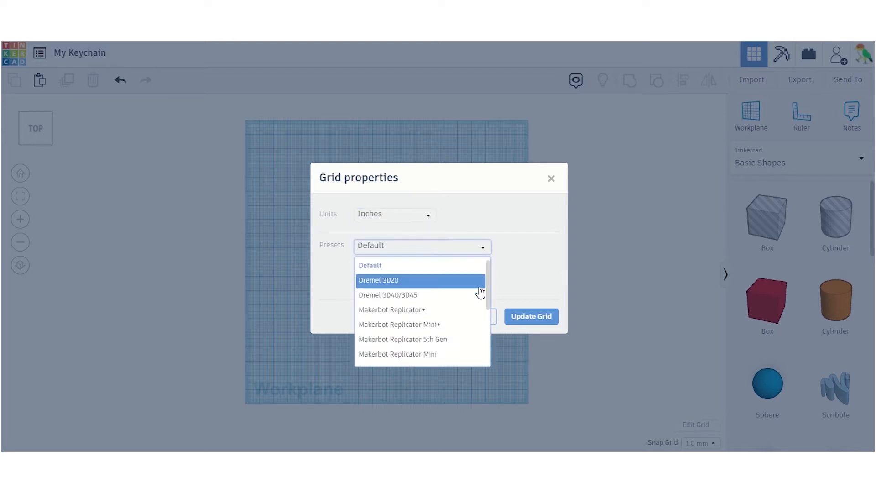
drag(489, 287, 489, 315)
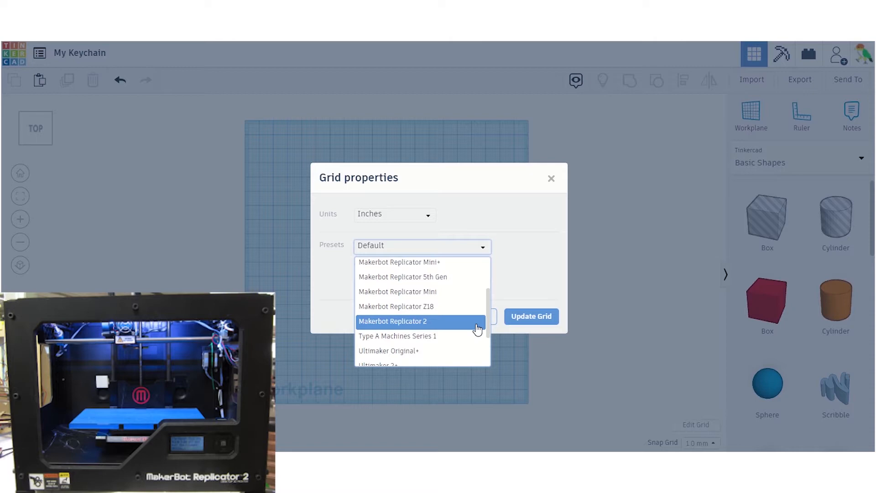
click(477, 322)
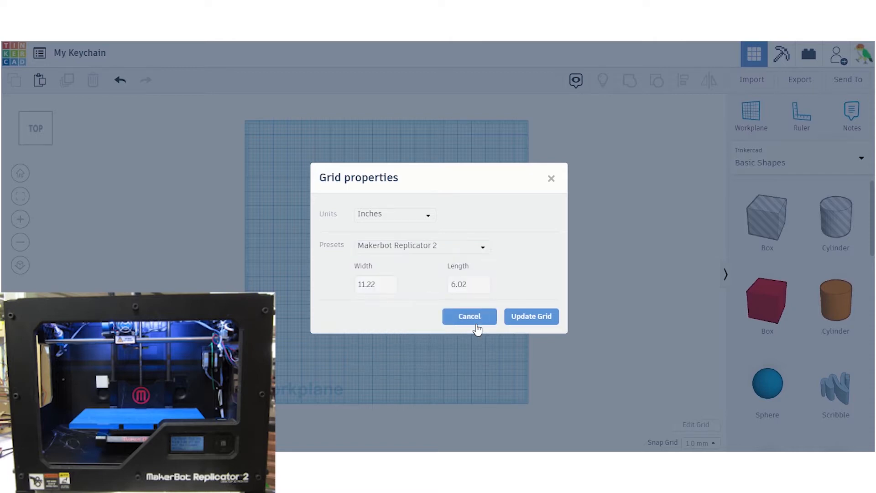
click(522, 322)
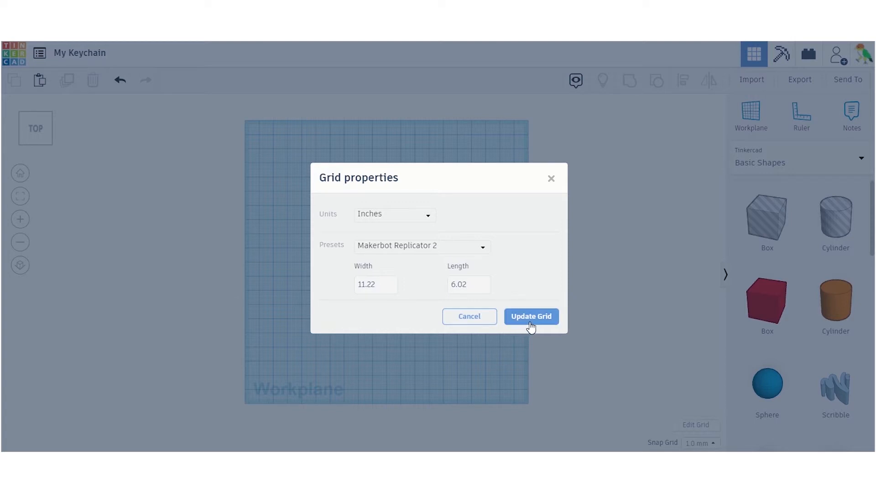
click(532, 320)
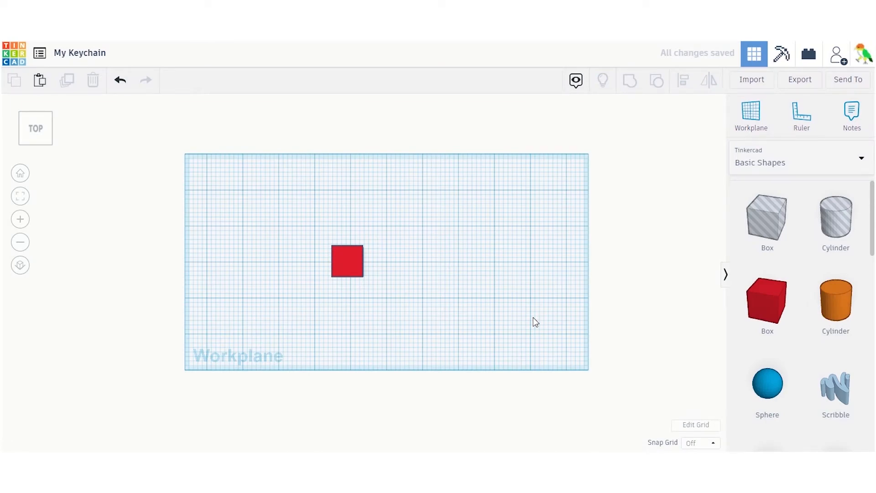
Set the snap grid to 1/8 in
scroll(535, 322, up, 2)
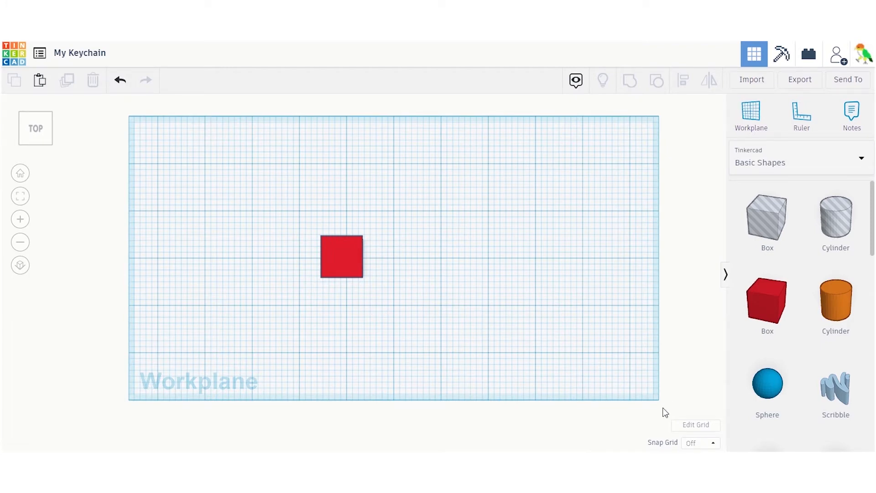
click(703, 442)
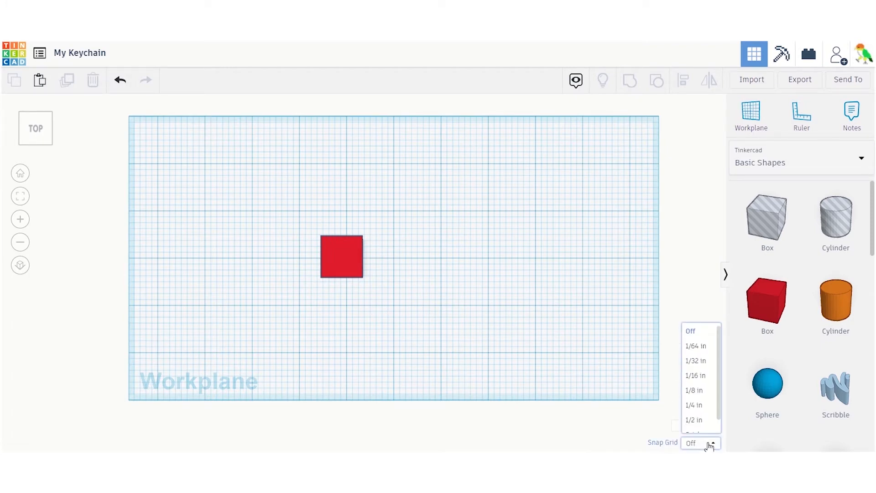
click(712, 400)
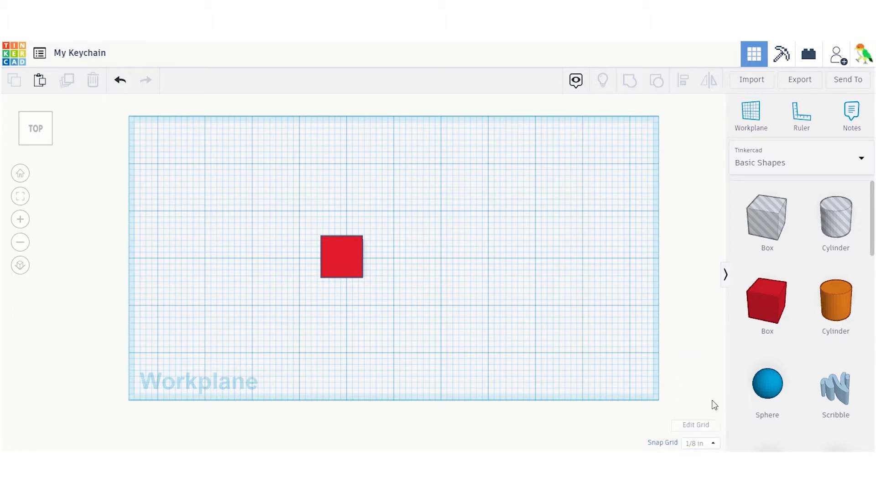
Nudge the red box four snap increments to the right and three toward the front at the 1/8 in snap setting
click(713, 446)
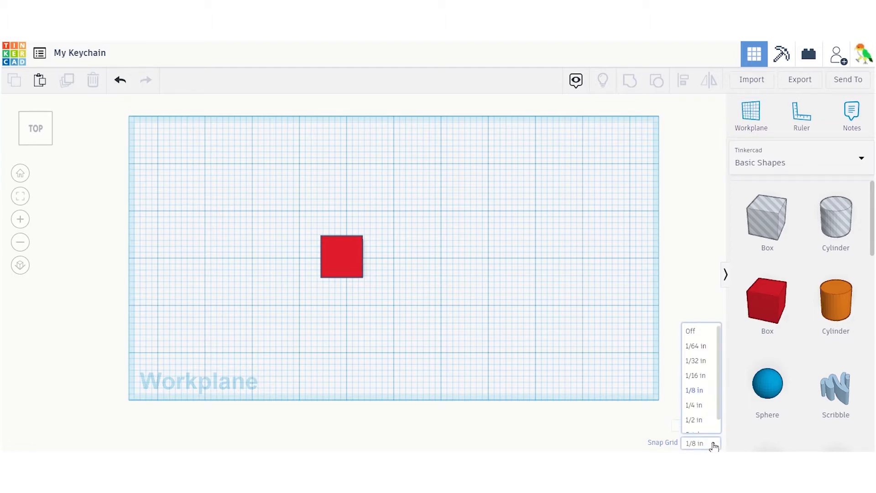
click(348, 262)
key(Right)
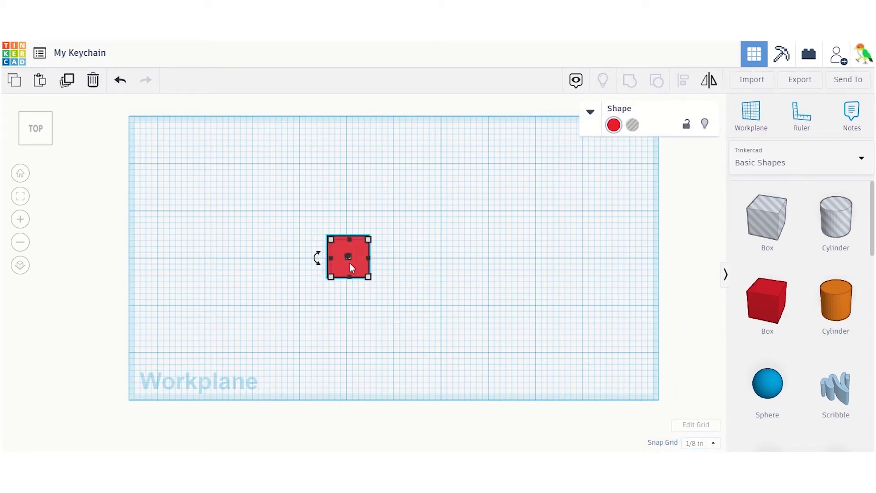
key(Right)
key(Right)
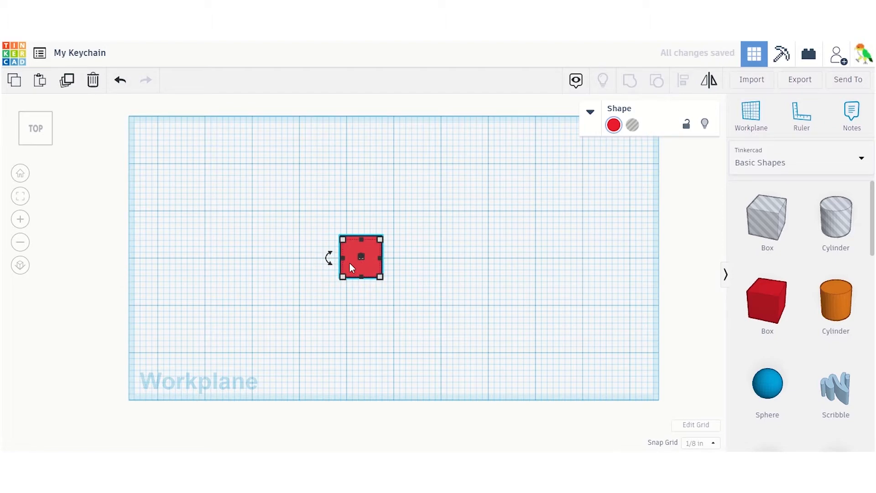
key(Right)
key(Down)
key(Down)
key(Down)
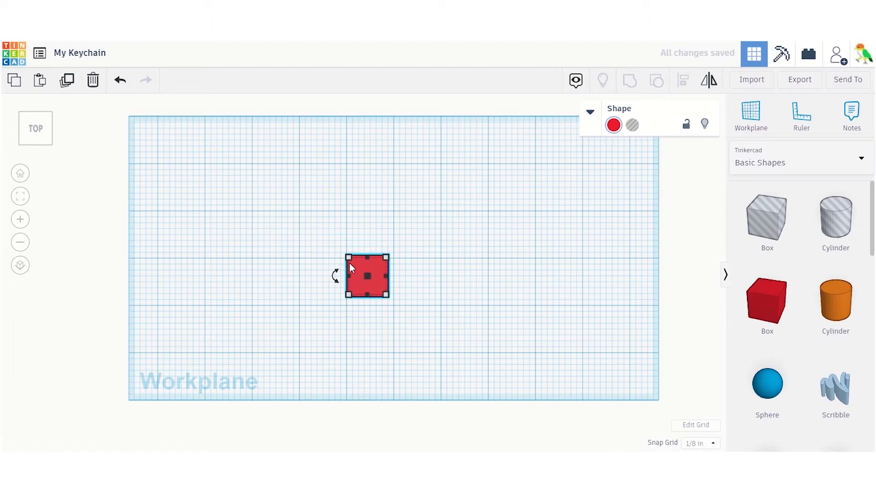
Nudge the red box four snap increments toward the back and three to the left
key(Up)
key(Up)
key(Up)
key(Up)
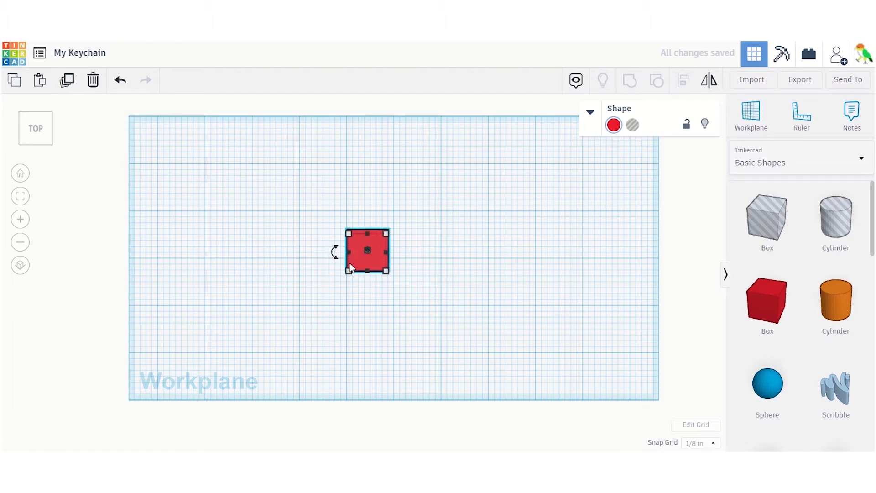
key(Left)
key(Left)
key(Left)
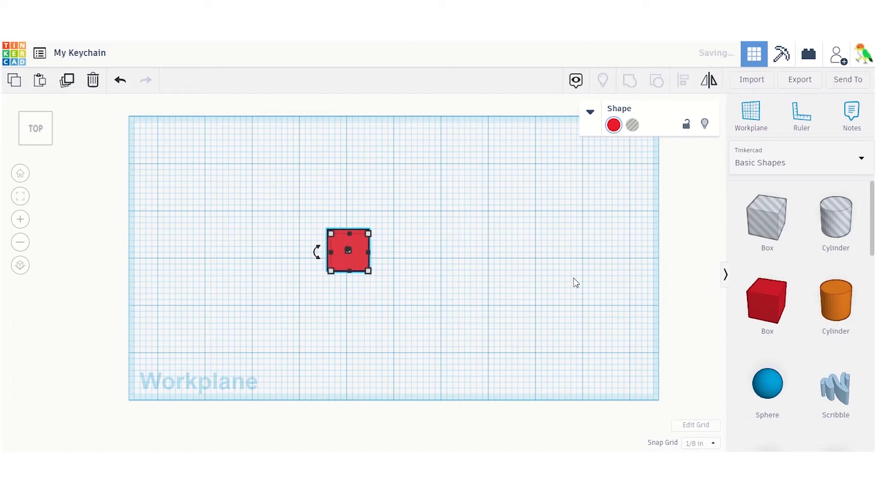
Set the snap grid to 1/64 in and nudge the red box to the right in these finer increments
click(712, 445)
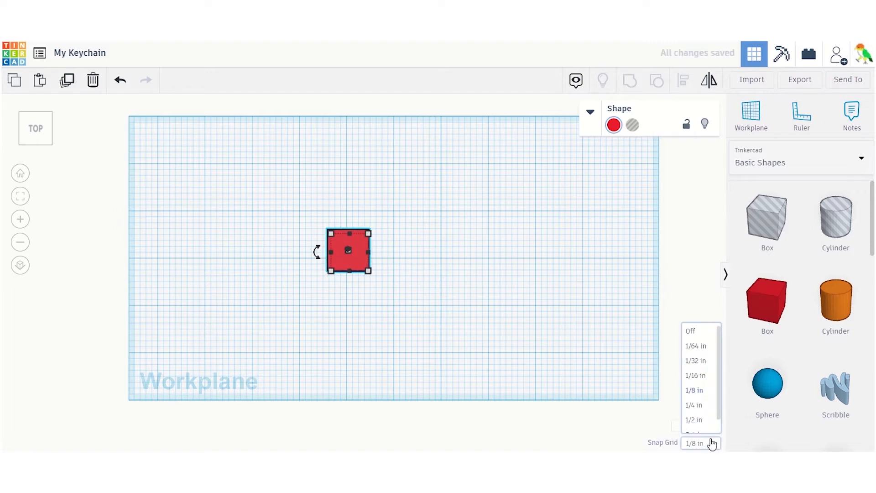
click(704, 345)
scroll(343, 250, up, 4)
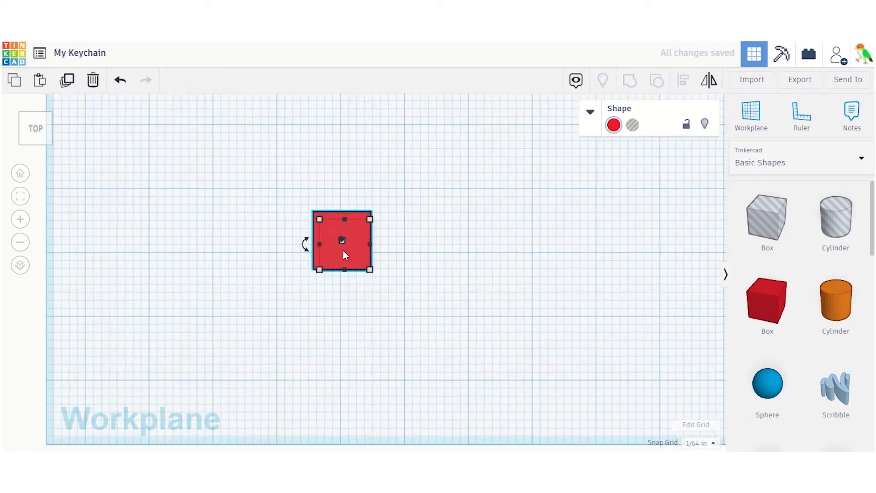
key(Right)
key(Right)
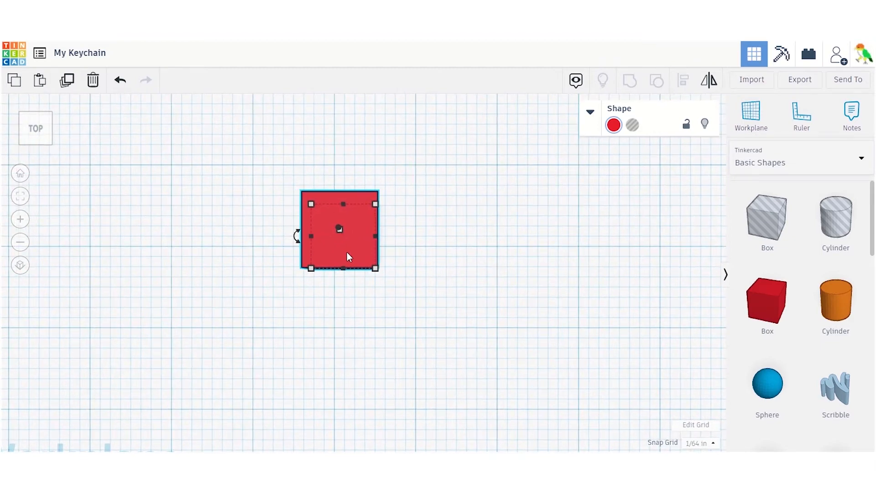
drag(33, 132, 49, 132)
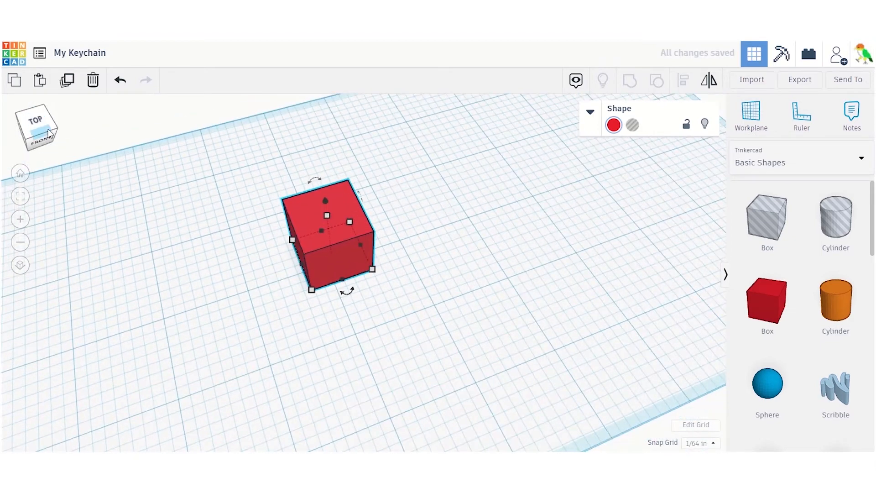
key(Right)
key(Right)
key(Right)
key(Right)
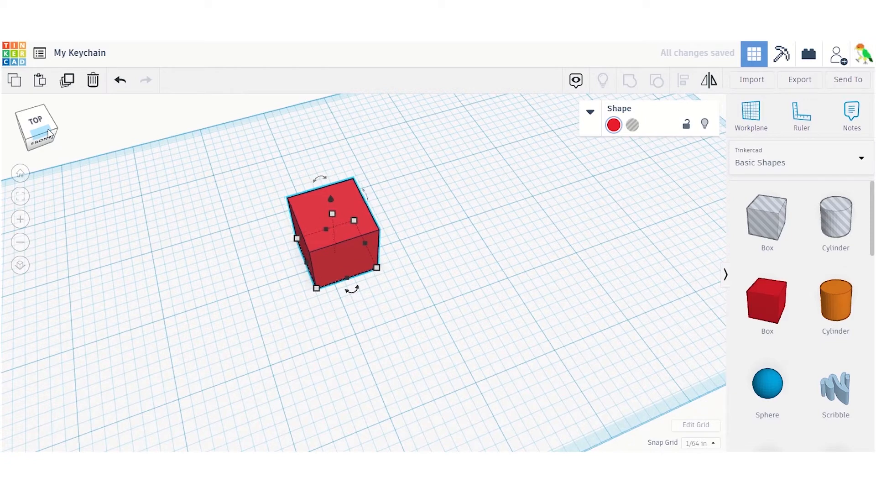
Try the snap grid turned off and set it back to 1/8 in
click(715, 444)
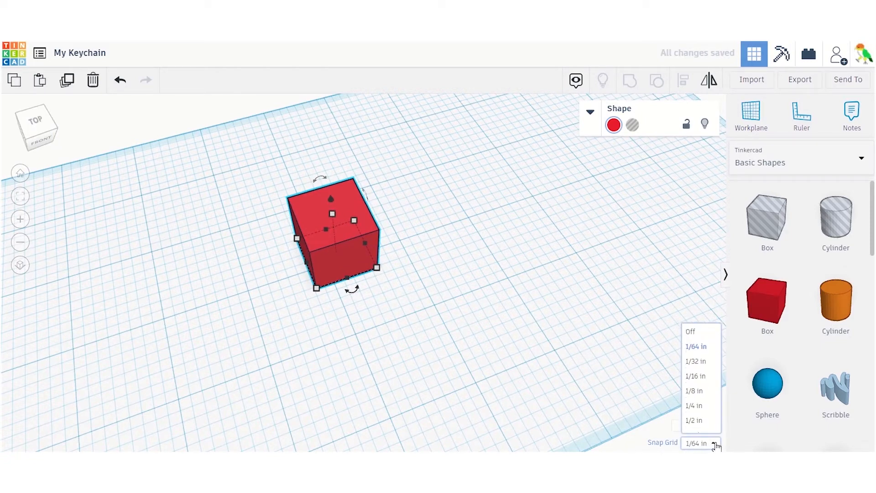
click(713, 333)
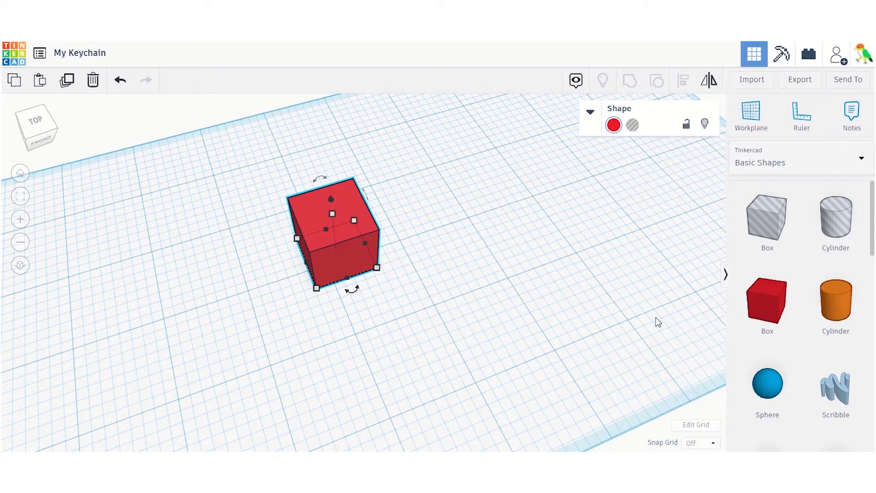
click(702, 443)
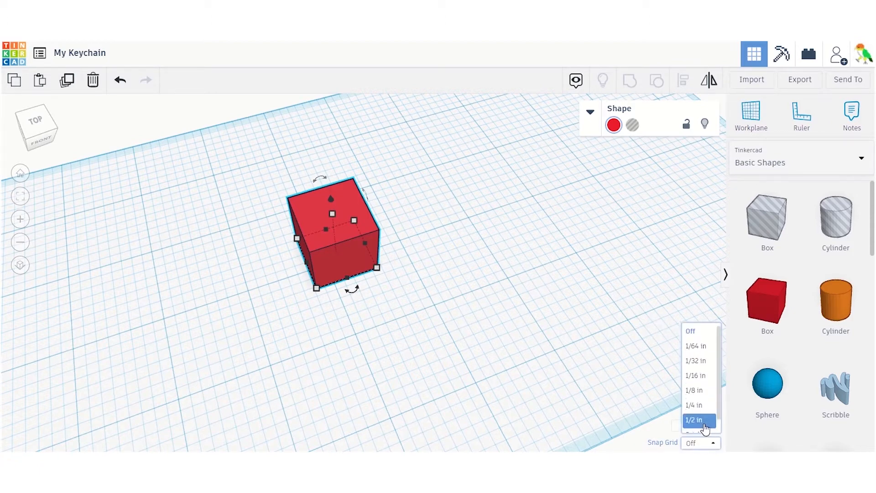
click(701, 392)
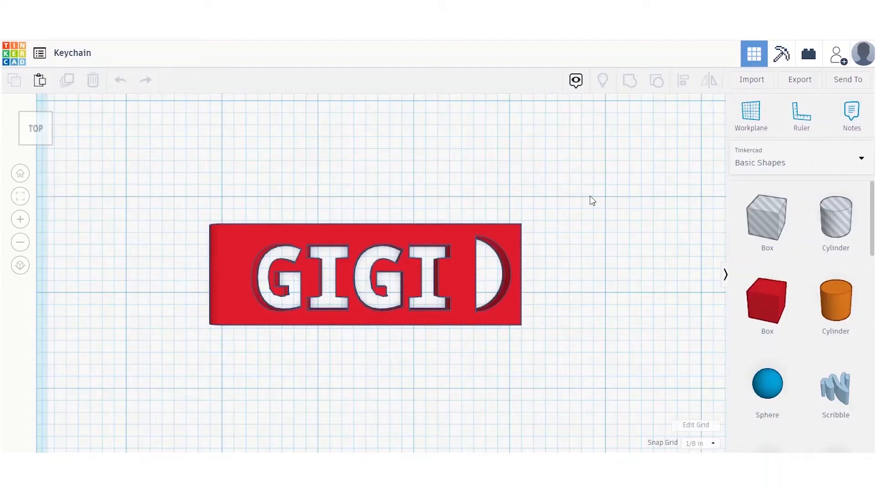
Examine the finished sample keychain's cut-out lettering, thickness and end shapes from above and from a low front angle
scroll(592, 201, up, 2)
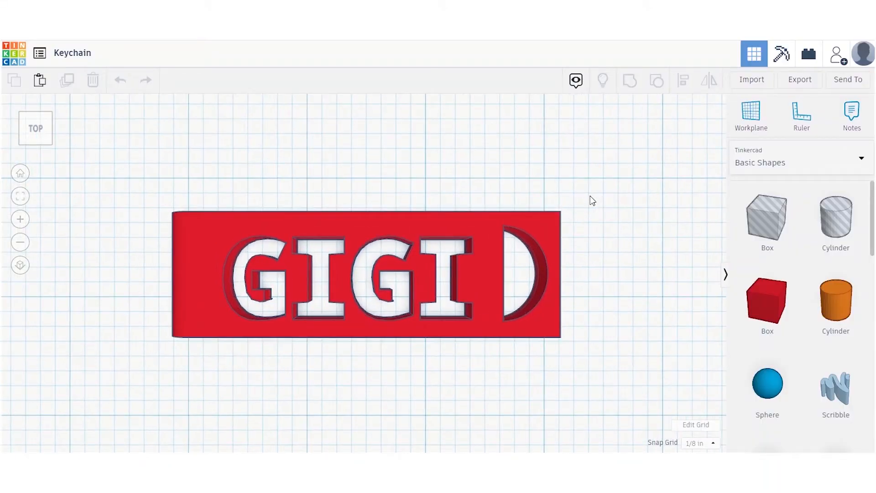
click(37, 131)
drag(40, 130, 41, 123)
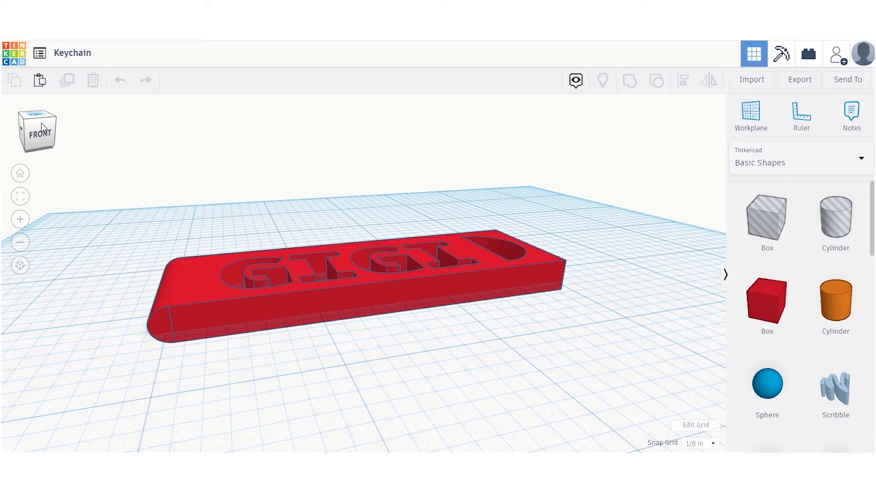
drag(41, 122, 40, 129)
click(36, 119)
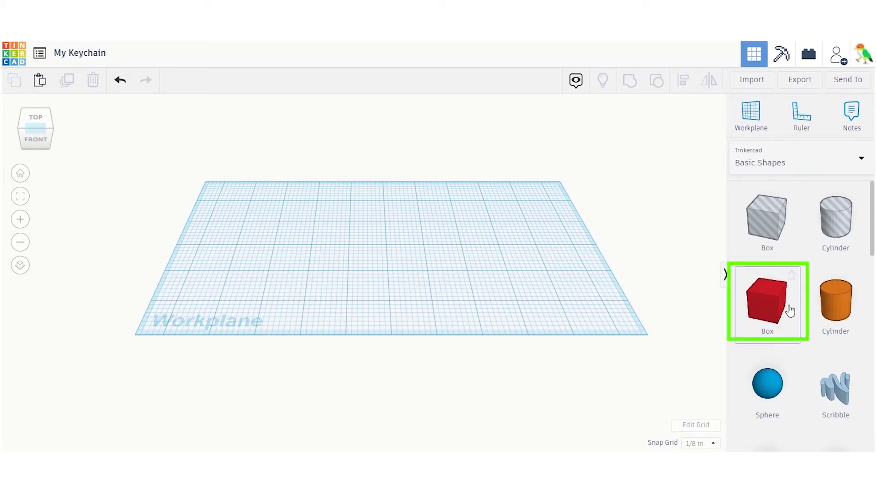
Place a red box near the middle of the workplane, deselect it and show it from its front-left corner
drag(790, 310, 368, 256)
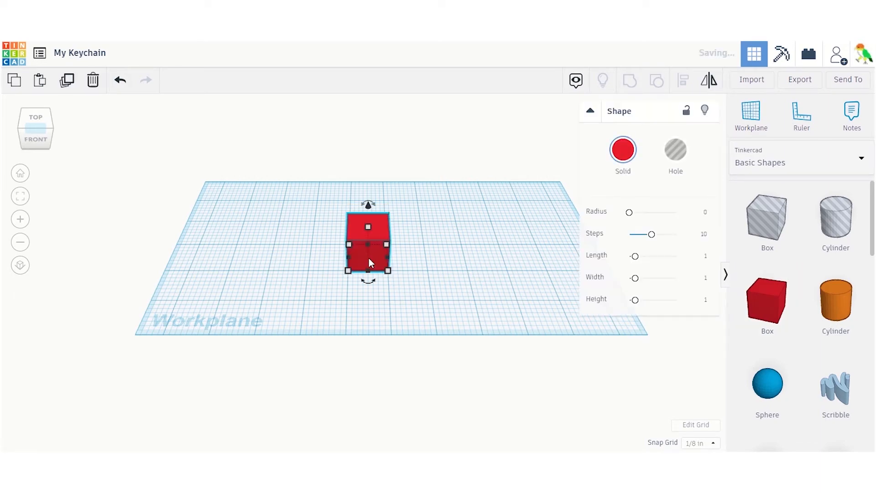
click(297, 287)
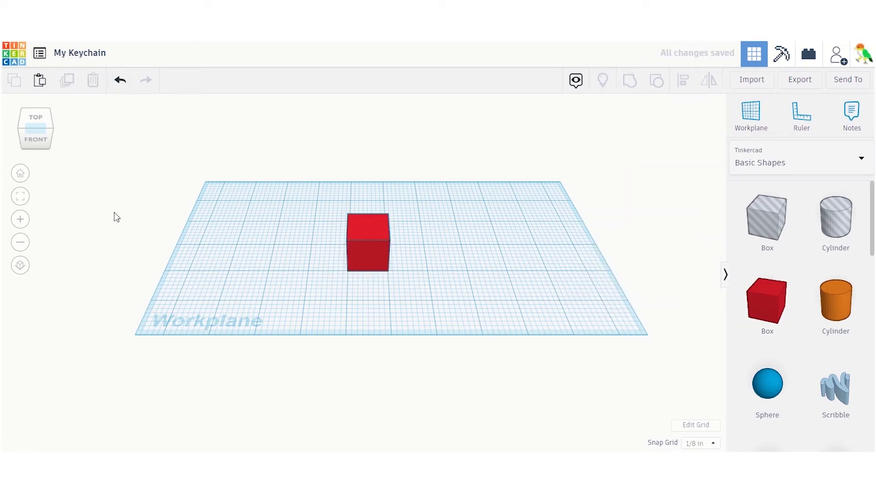
drag(27, 135, 35, 133)
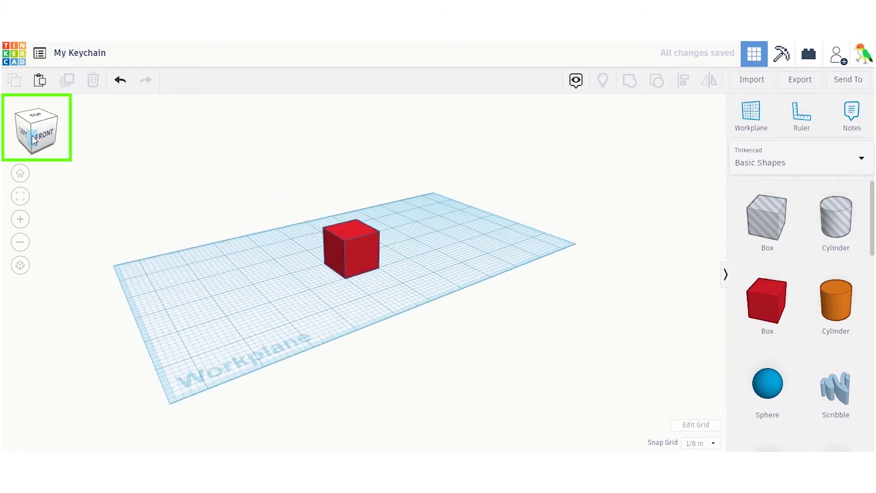
scroll(354, 232, up, 2)
scroll(352, 230, up, 3)
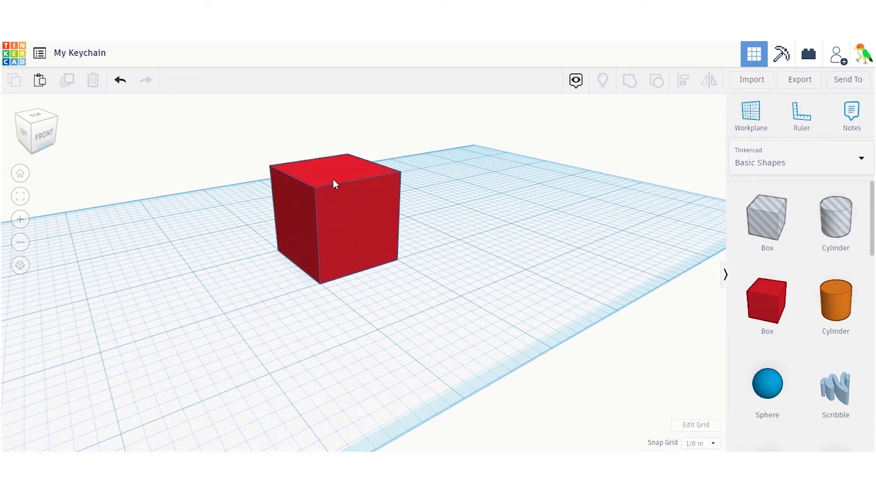
click(34, 128)
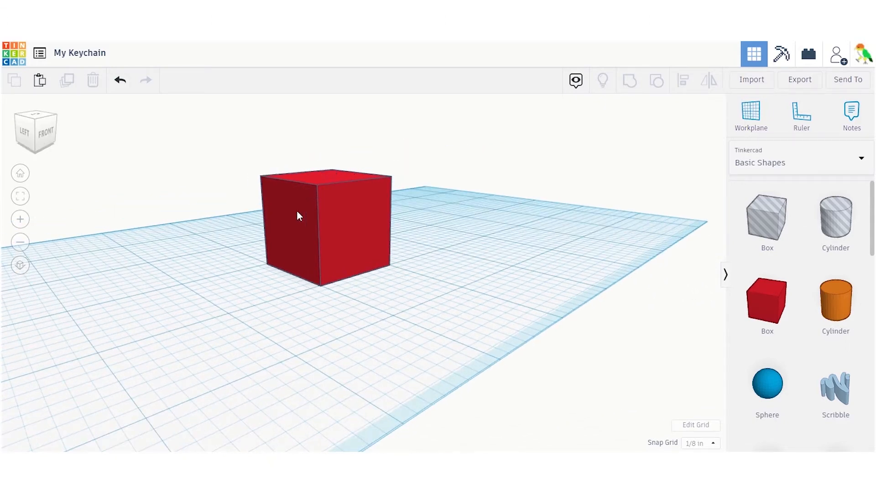
Set the red box's height to 0.25 in and deselect it
click(361, 219)
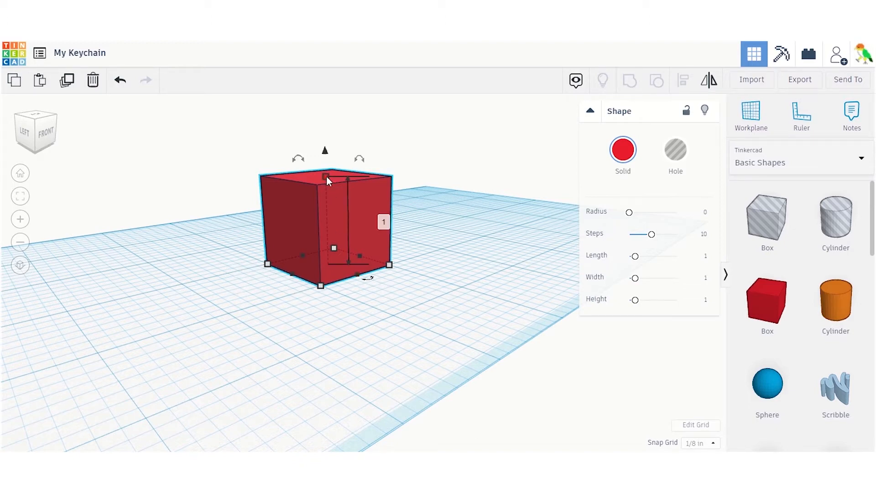
scroll(327, 176, up, 5)
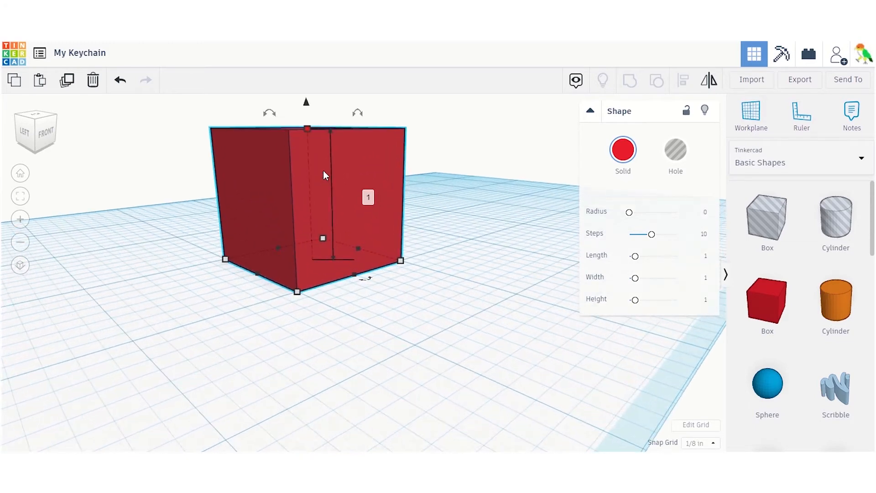
drag(36, 132, 37, 143)
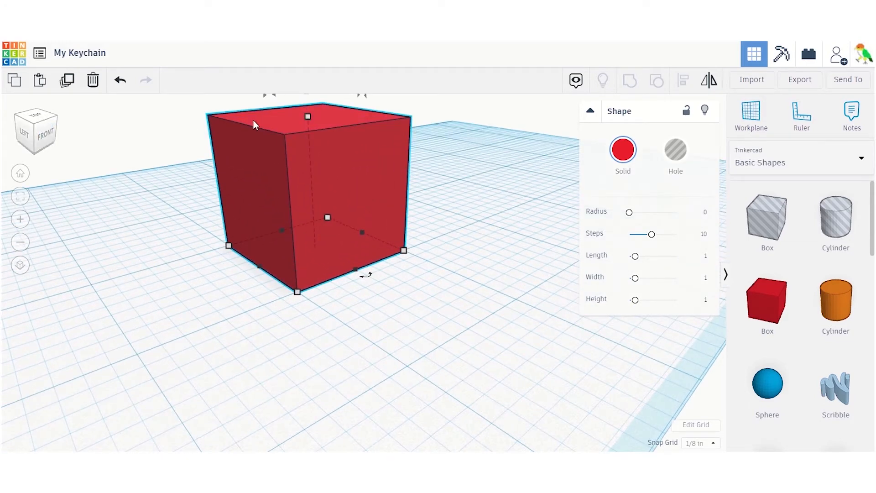
right_drag(453, 152, 453, 204)
mouse_move(308, 188)
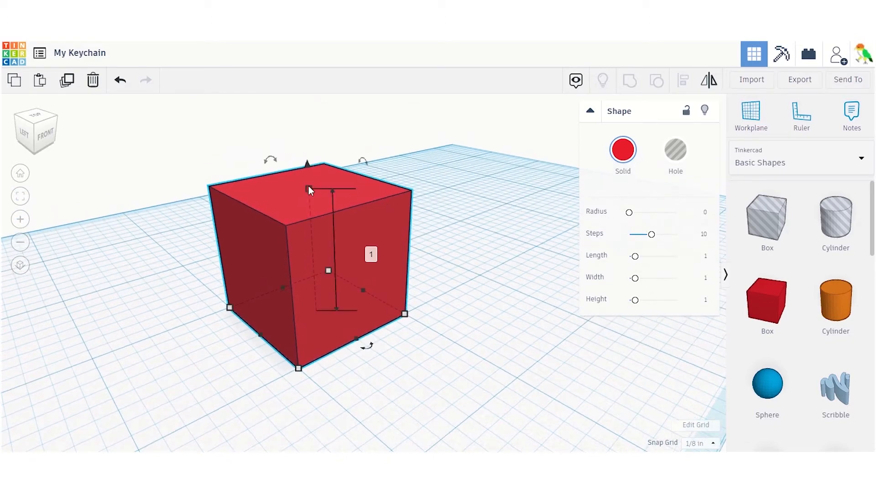
click(370, 253)
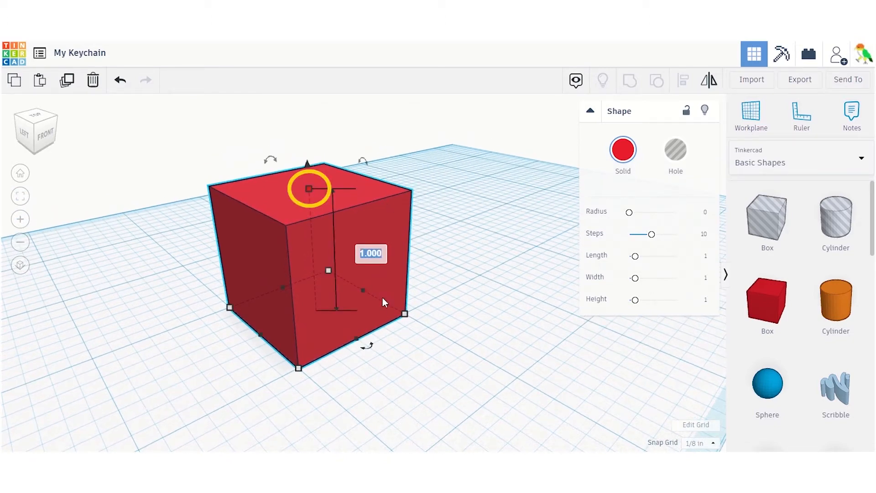
text(0)
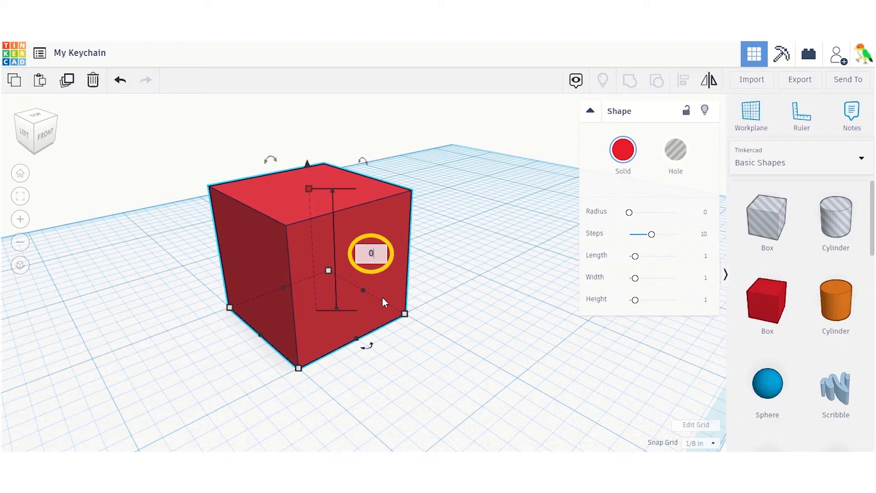
text(.25)
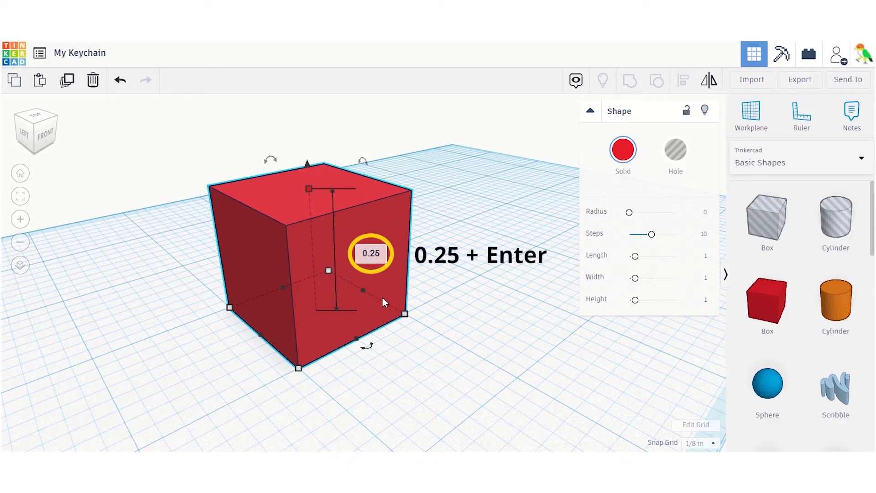
key(Return)
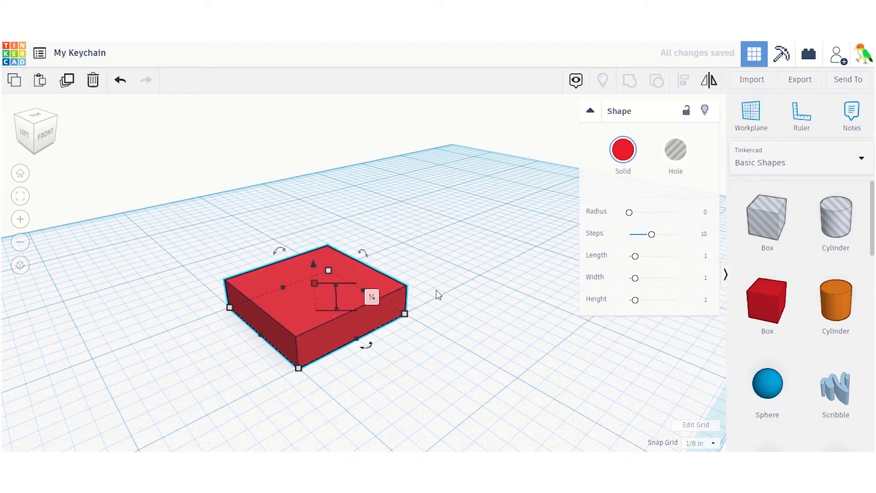
click(426, 374)
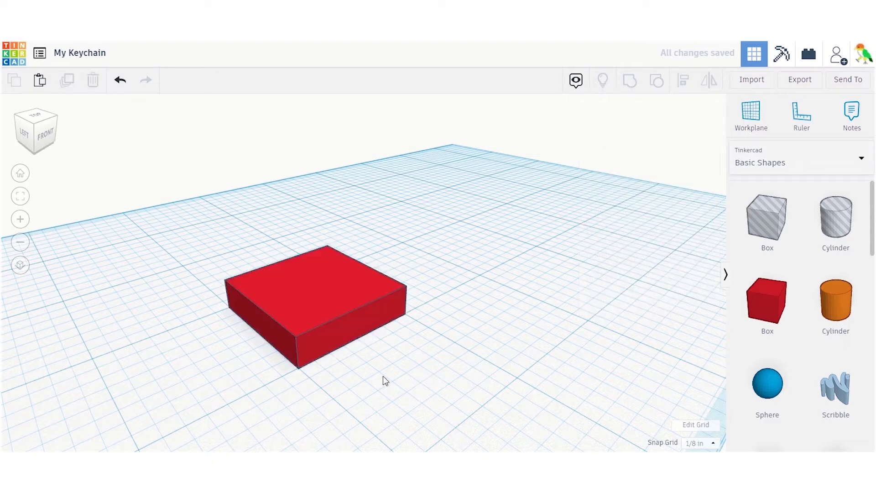
Set the dimension along the red box's front edge to 3.0 in
click(346, 335)
mouse_move(259, 334)
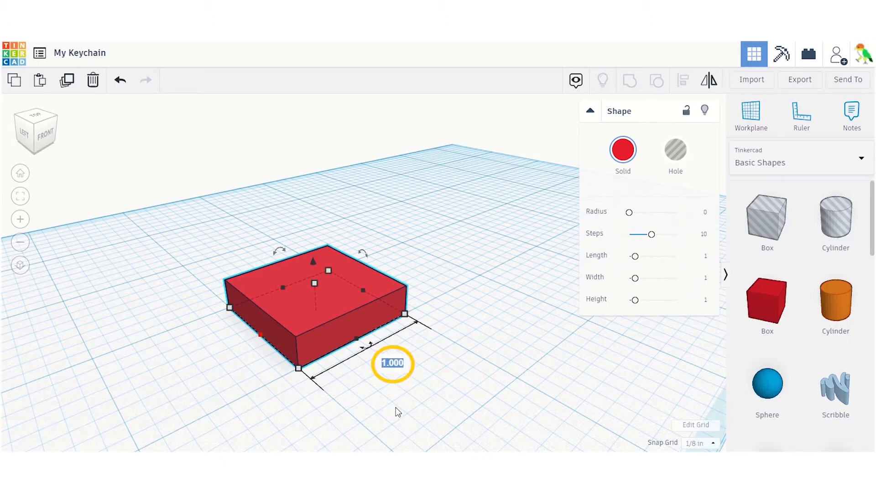
text(3.)
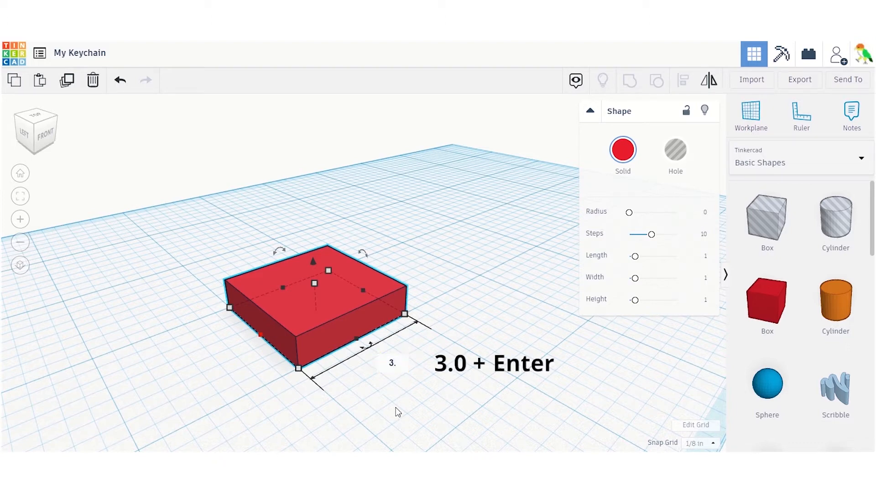
text(0)
key(Return)
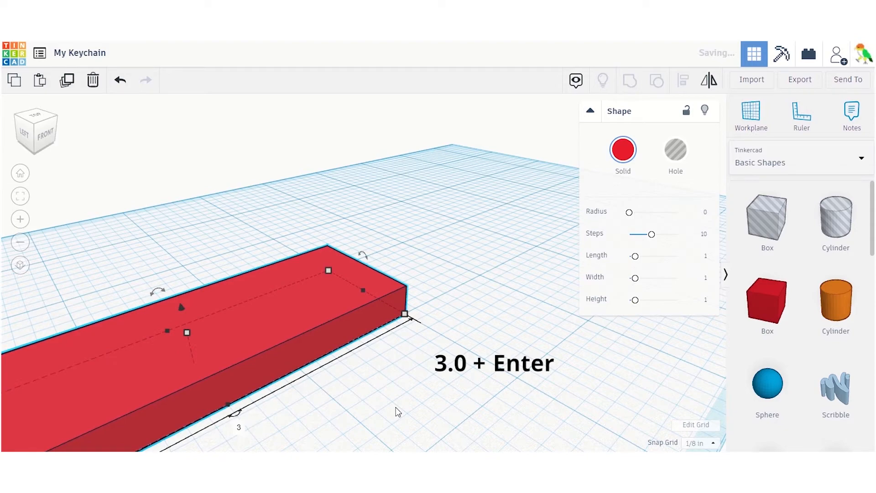
Set the red box's depth along its short end to 1.0 in and deselect it
middle_drag(411, 279, 548, 248)
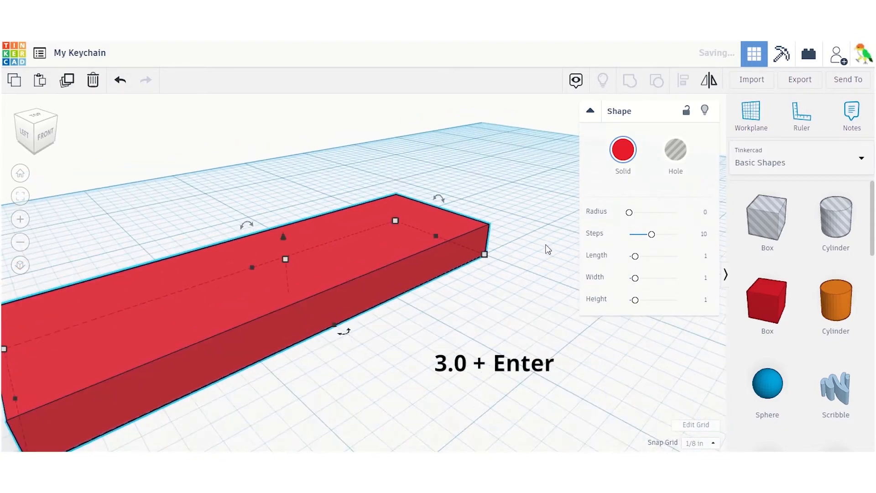
scroll(547, 249, down, 5)
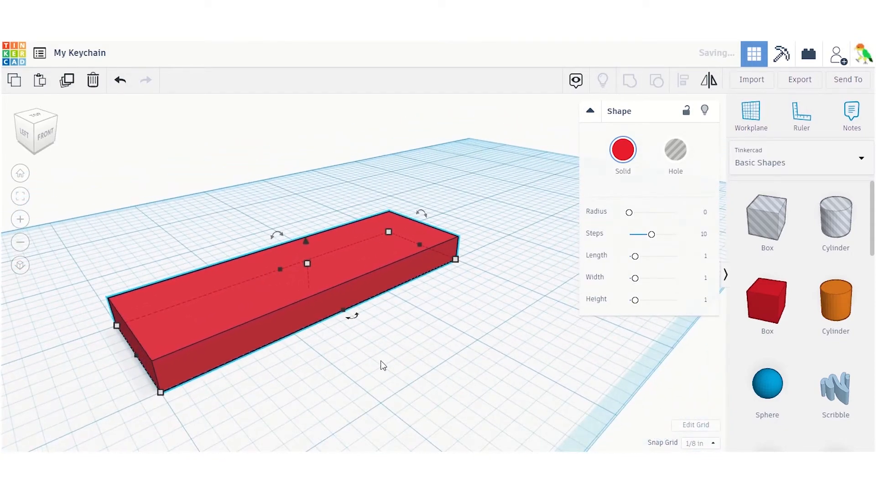
click(343, 358)
click(334, 312)
click(69, 381)
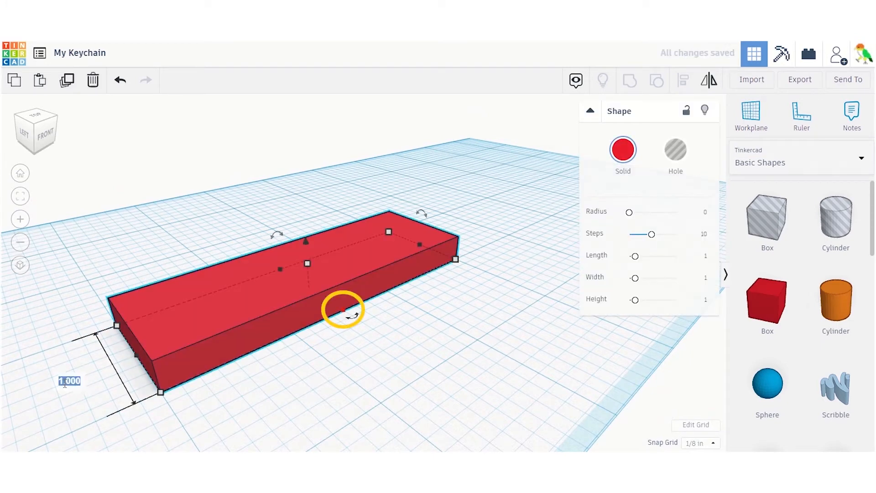
text(1.)
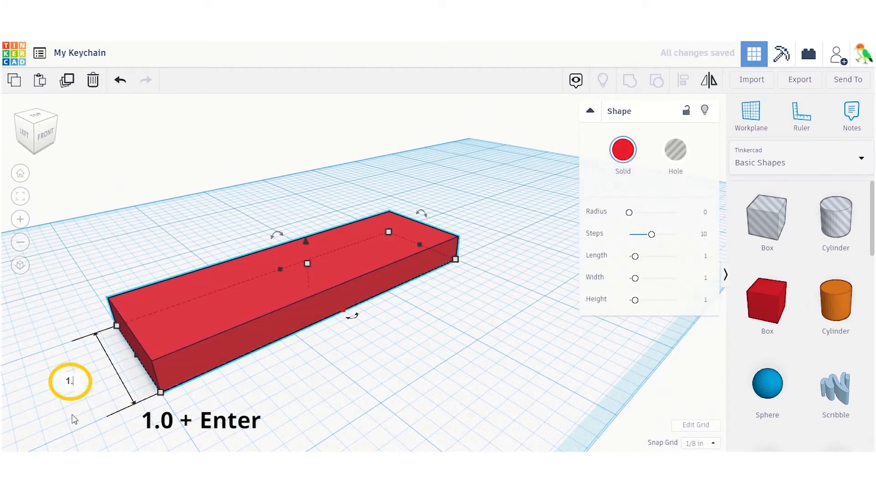
text(0)
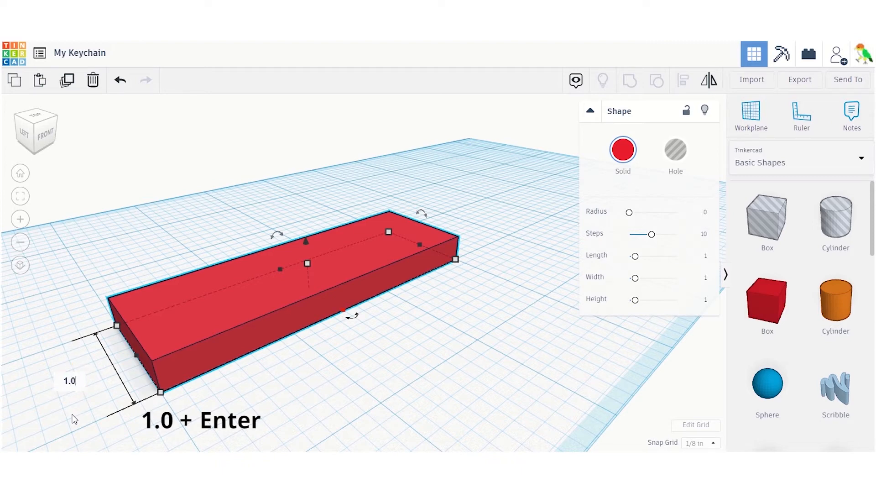
key(Return)
click(212, 224)
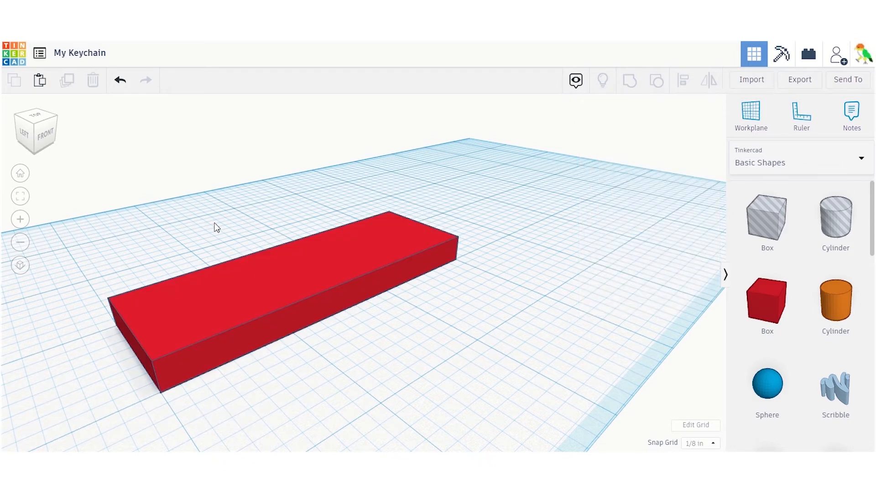
Select the red box and check its depth, length and height dimensions
middle_drag(237, 218, 325, 204)
click(362, 267)
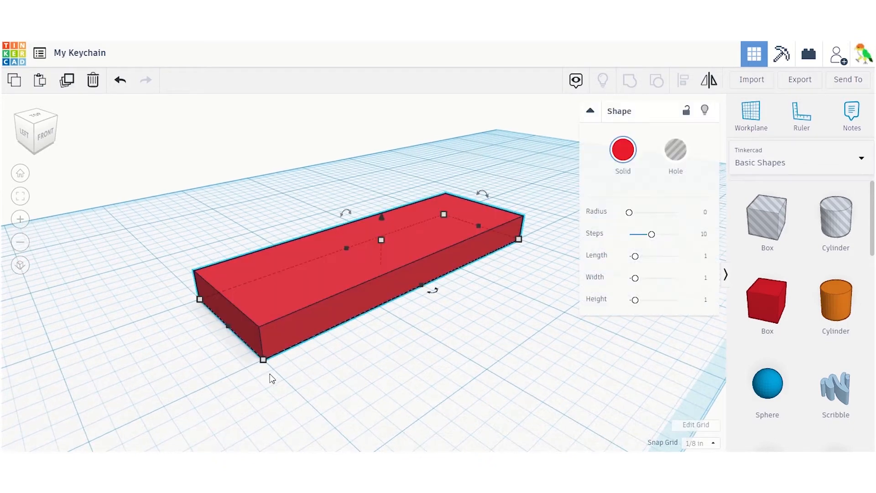
mouse_move(263, 362)
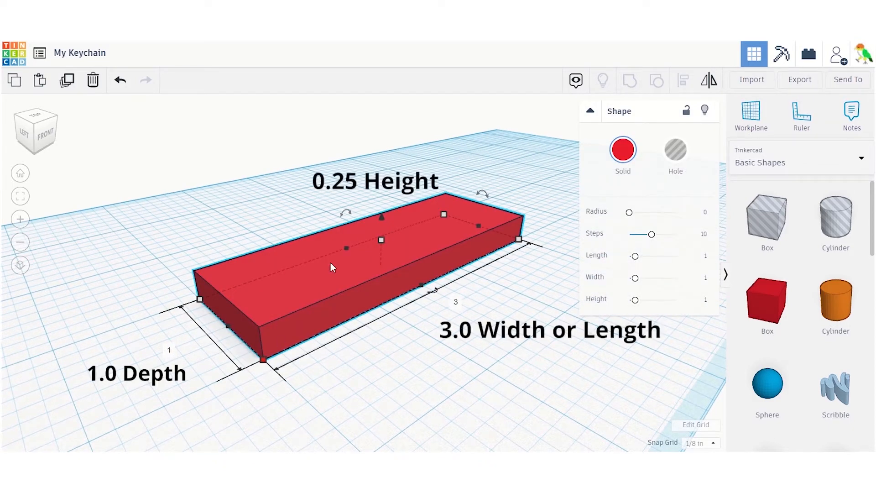
mouse_move(381, 241)
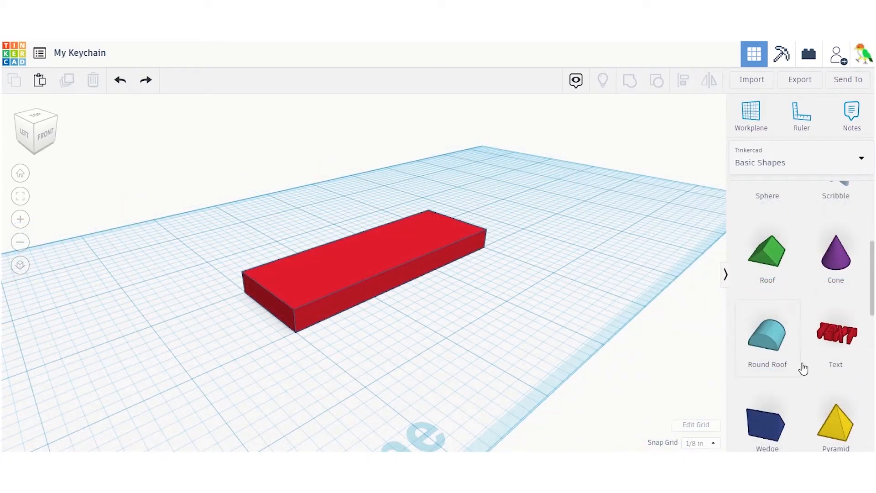
Place a Text shape on the base, shrink it proportionally to about 2.49 by 0.67 in and move it to the base's middle
drag(836, 343, 381, 261)
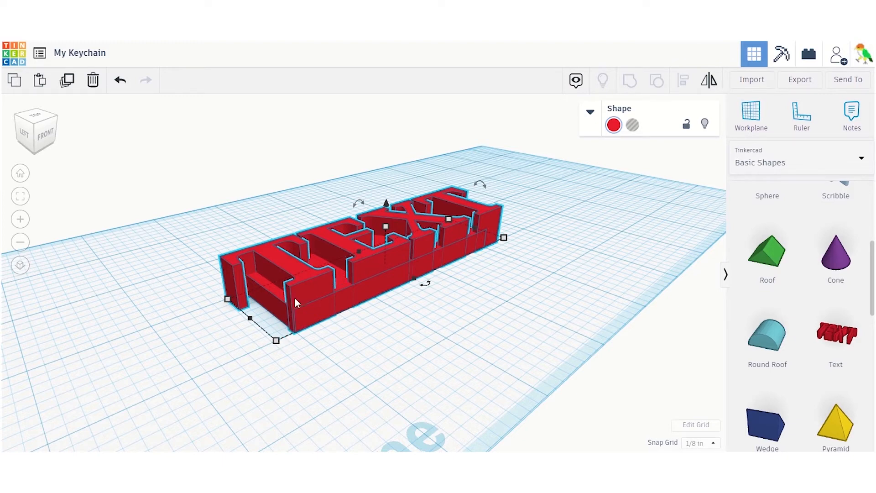
click(315, 331)
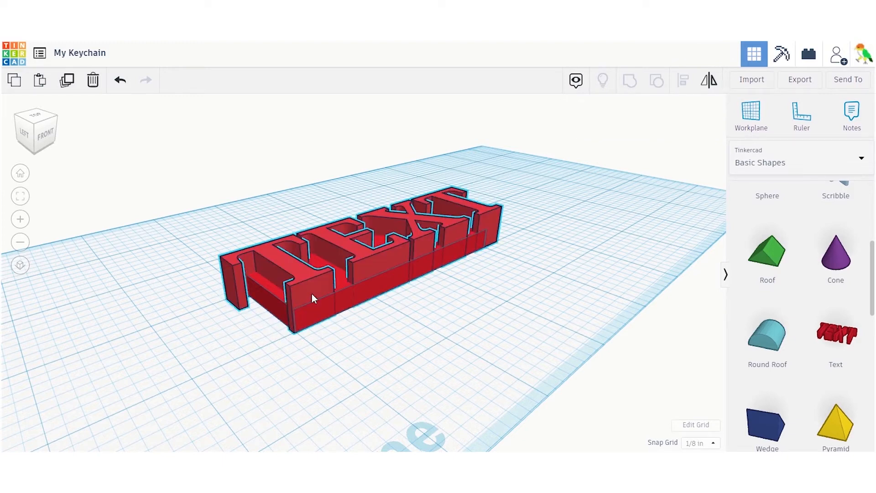
click(311, 293)
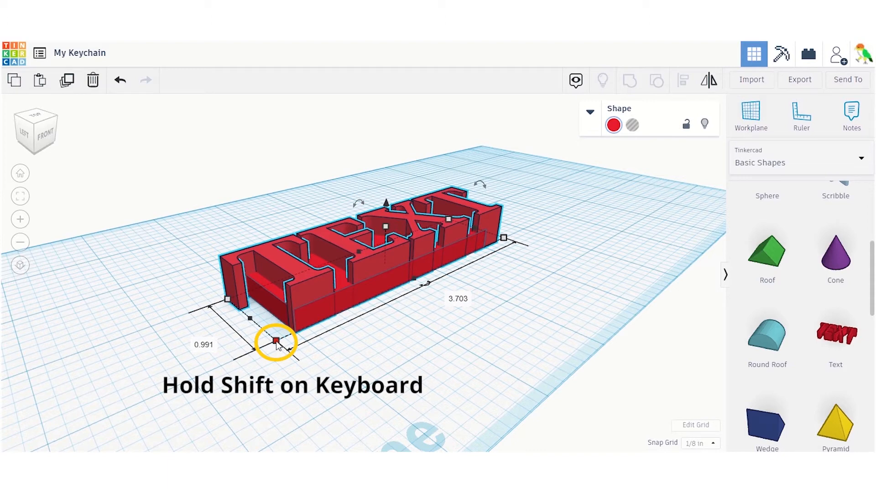
shift+drag(276, 342, 350, 279)
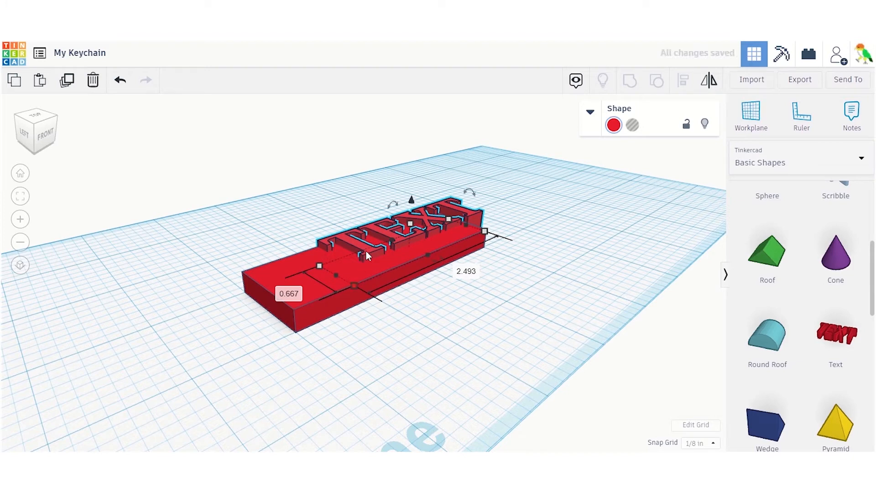
drag(366, 251, 328, 278)
right_drag(163, 203, 253, 126)
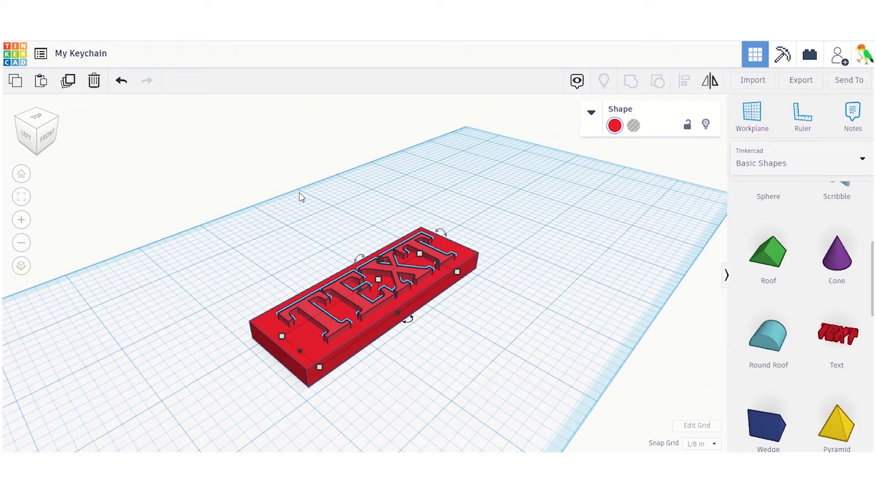
click(270, 266)
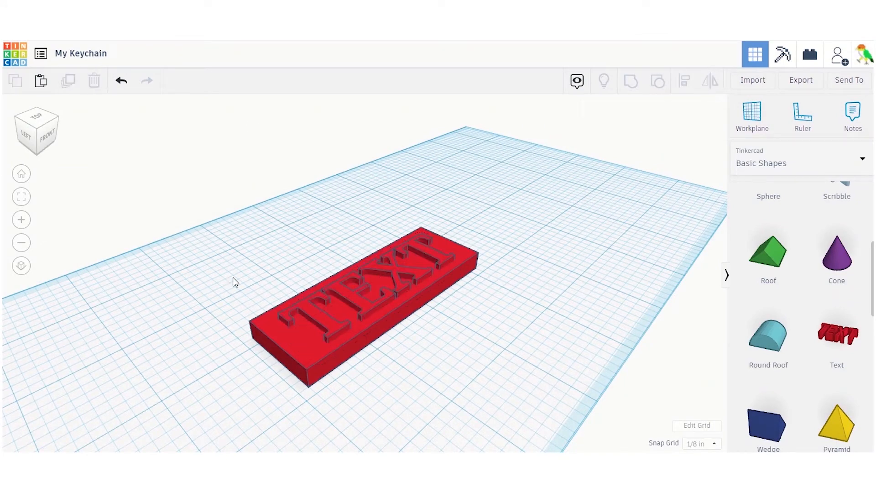
Shift the text slightly toward the base's back long edge and deselect it
click(38, 132)
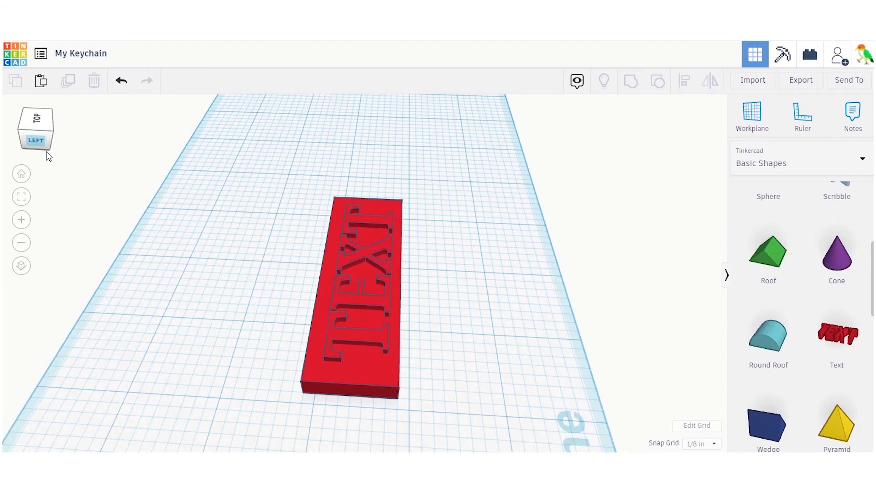
click(355, 336)
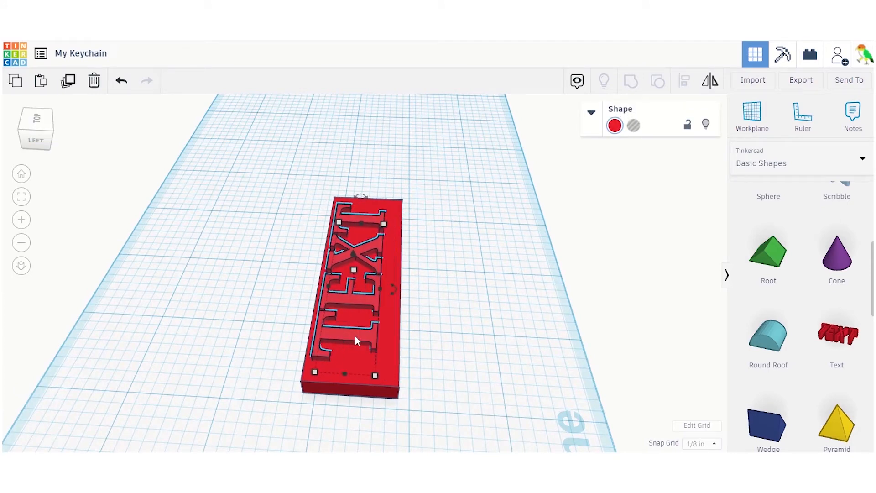
click(280, 274)
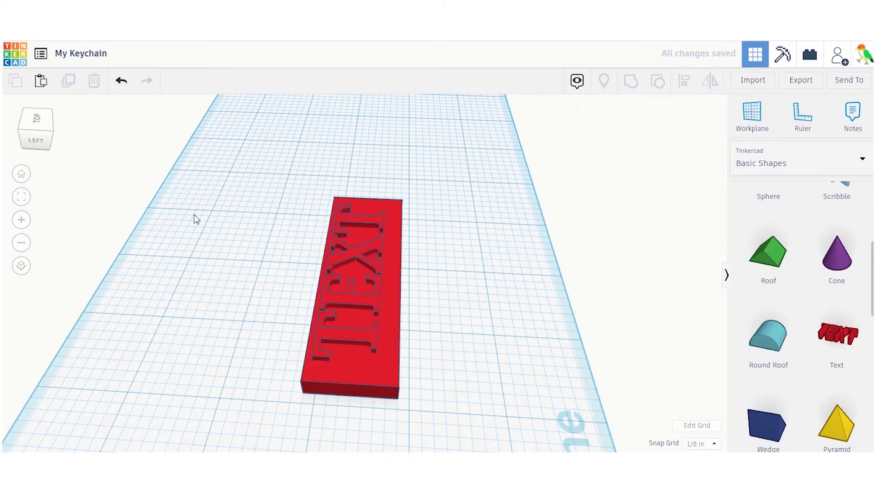
Select the text and the base together and align their centres across the base's depth and in height
click(38, 142)
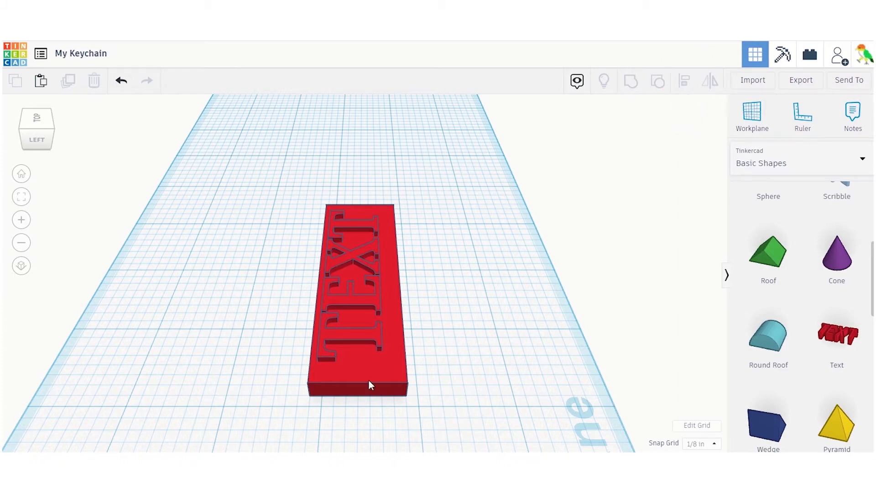
drag(254, 134, 488, 426)
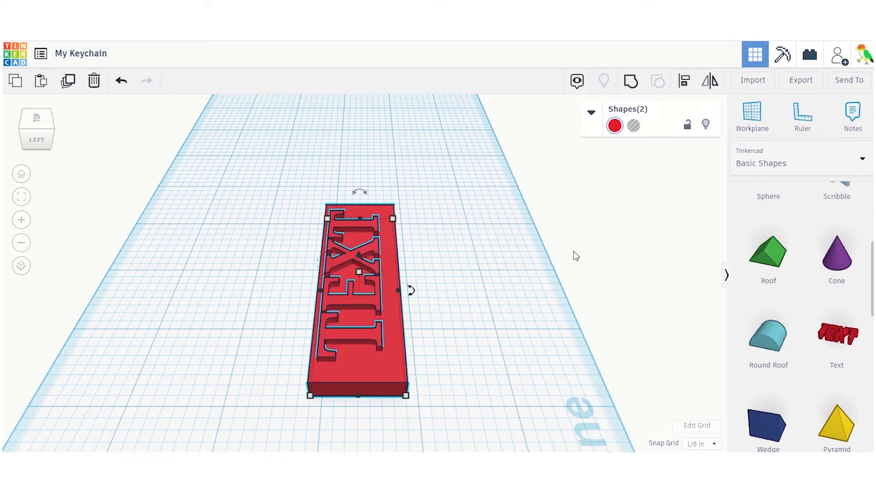
click(686, 85)
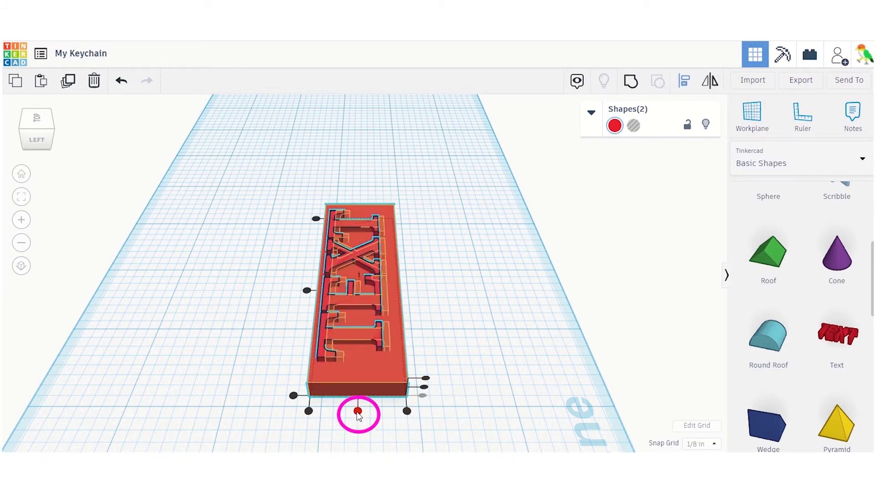
click(357, 412)
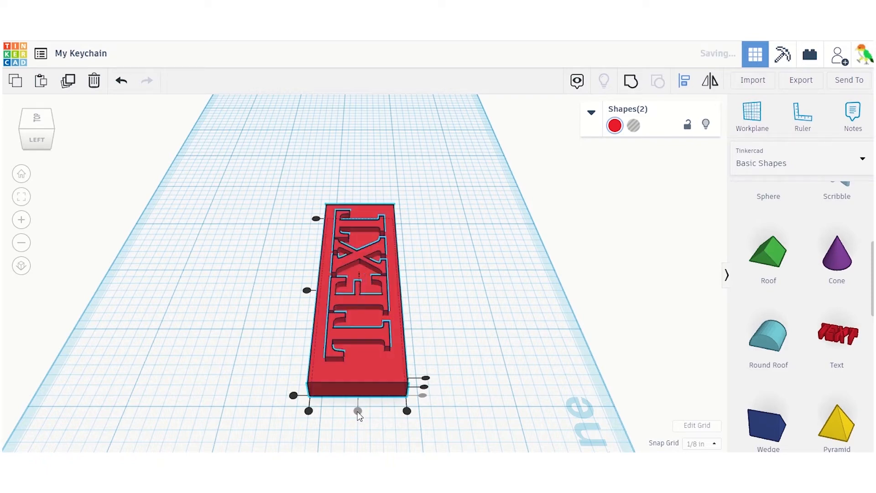
click(424, 388)
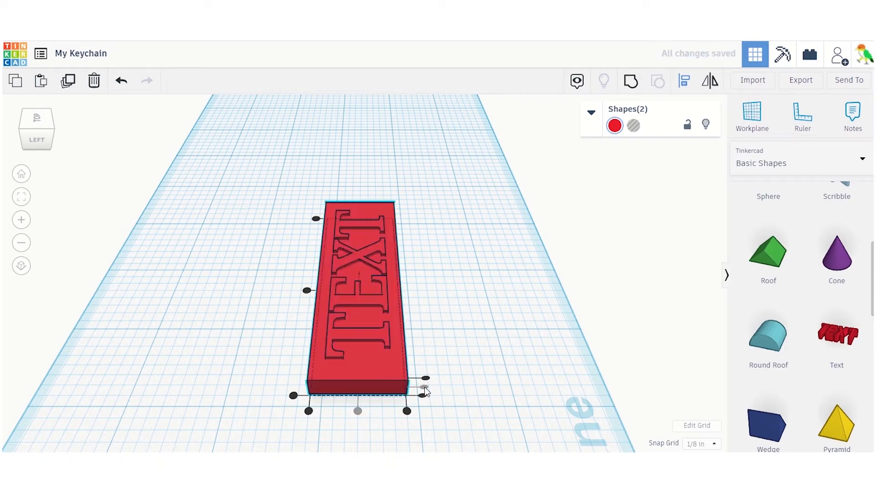
Try centring the text along the base's length, view it from the end and the front, and undo that alignment
click(306, 292)
click(36, 145)
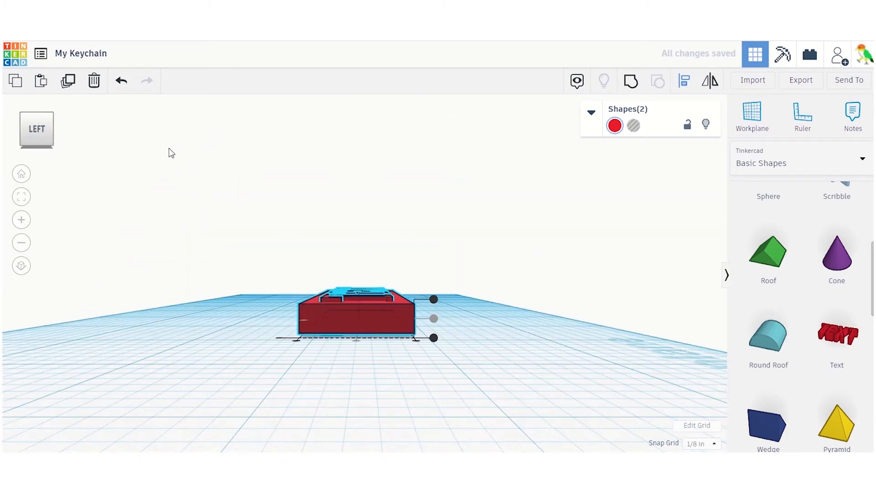
scroll(350, 273, up, 4)
scroll(353, 299, up, 2)
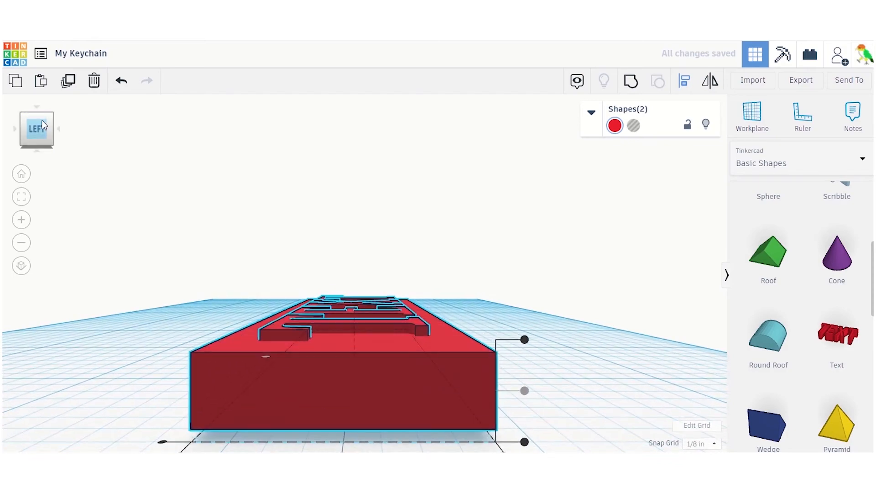
drag(39, 118, 34, 127)
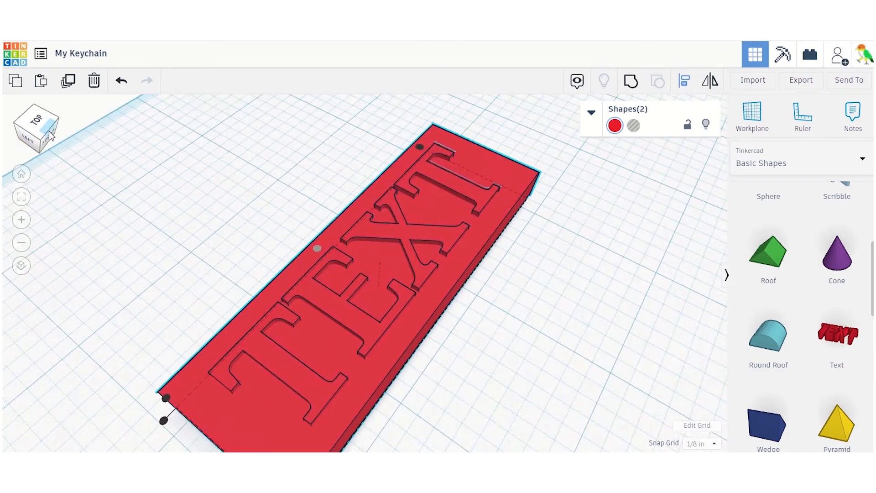
click(48, 131)
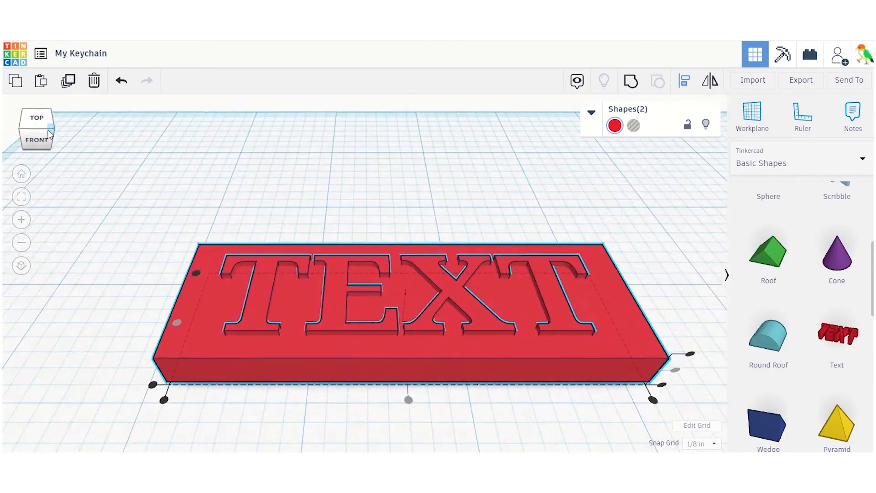
key(ctrl+z)
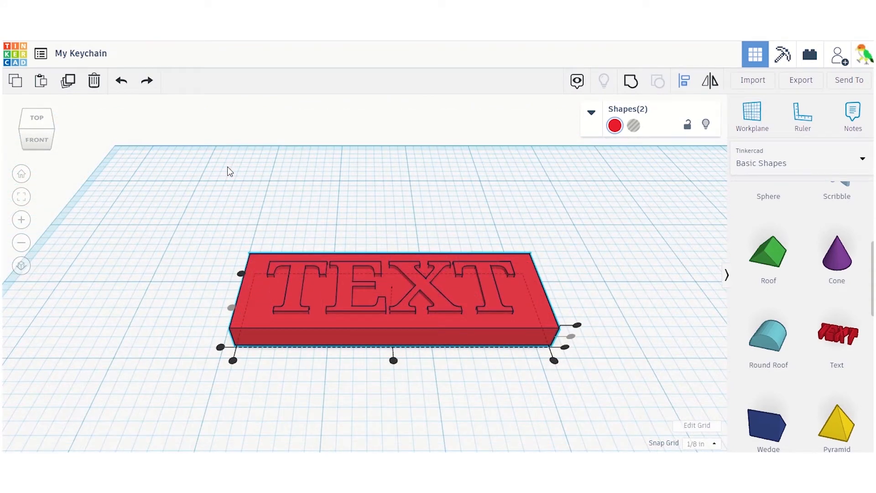
click(184, 323)
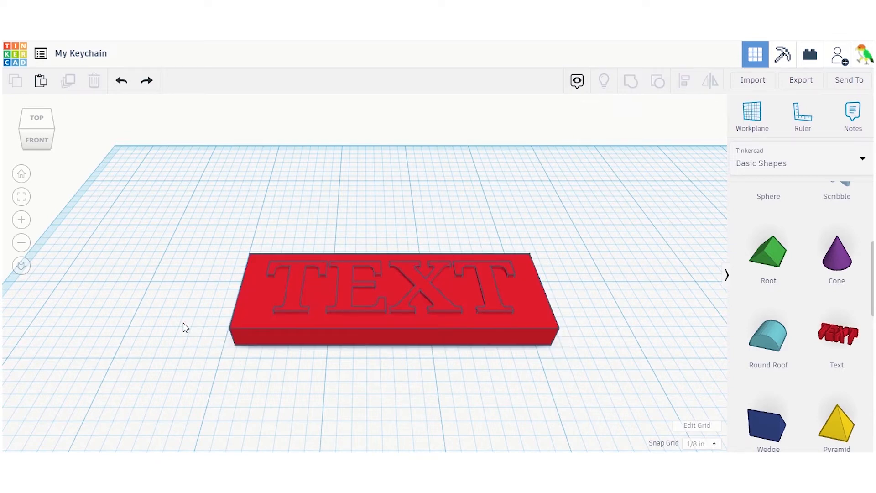
Change the text shape's font to Sans Mono and set its bevel to 0.3
click(292, 305)
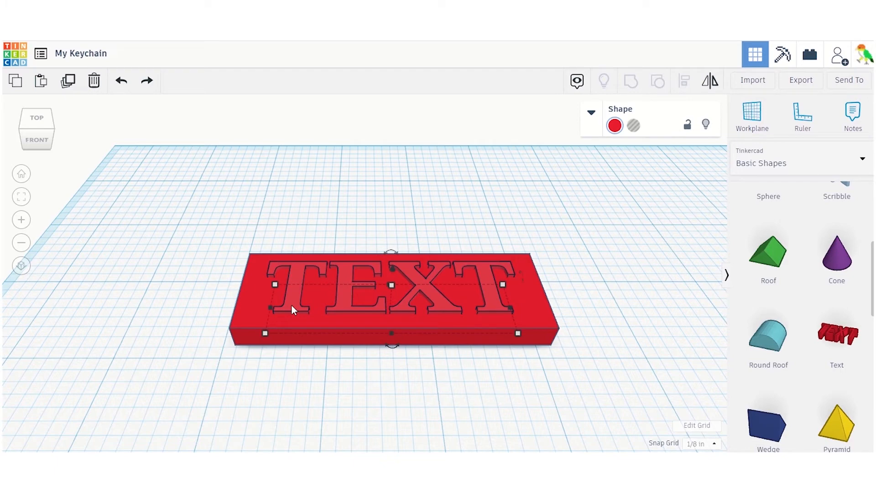
click(592, 113)
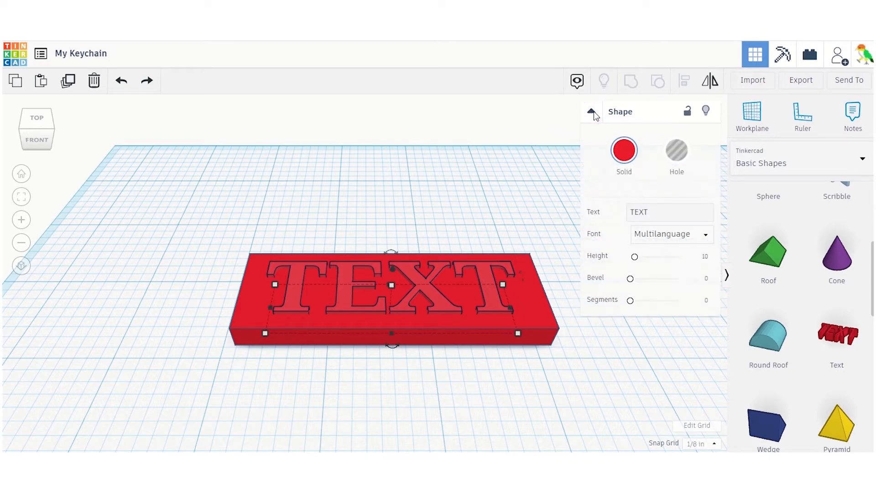
click(676, 242)
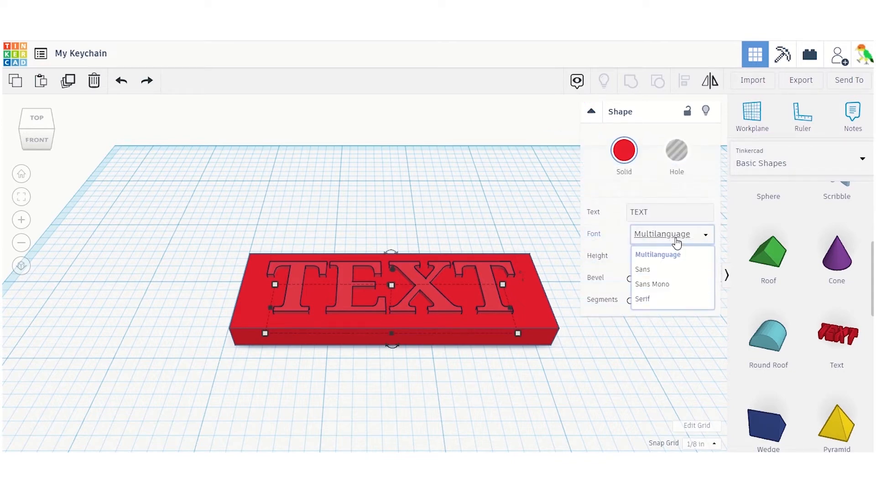
click(687, 285)
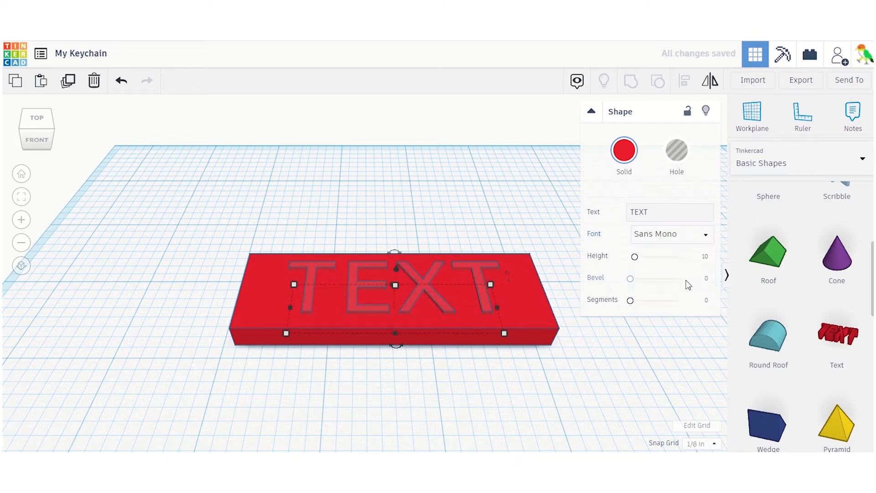
click(707, 279)
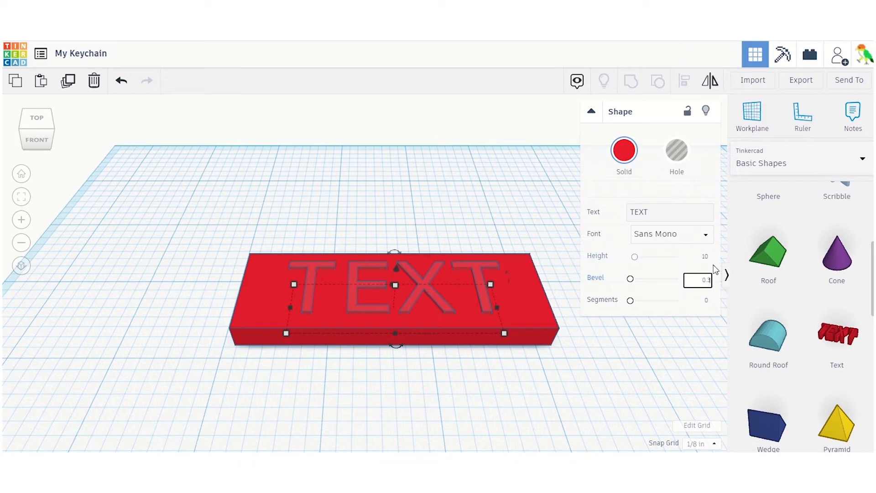
Replace the text shape's wording with the keychain owner's name in capitals and turn the shape into a hole
click(658, 211)
drag(658, 211, 617, 212)
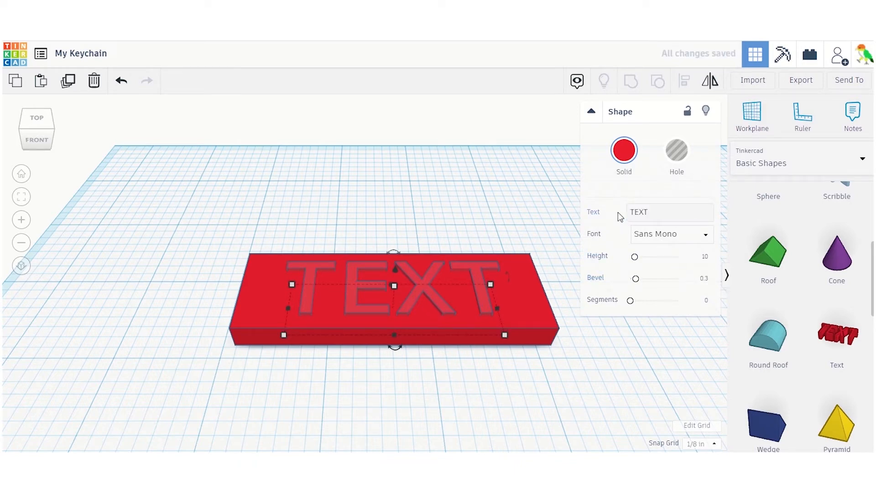
click(649, 212)
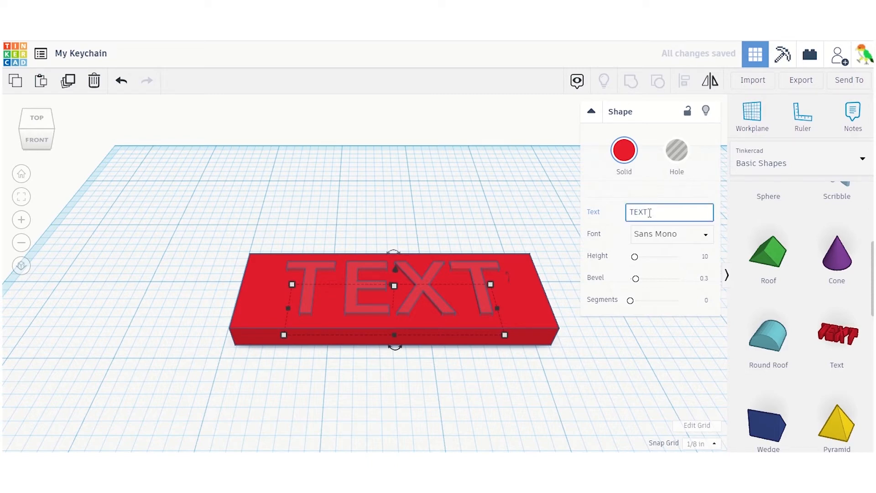
key(BackSpace)
key(BackSpace)
key(BackSpace)
key(BackSpace)
text(G)
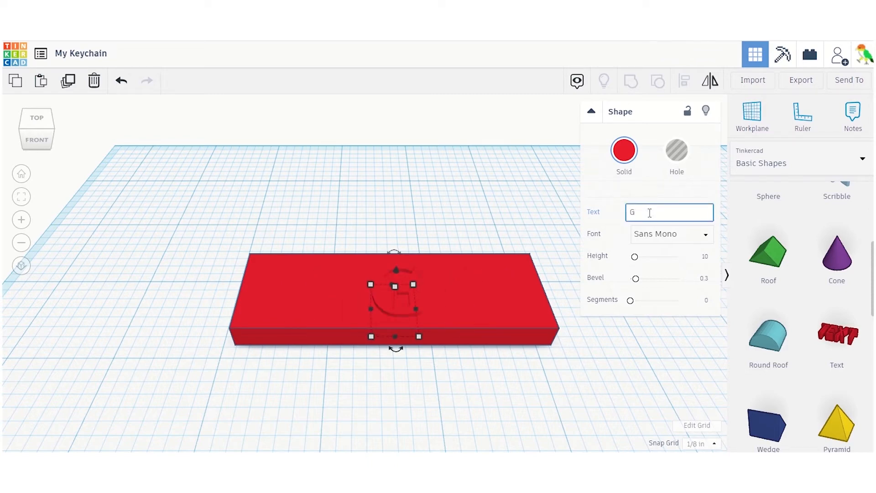
text(IGI)
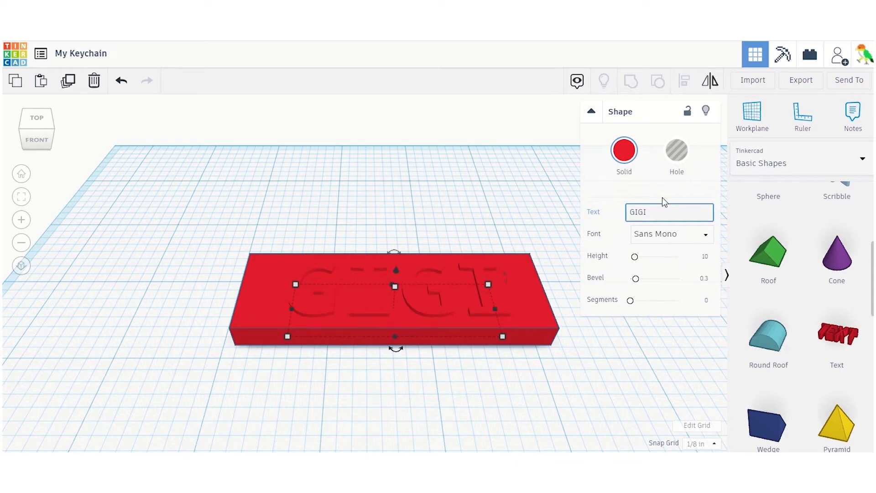
click(675, 151)
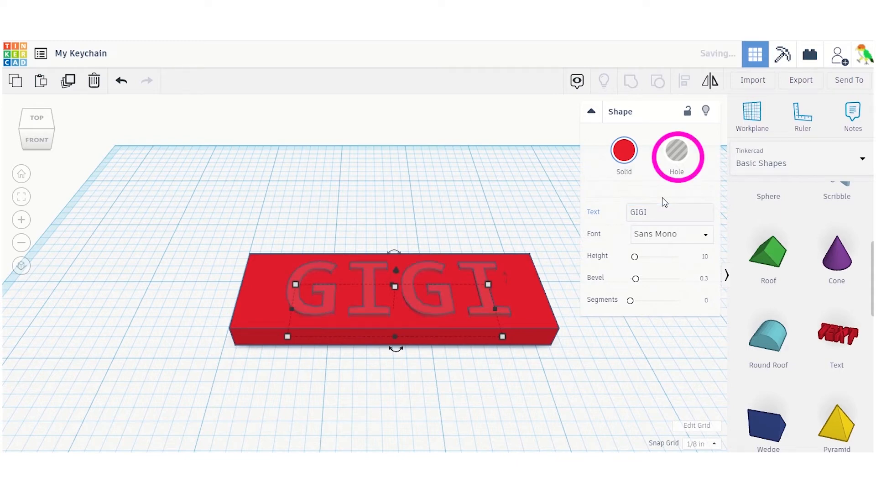
click(591, 111)
Stretch the text hole past the base's upper and lower faces to a total height of 1/2 in
mouse_move(44, 140)
mouse_down()
mouse_move(70, 133)
mouse_move(56, 145)
mouse_move(39, 133)
mouse_up()
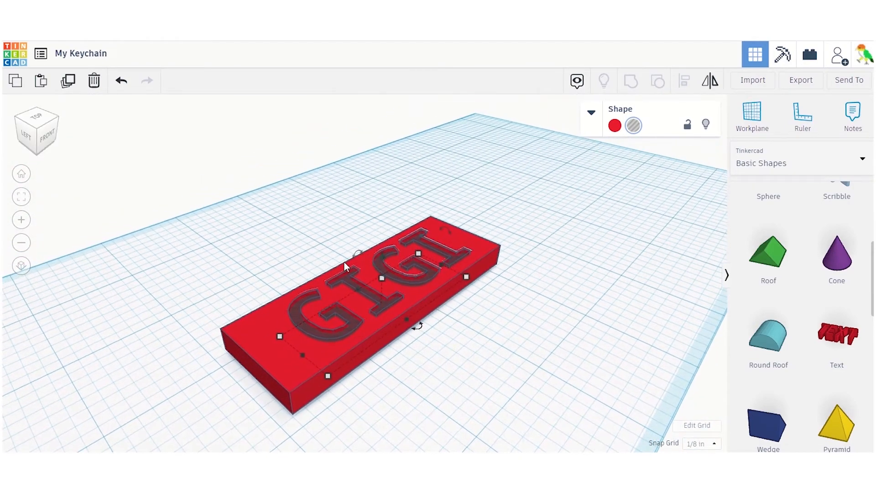
scroll(375, 290, up, 5)
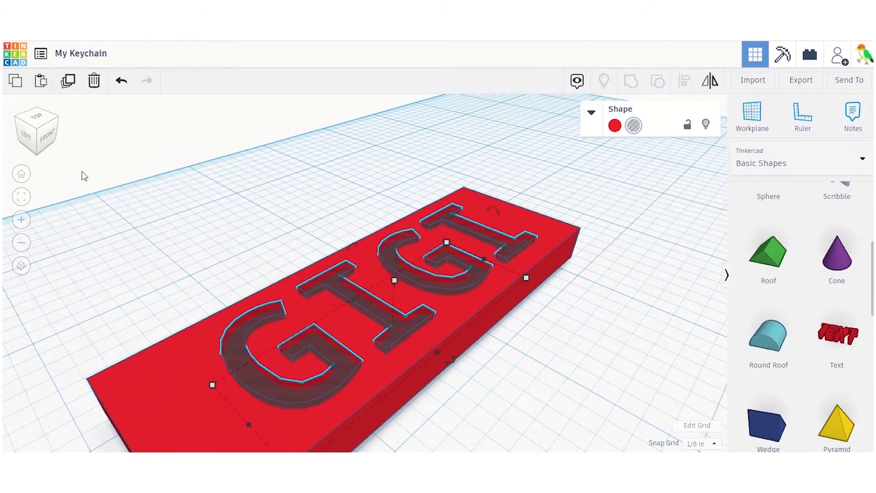
click(38, 127)
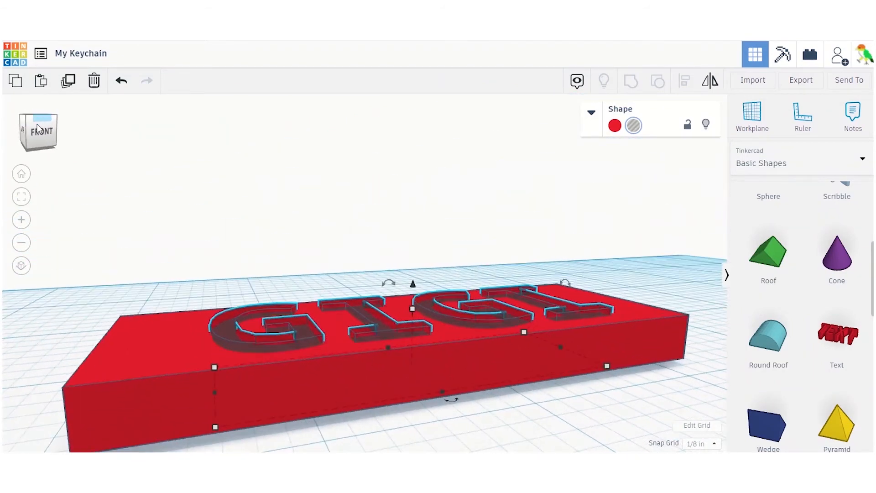
click(417, 315)
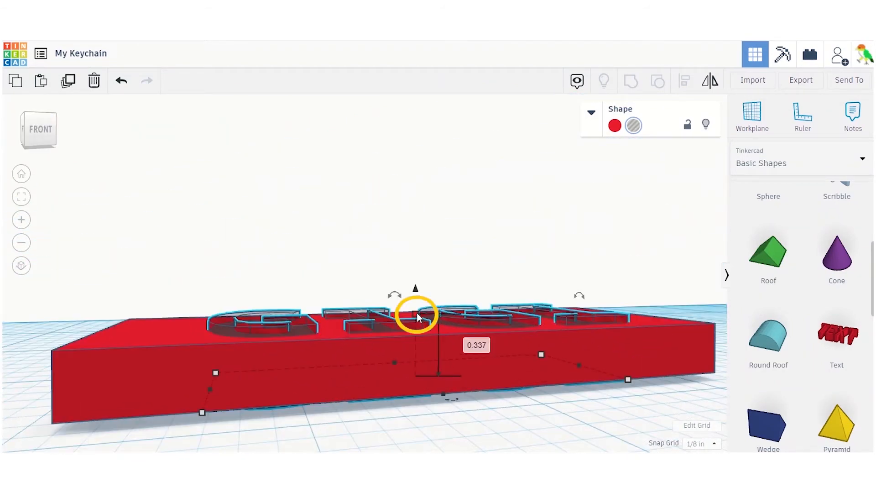
drag(414, 316, 415, 303)
drag(39, 132, 45, 129)
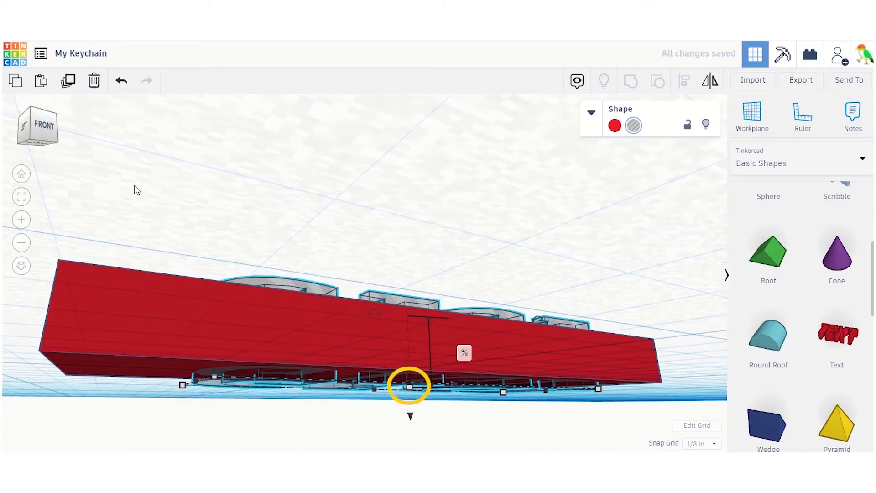
drag(421, 388, 407, 406)
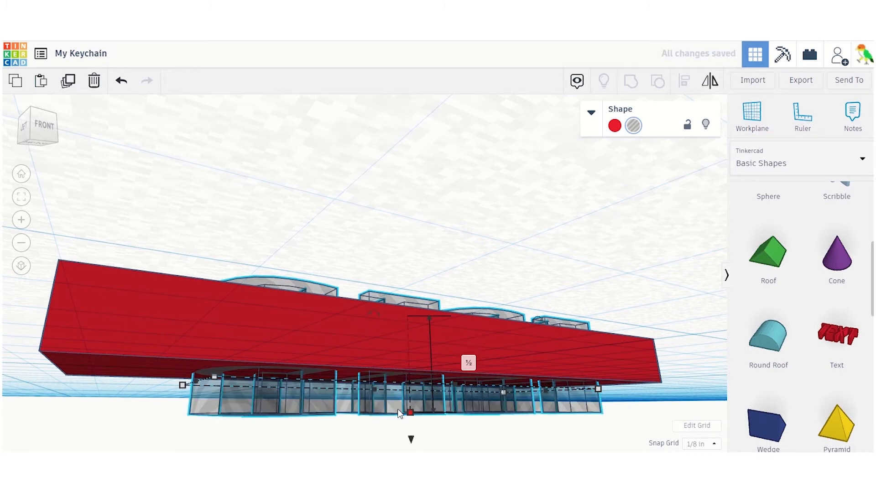
click(45, 132)
click(36, 131)
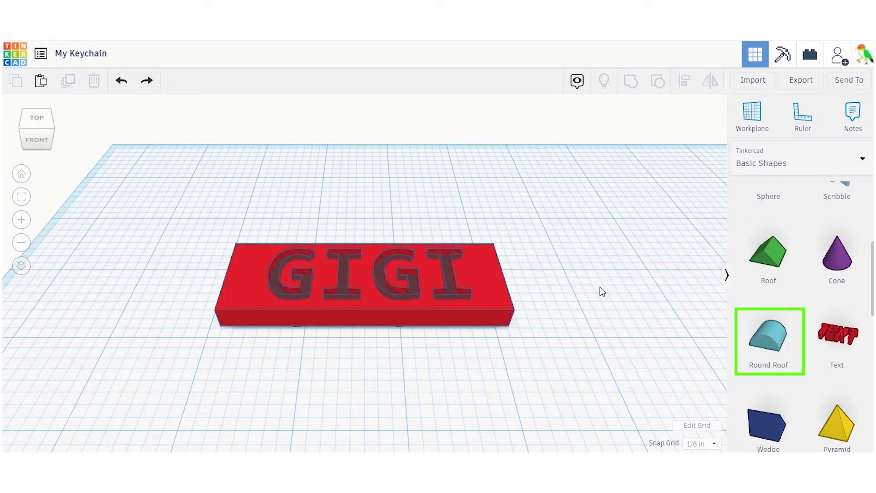
Add a Round Roof shape beside the short end of the base near the last letter and hide the shape library
drag(747, 355, 572, 291)
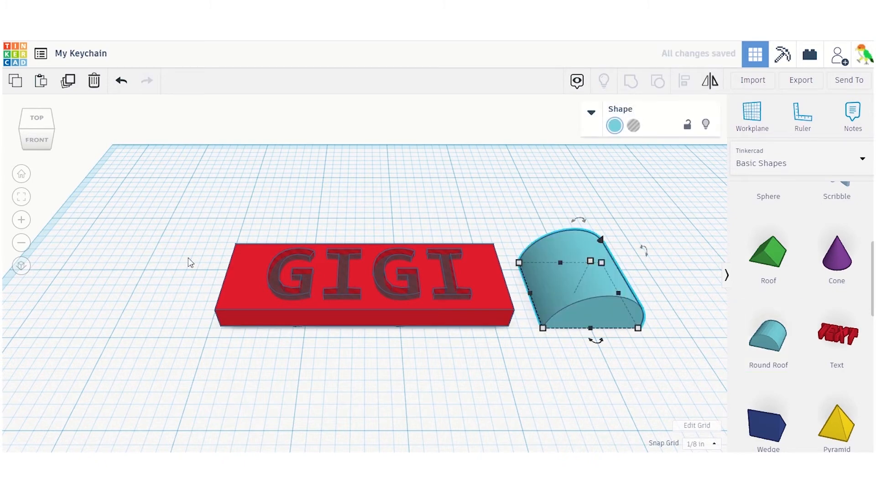
click(41, 136)
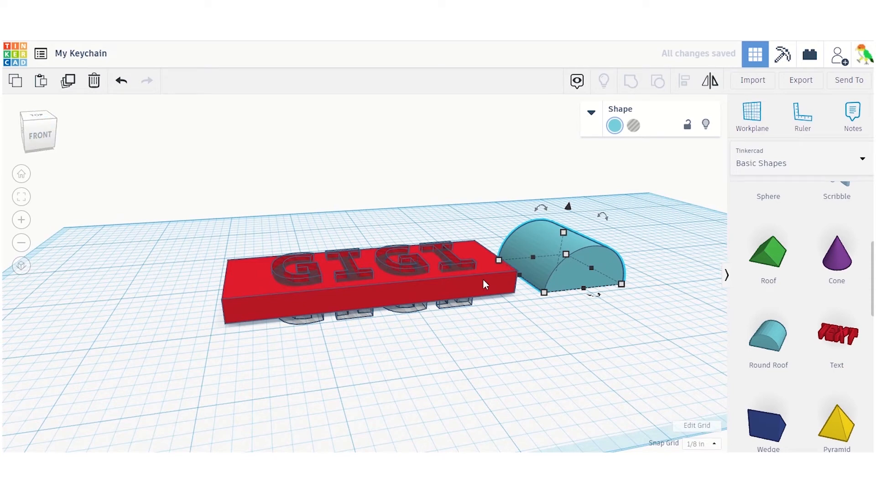
click(726, 276)
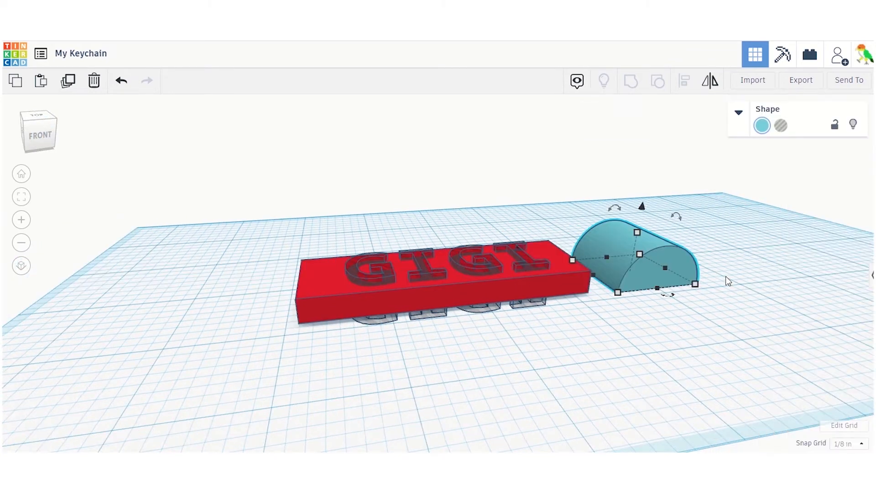
Rotate the round roof by -90° about its long axis, with its flat underside facing the base
drag(614, 209, 614, 210)
scroll(614, 209, up, 5)
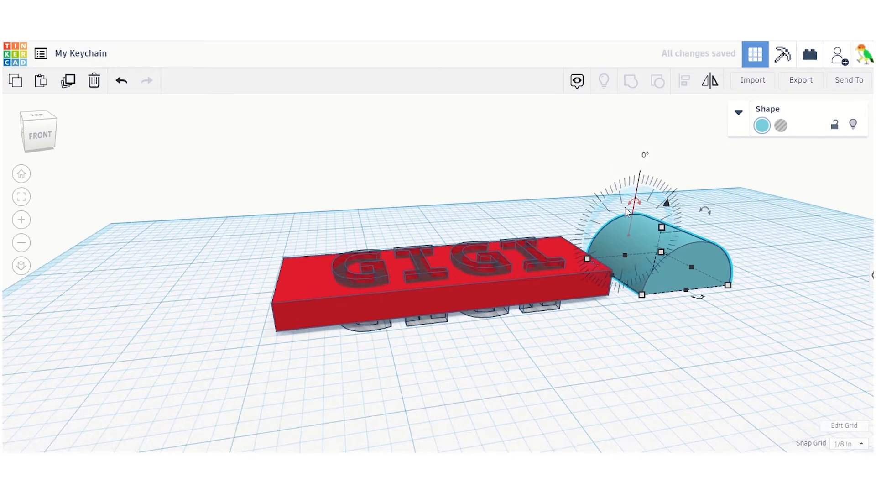
middle_drag(614, 209, 361, 237)
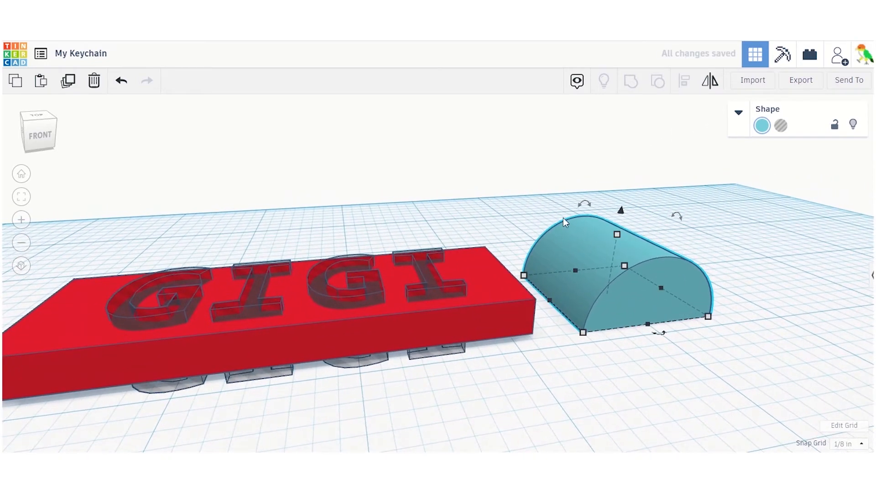
mouse_move(590, 204)
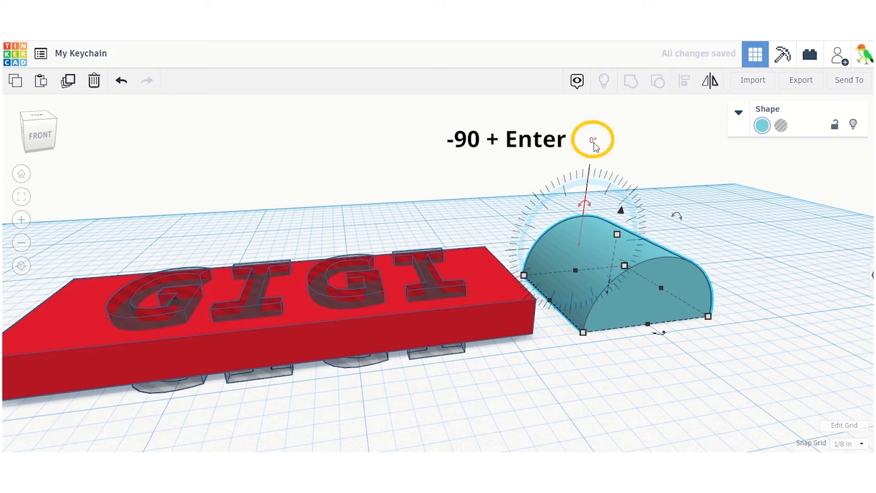
click(593, 140)
text(-90)
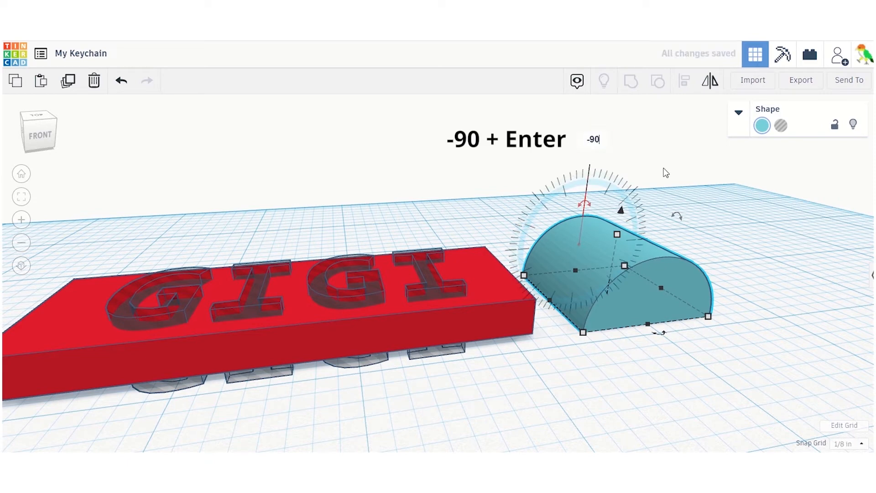
key(Return)
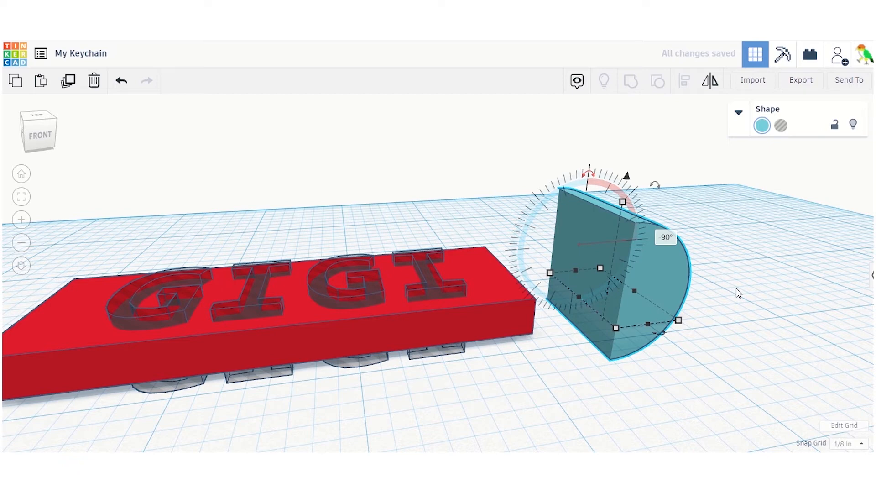
Set the round roof's height to 0.25 in and deselect it
mouse_move(622, 202)
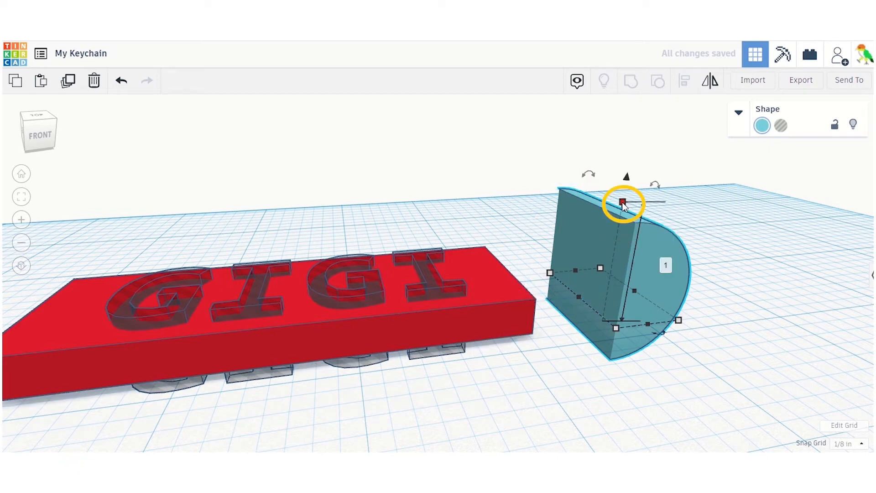
click(666, 264)
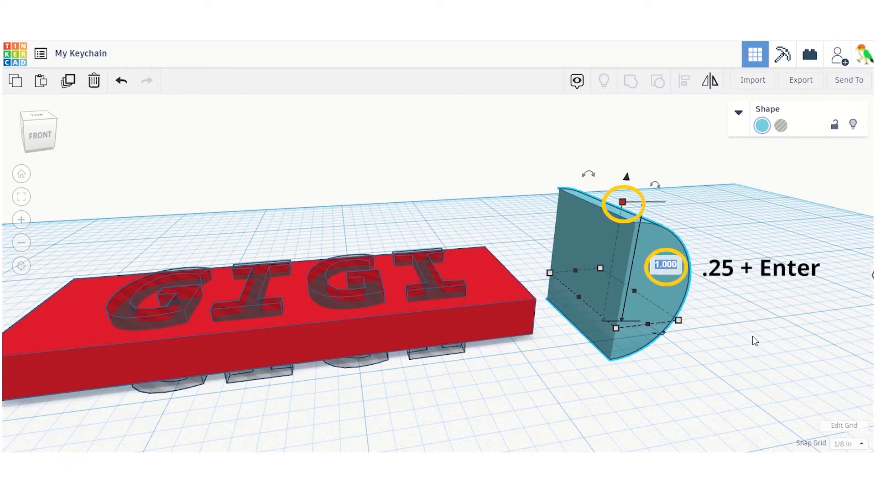
text(.25)
key(Return)
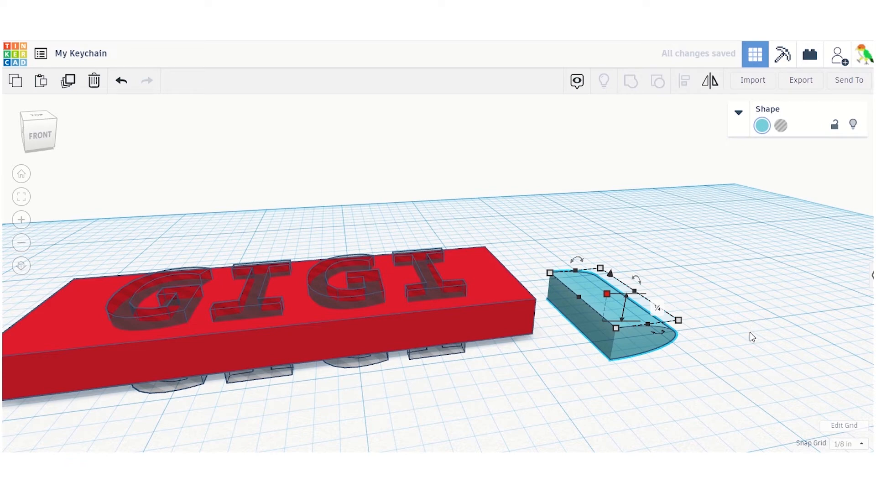
click(751, 351)
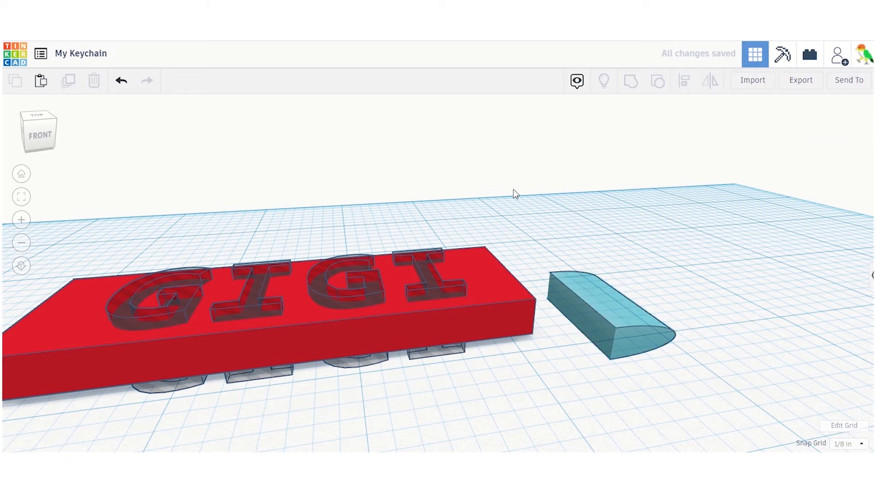
Select the base, text hole and round roof together, align their centres in height and across the depth, and deselect them
click(39, 122)
drag(647, 379, 103, 196)
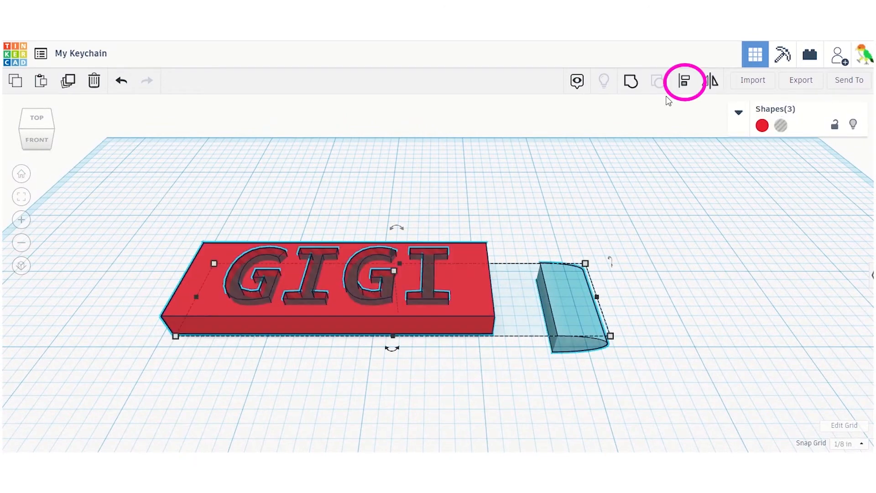
click(684, 81)
click(629, 333)
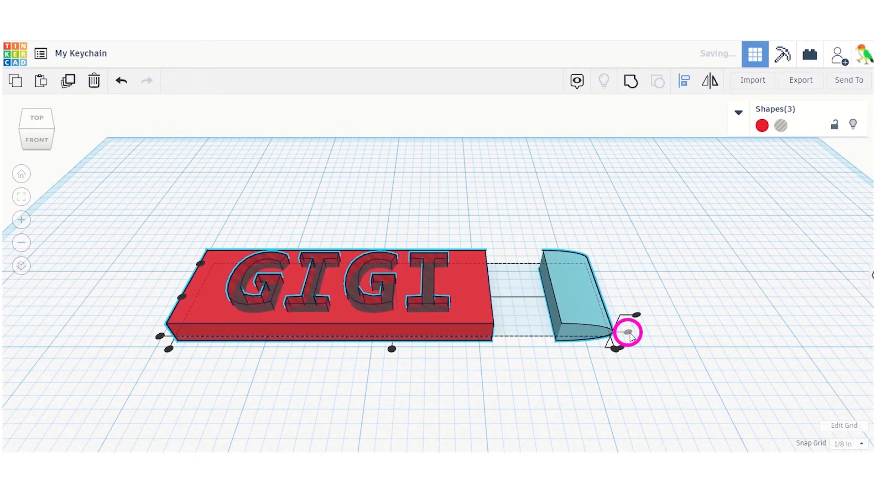
click(181, 296)
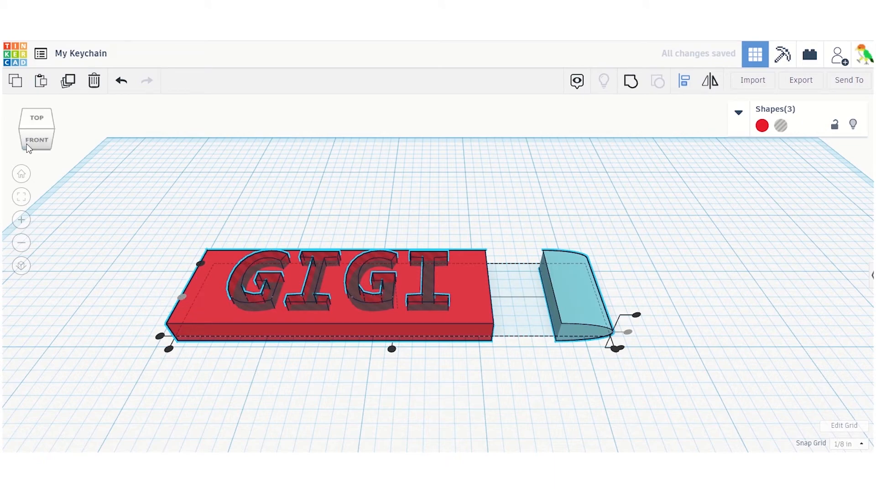
mouse_move(27, 144)
mouse_down()
mouse_move(49, 135)
mouse_move(23, 132)
mouse_move(41, 142)
mouse_up()
click(322, 160)
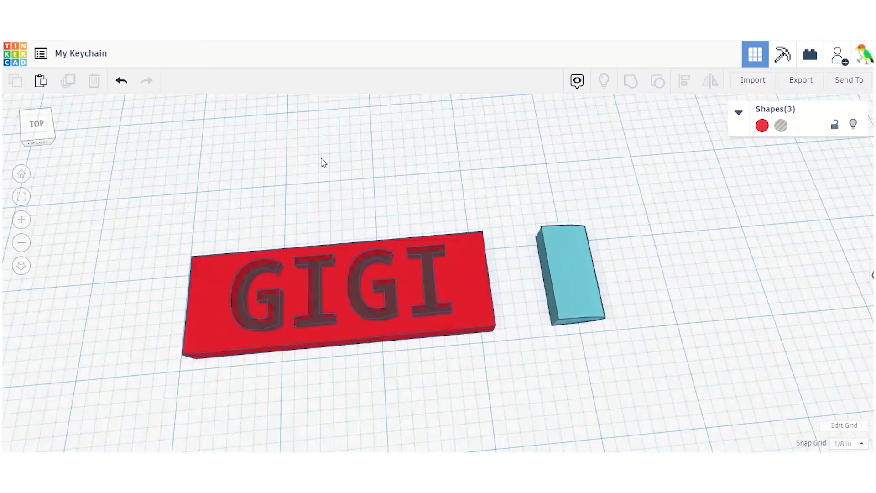
Set the round roof's width between its flat and curved sides to 0.125 in and deselect it
click(584, 324)
click(51, 128)
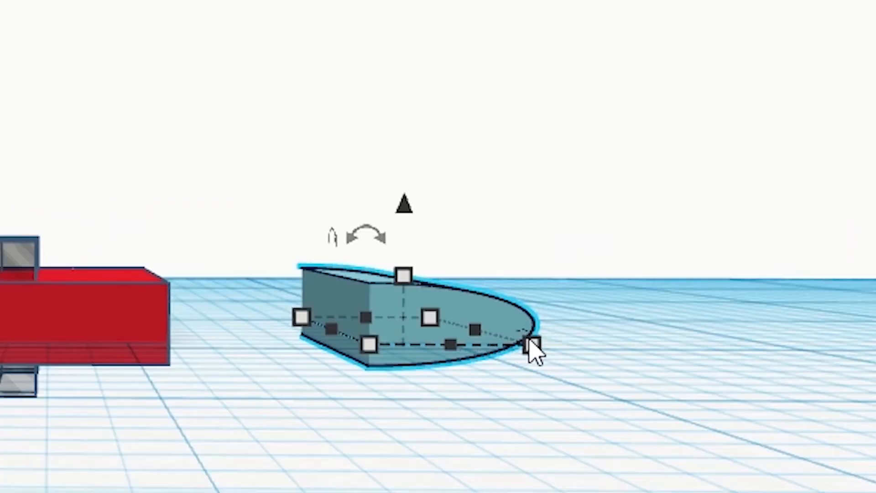
click(475, 329)
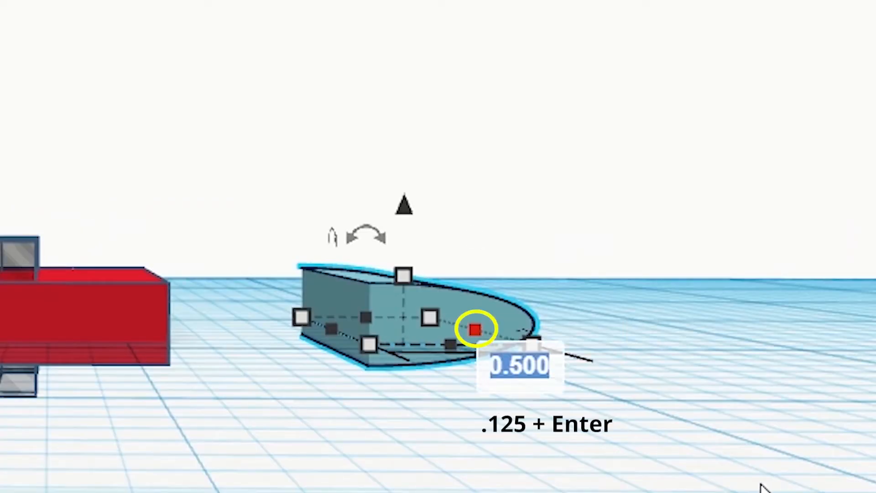
text(.125)
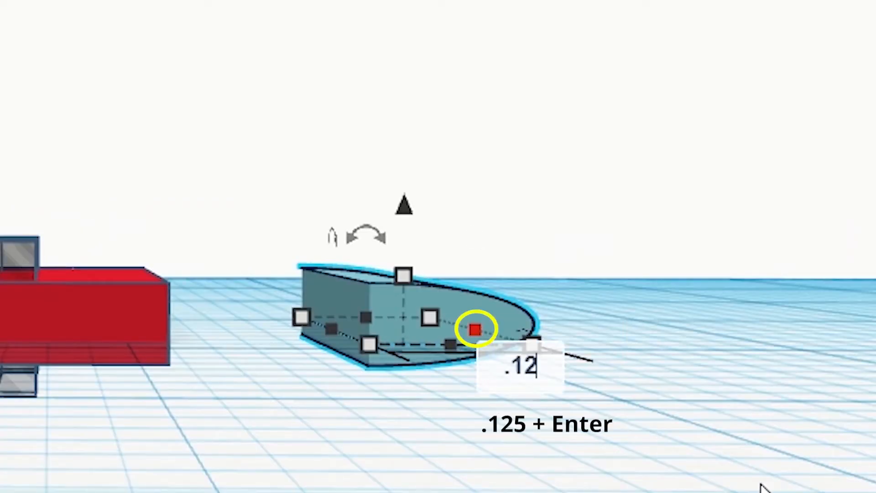
key(Return)
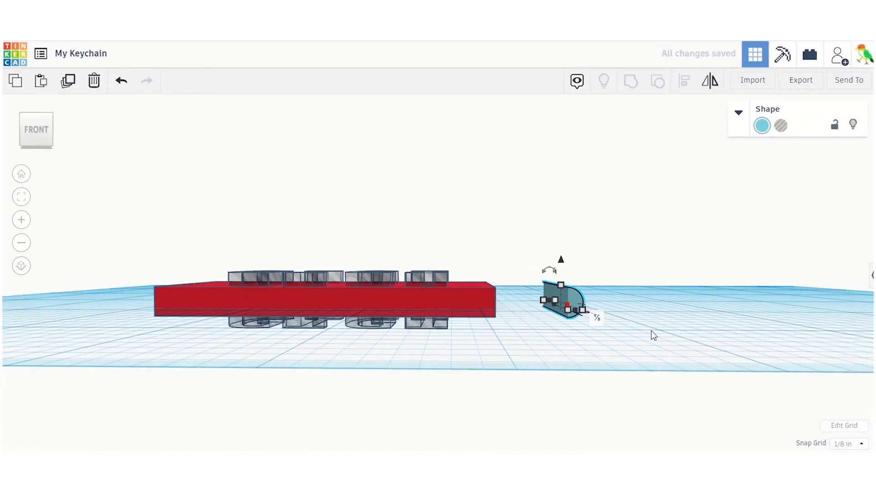
click(651, 331)
Check the round roof's height and its length along the base's short edge
click(582, 311)
drag(44, 127, 33, 137)
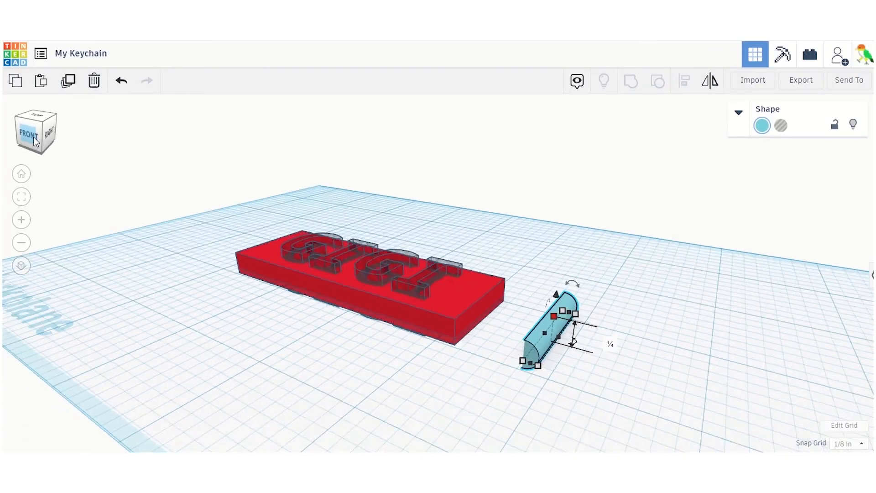
click(530, 363)
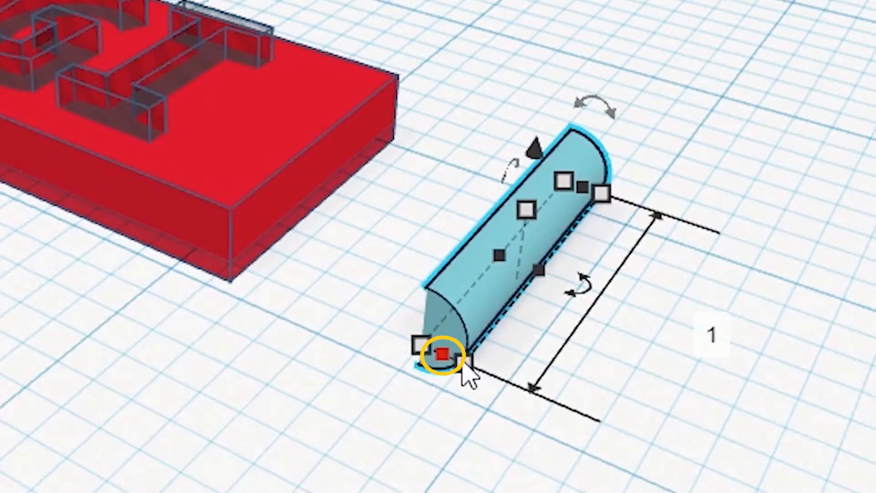
click(710, 338)
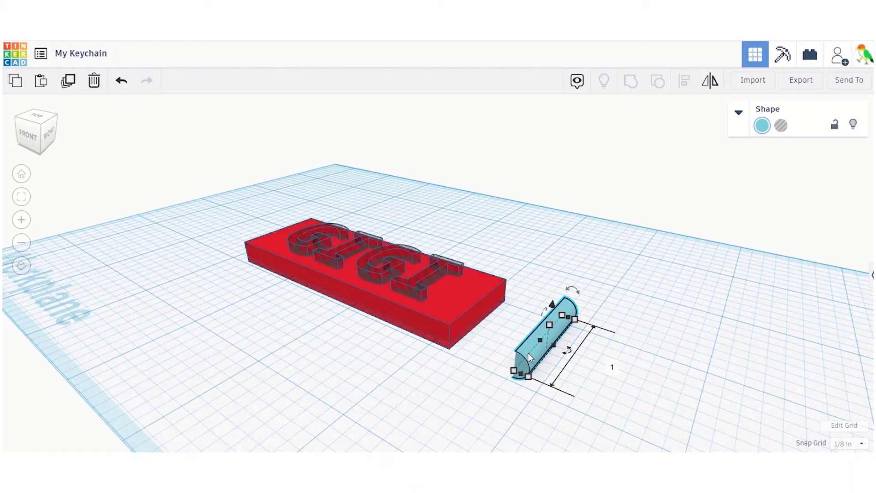
Move the round roof flush against the end of the base beside the last letter, check the joint, and deselect it
drag(465, 315, 279, 258)
drag(464, 332, 460, 330)
click(47, 147)
click(48, 148)
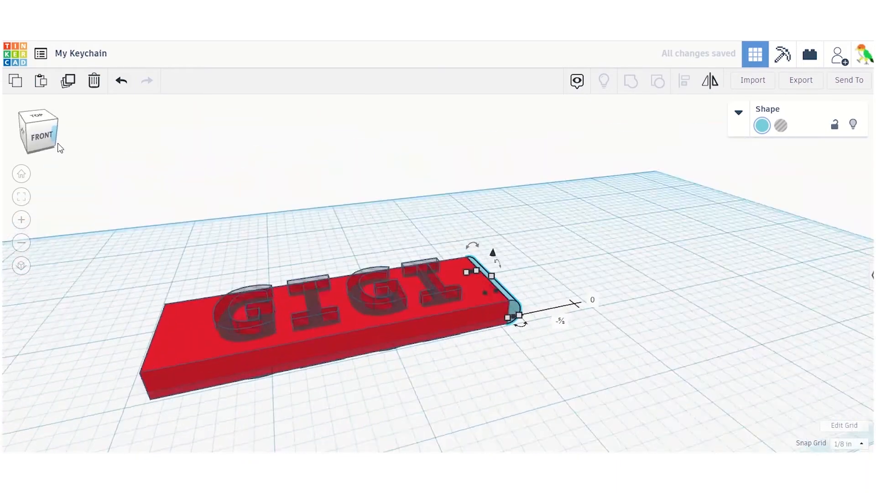
drag(33, 146, 6, 146)
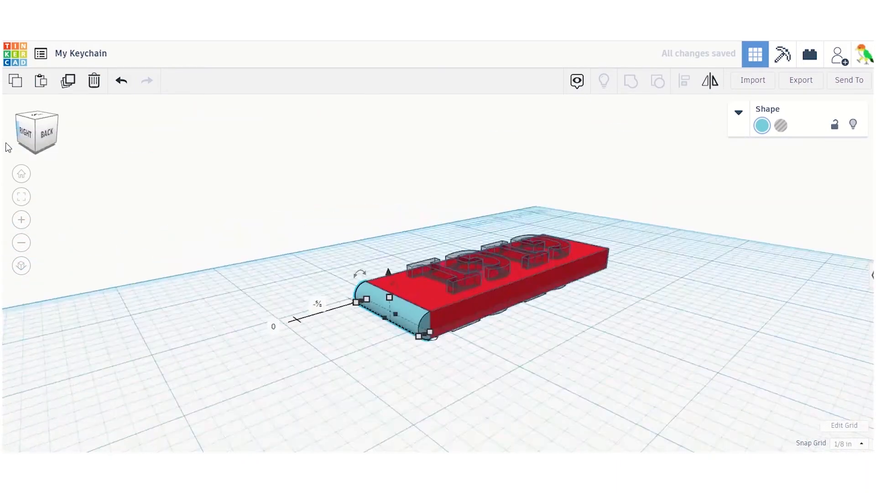
scroll(424, 328, up, 4)
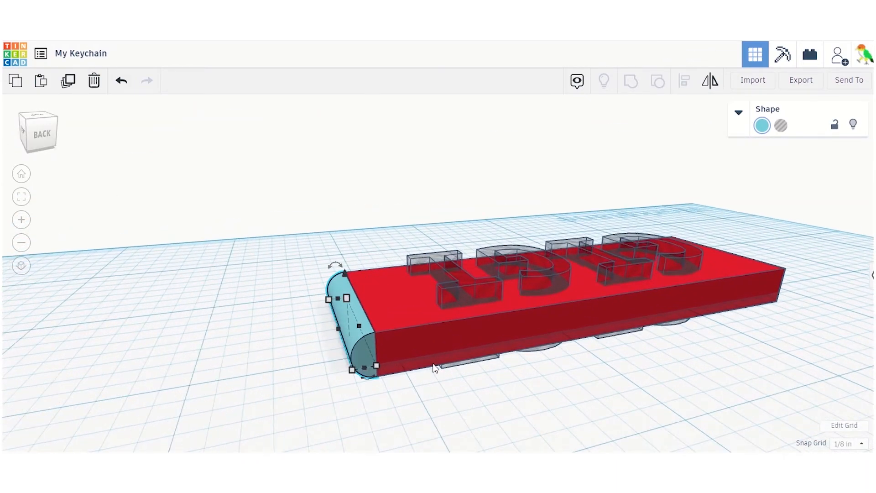
middle_drag(429, 392, 364, 236)
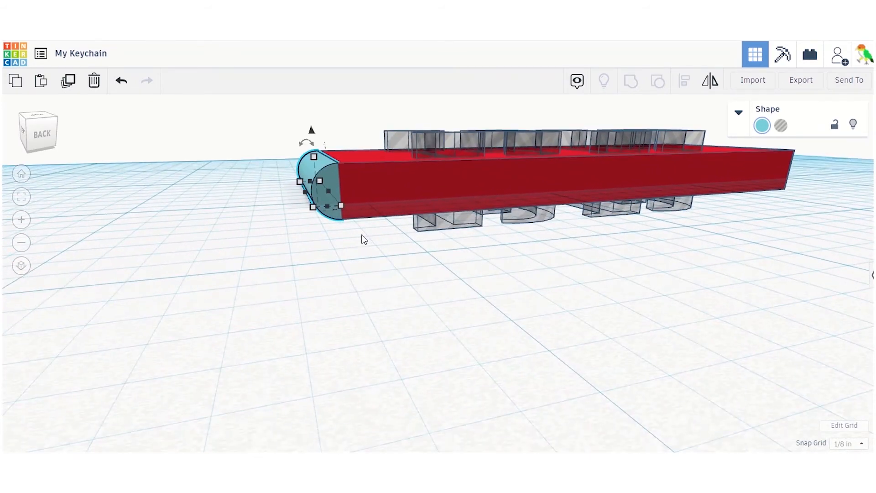
click(365, 254)
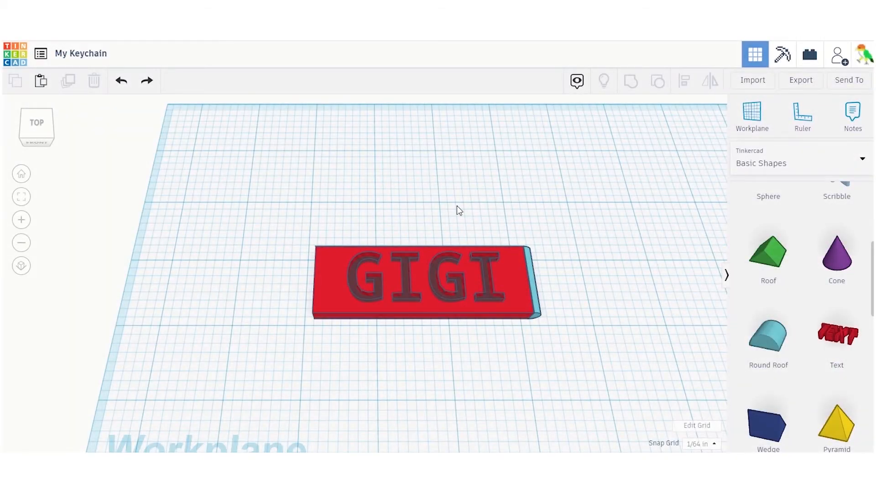
Shift the text hole straight along the base's length about 0.215 in towards the rounded end and deselect it
click(447, 296)
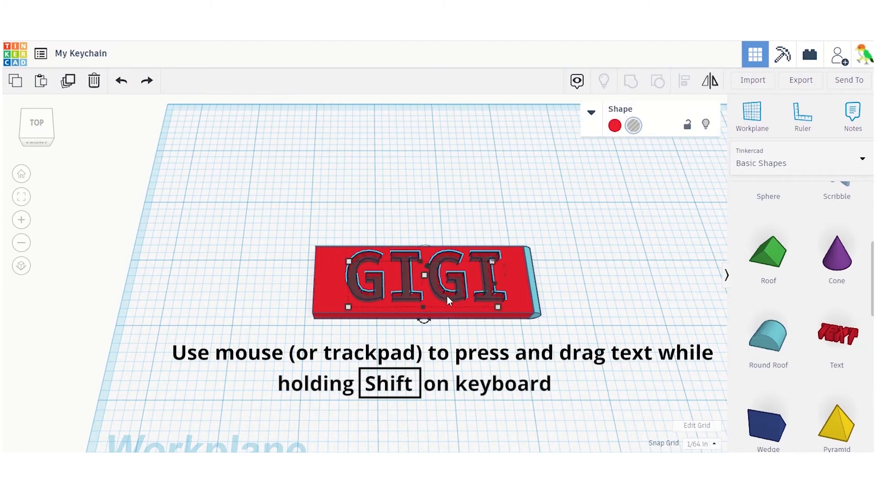
shift+drag(447, 296, 465, 301)
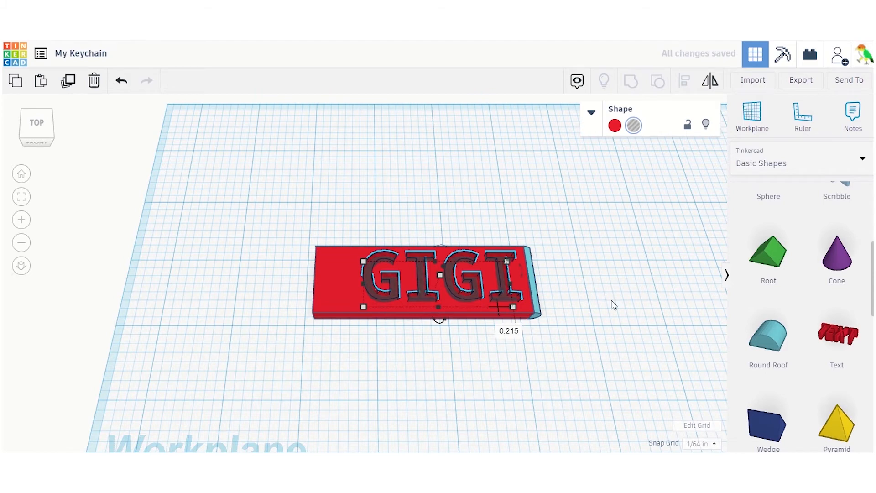
click(633, 304)
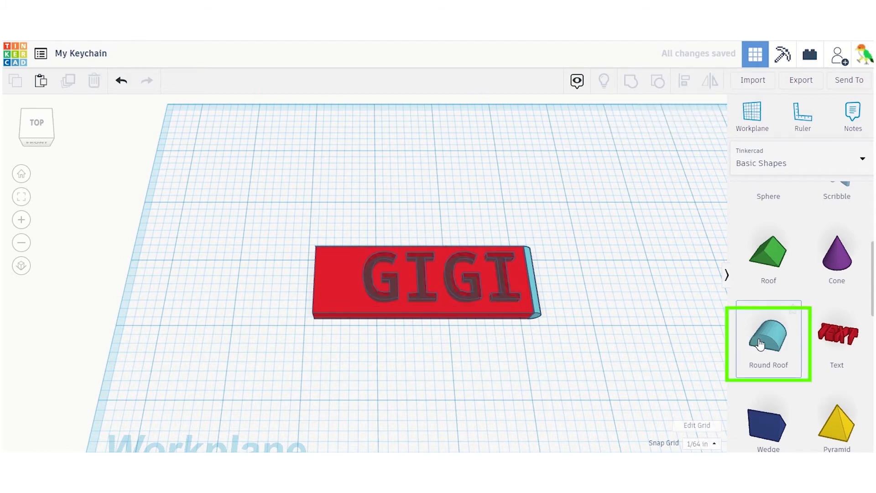
Place a second round roof on the workplane just beyond the base's rounded end
drag(761, 345, 588, 283)
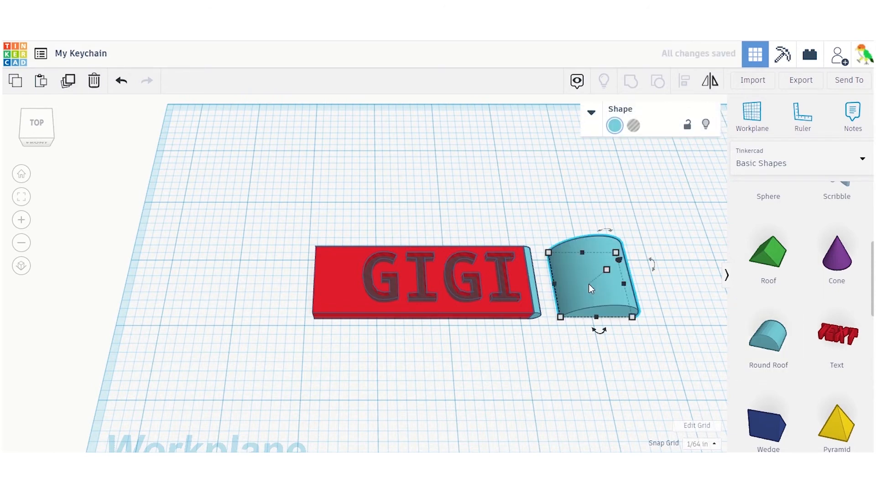
click(726, 275)
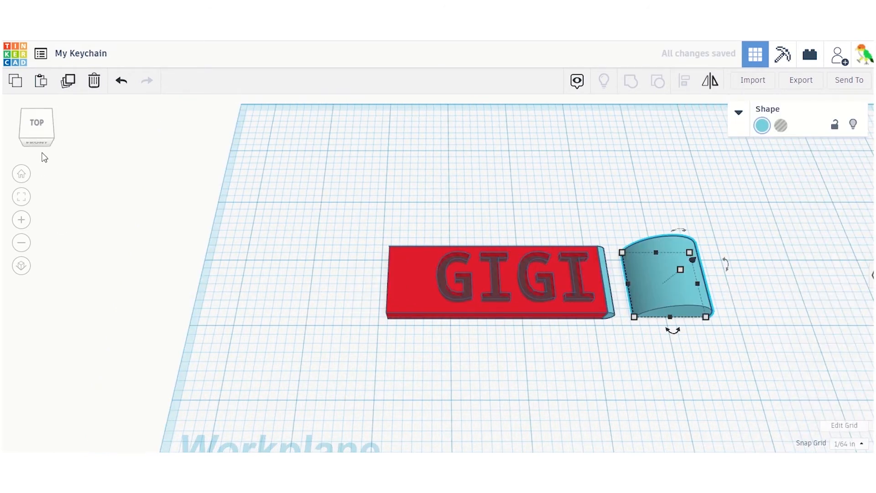
click(50, 139)
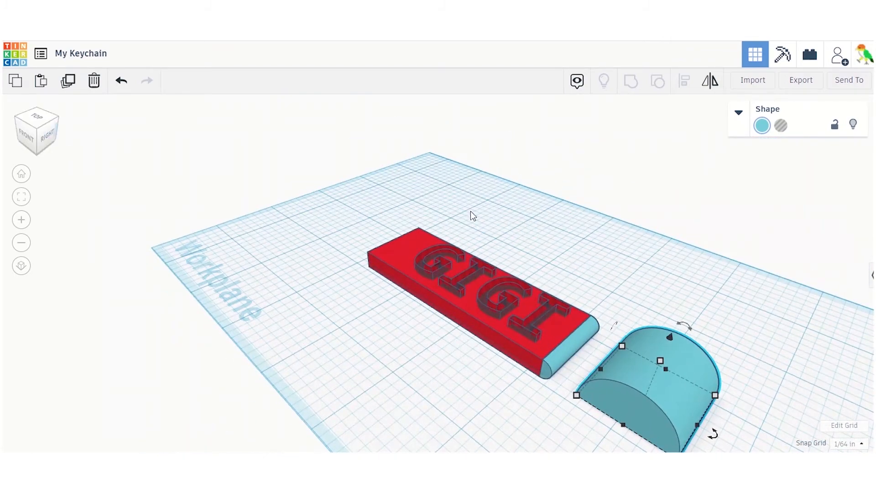
scroll(469, 211, down, 2)
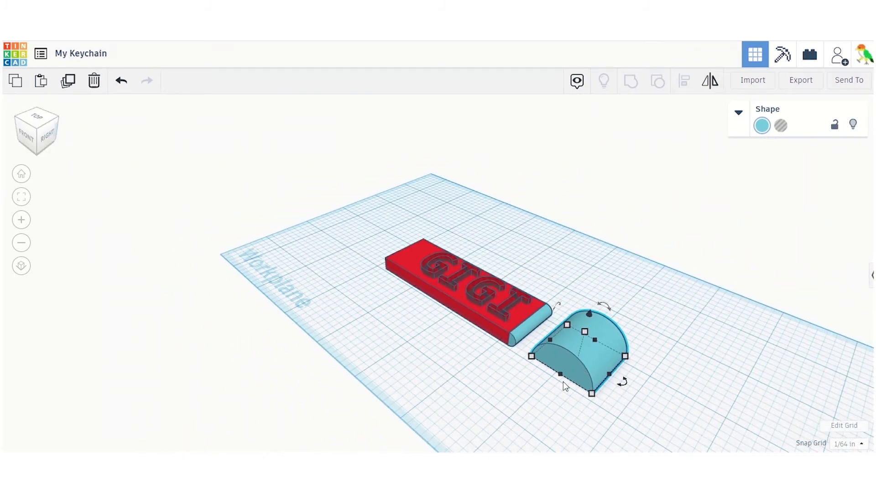
Rotate the second round roof 90° about its vertical axis
click(32, 138)
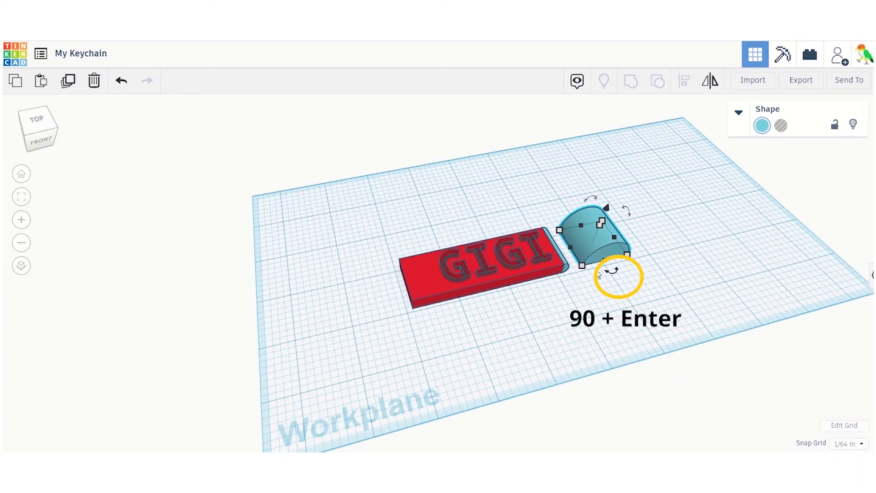
click(611, 273)
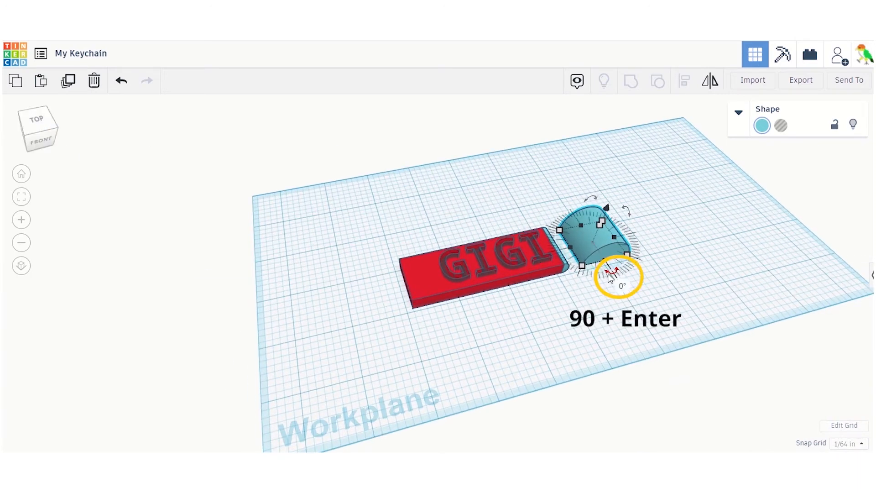
click(622, 285)
text(90)
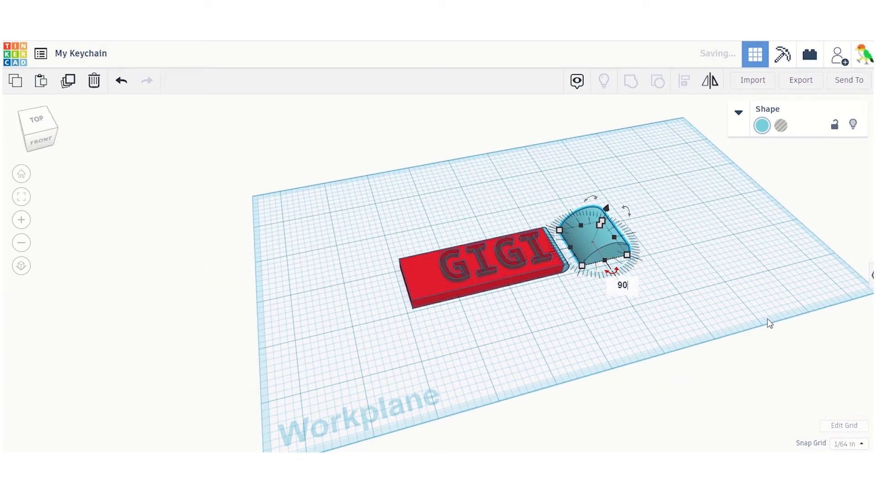
key(Return)
Tip the second round roof 90° so it stands upright with its curved side facing the base, and deselect it
scroll(604, 207, up, 5)
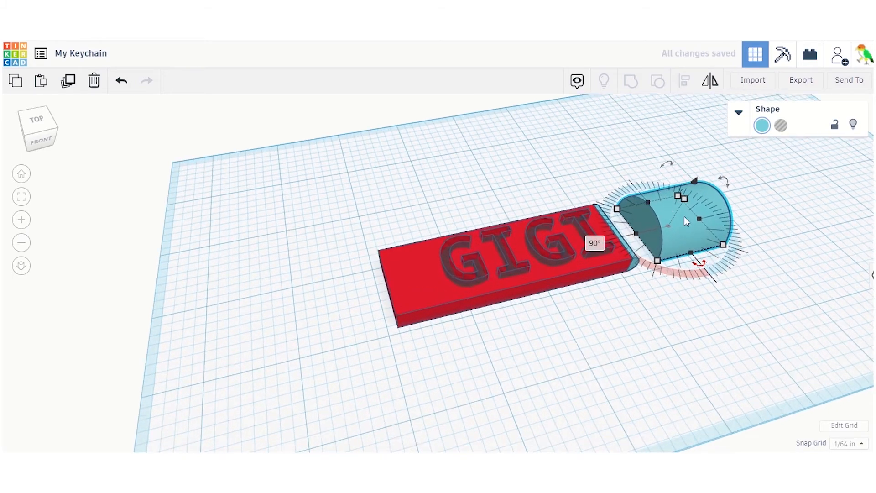
middle_drag(680, 217, 388, 261)
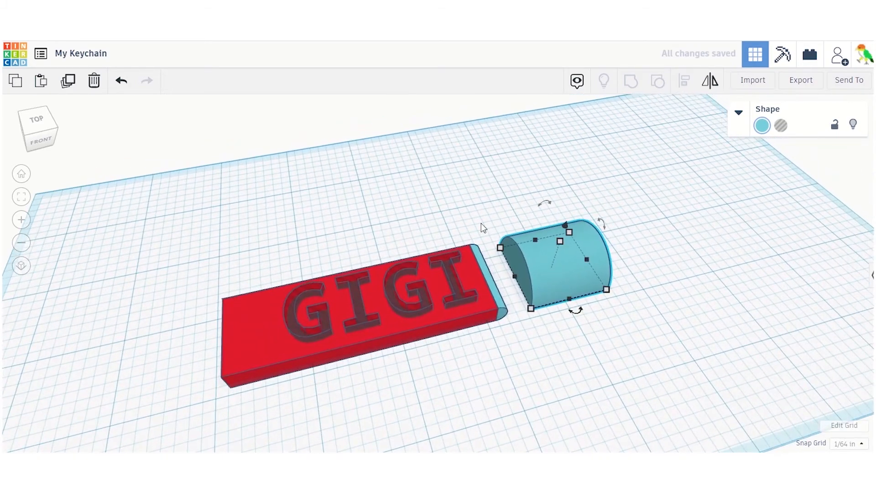
click(544, 202)
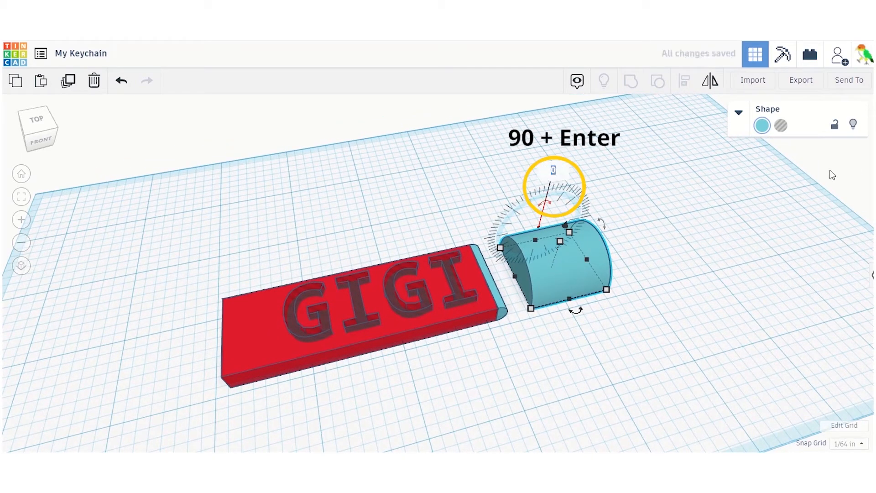
text(90)
key(Return)
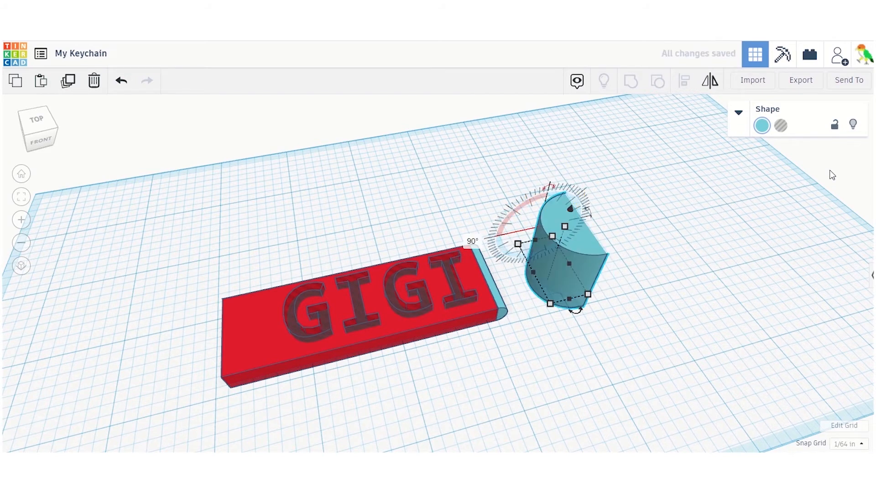
click(687, 311)
Set the upright round roof's height to 0.50 in and deselect it
drag(40, 141, 55, 131)
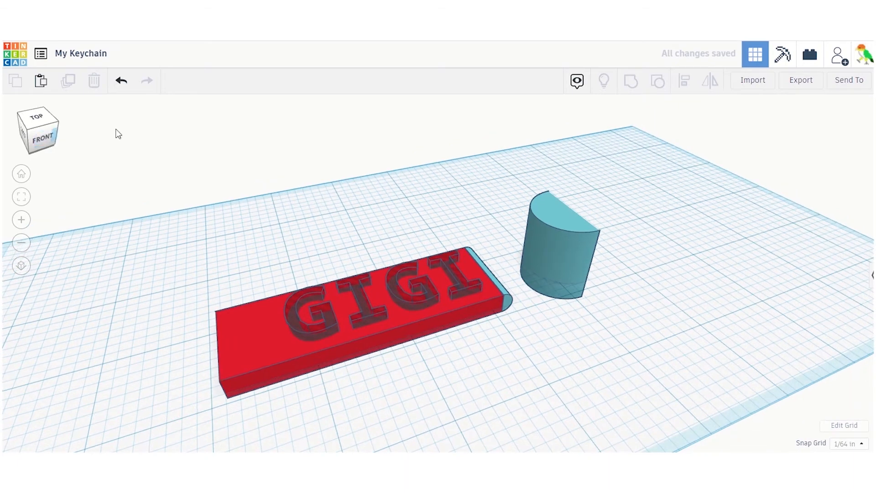
click(541, 237)
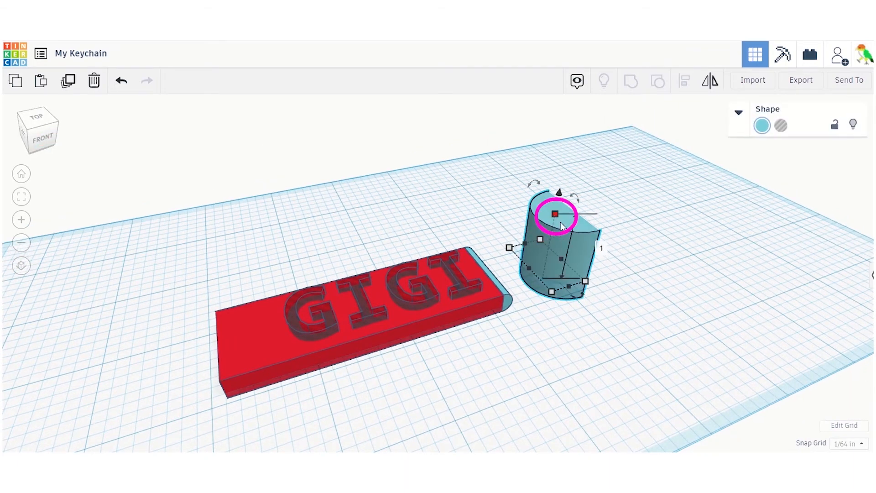
click(601, 249)
key(BackSpace)
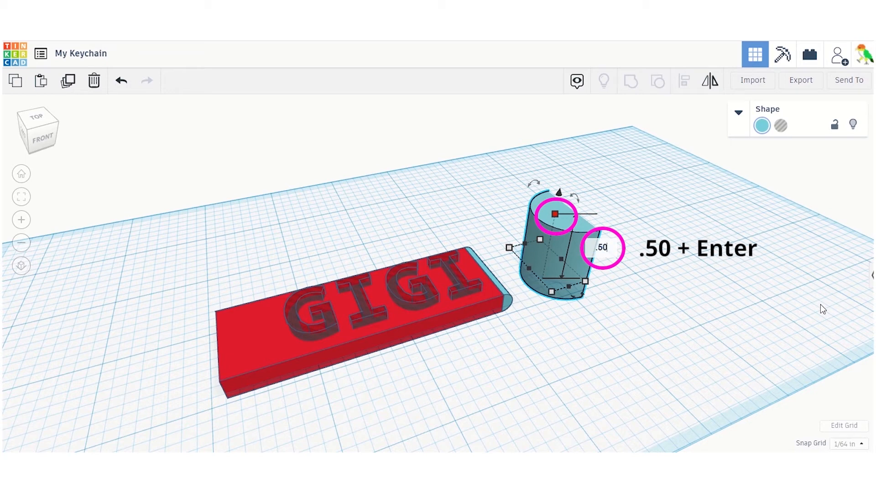
key(Return)
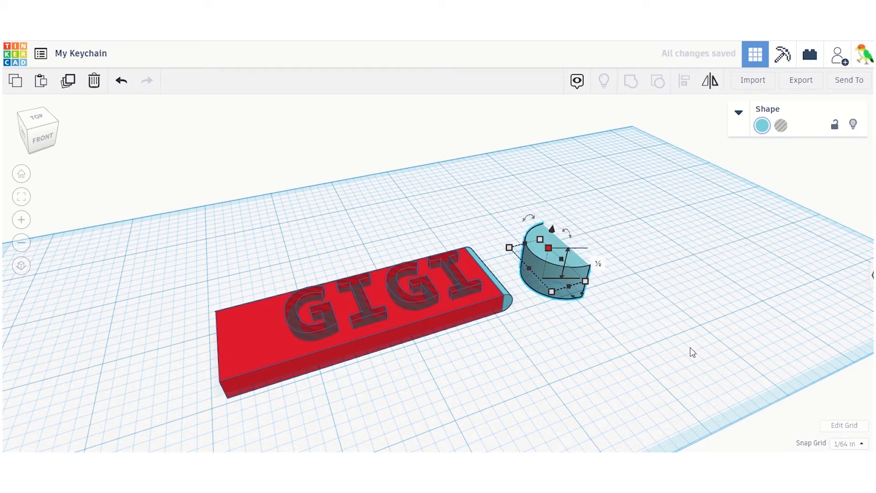
click(620, 334)
Move the upright round roof onto the empty end of the base before the first letter, its curved side facing outward
click(550, 252)
drag(570, 260, 264, 341)
click(47, 145)
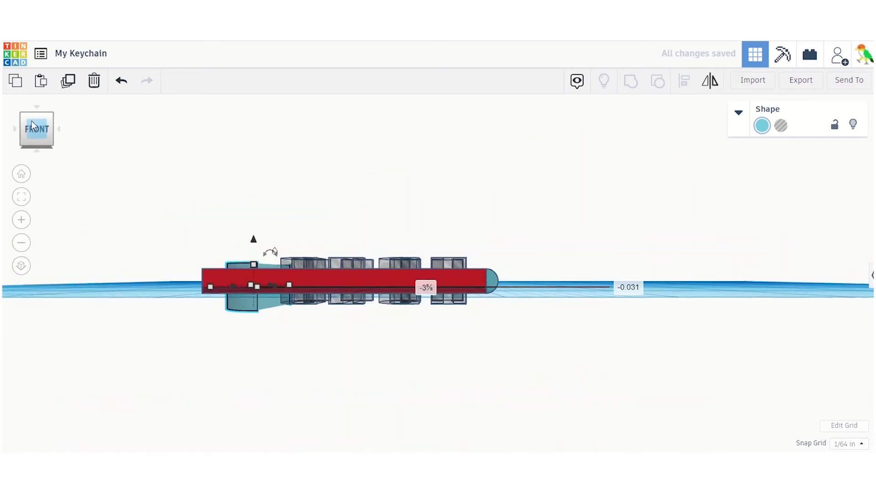
click(35, 113)
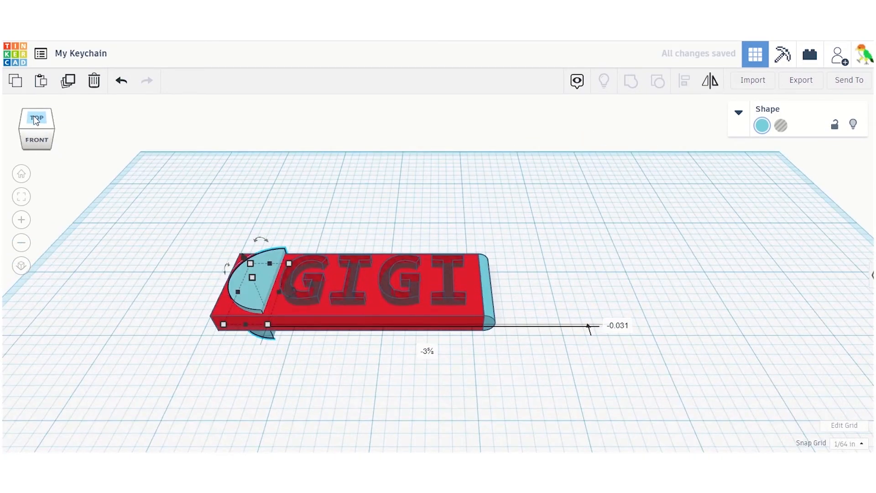
middle_drag(165, 231, 581, 244)
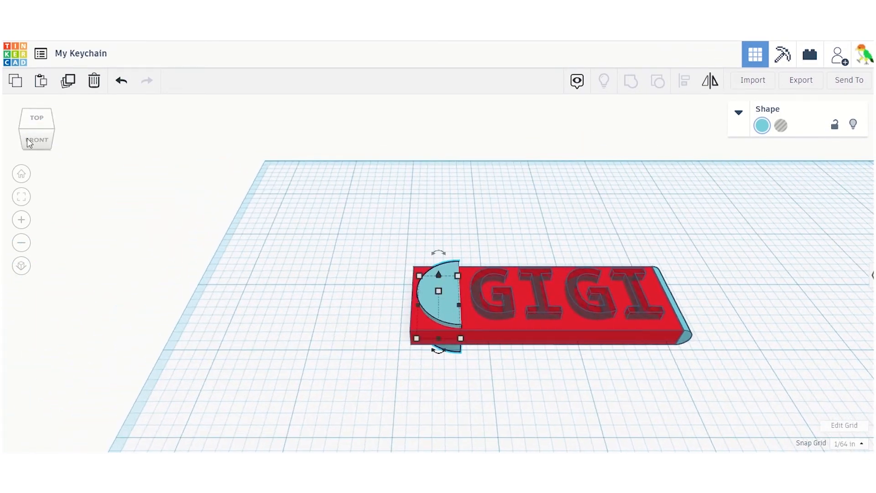
Set the upright round roof's size across the base's depth to 0.70 in
click(38, 119)
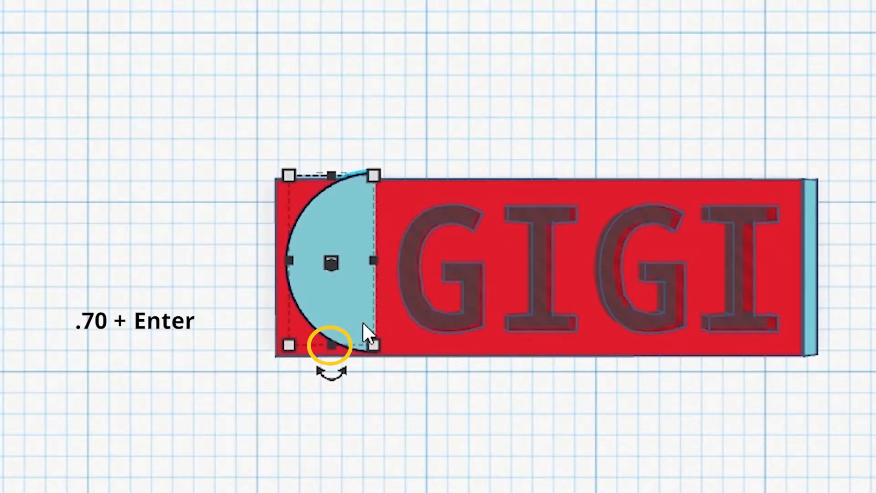
mouse_move(337, 349)
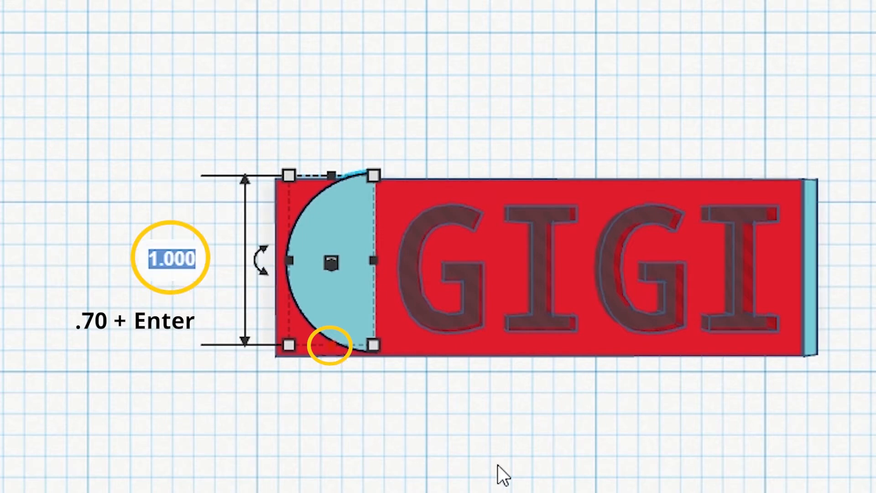
text(.70)
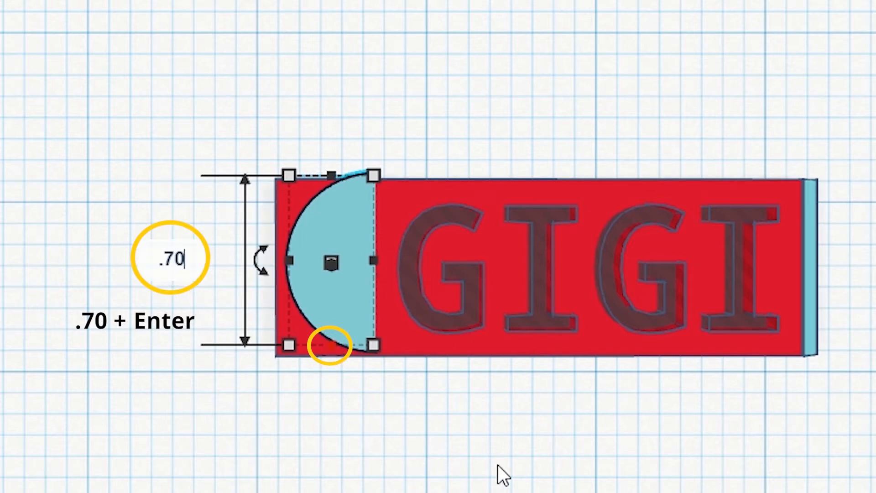
key(Return)
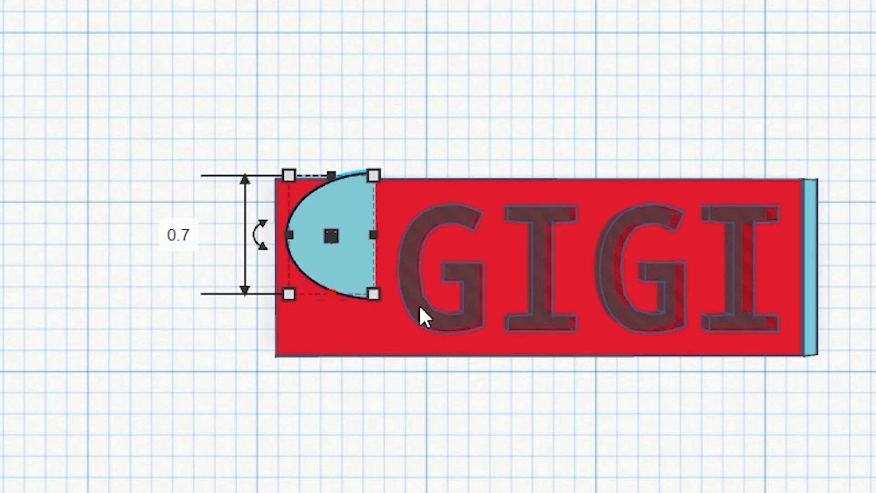
Set the upright round roof's size along the base's length to 0.375 in and deselect it
mouse_move(373, 235)
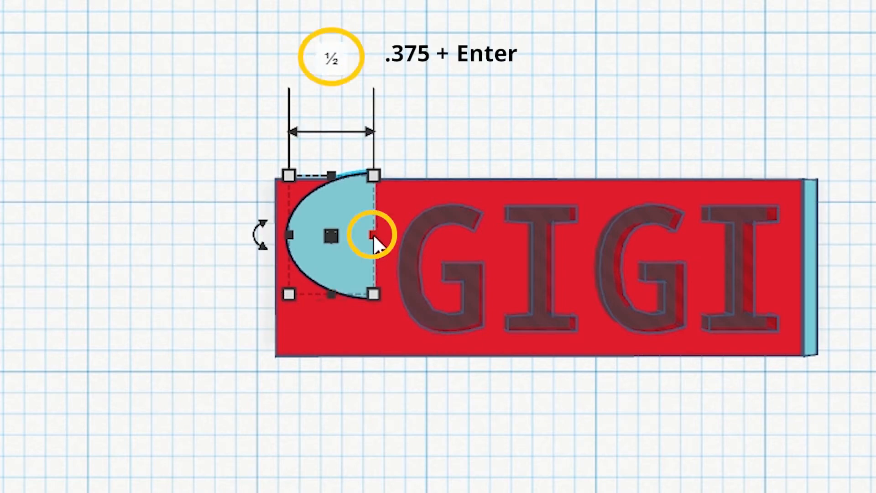
click(326, 68)
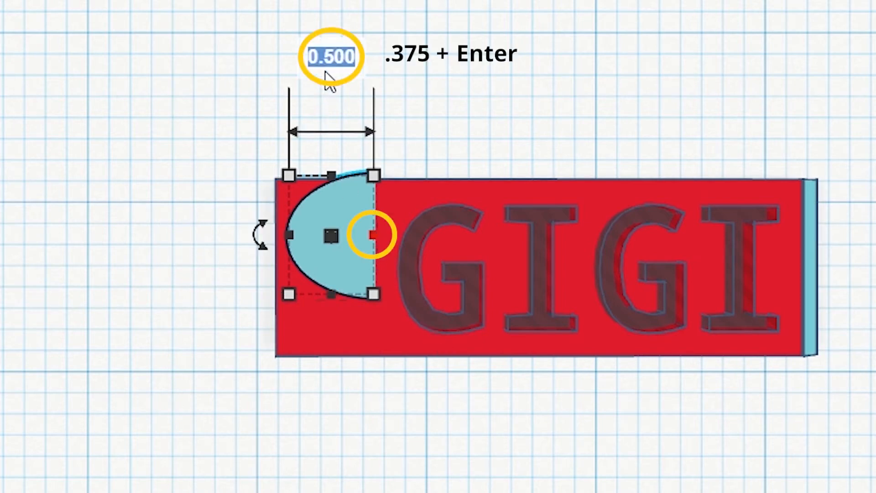
text(.)
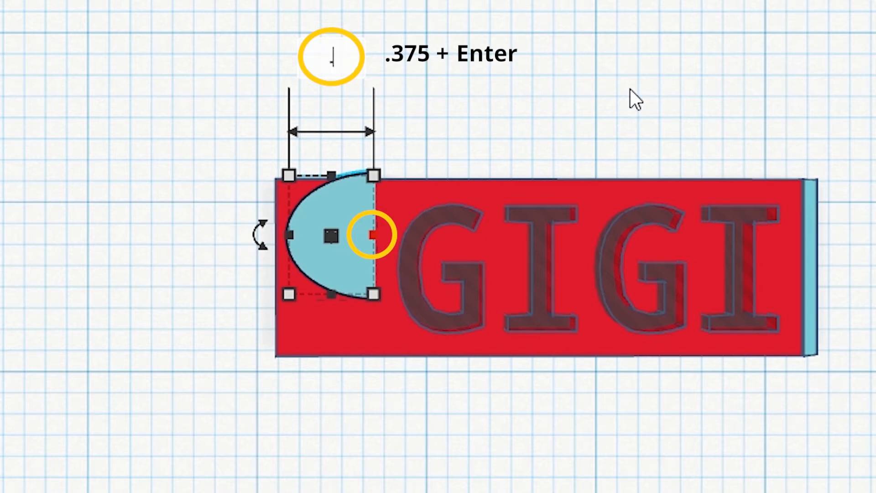
text(375)
key(Return)
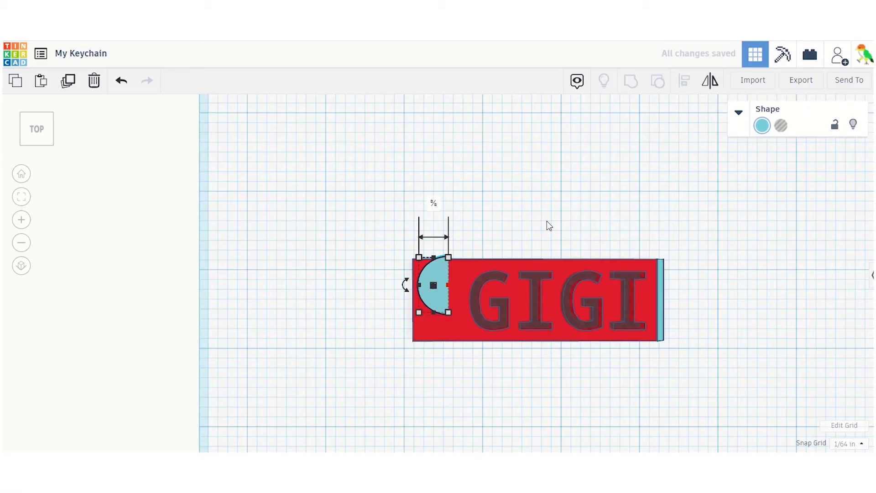
click(565, 97)
Center-align the base, text, rounded end and half-round shape with each other across the base's depth and in height
drag(373, 205, 720, 383)
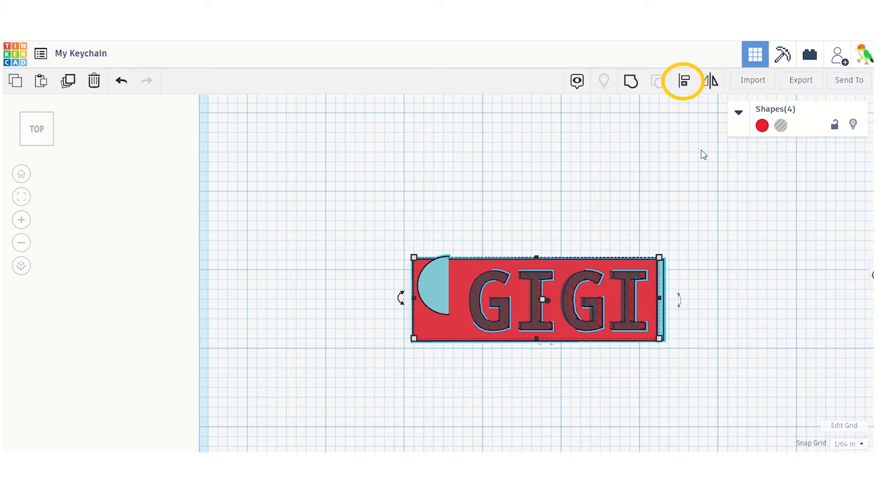
click(684, 82)
click(400, 298)
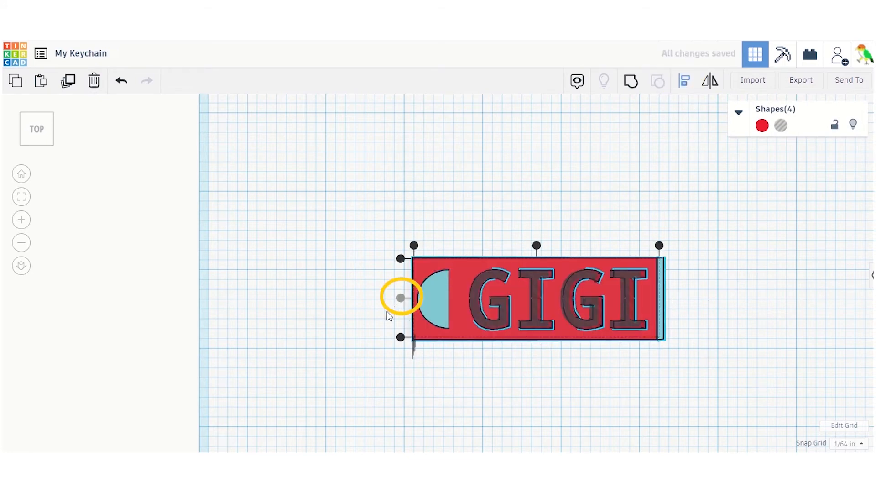
click(43, 138)
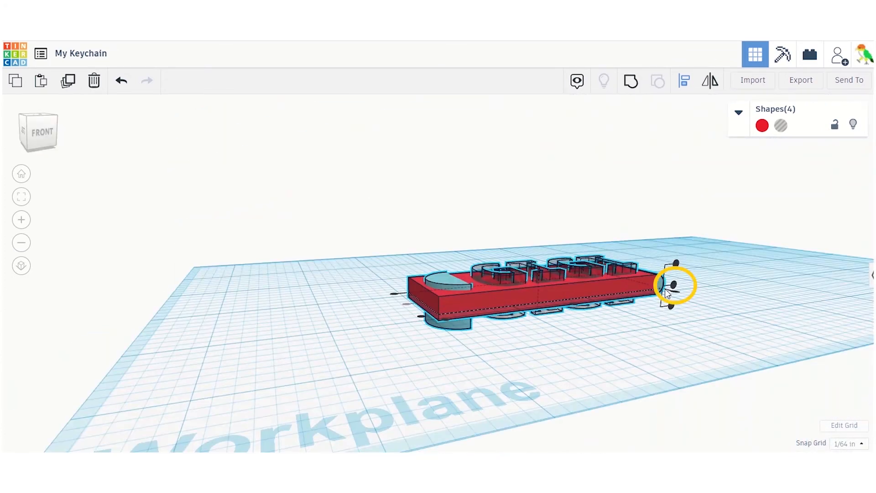
drag(667, 293, 673, 287)
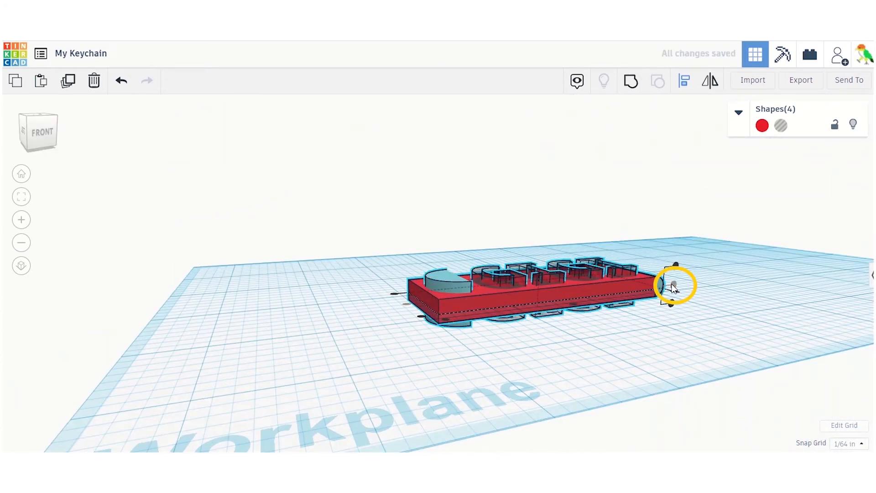
click(372, 315)
Nudge the half-round shape slightly along the base toward the first letter and deselect it
click(449, 278)
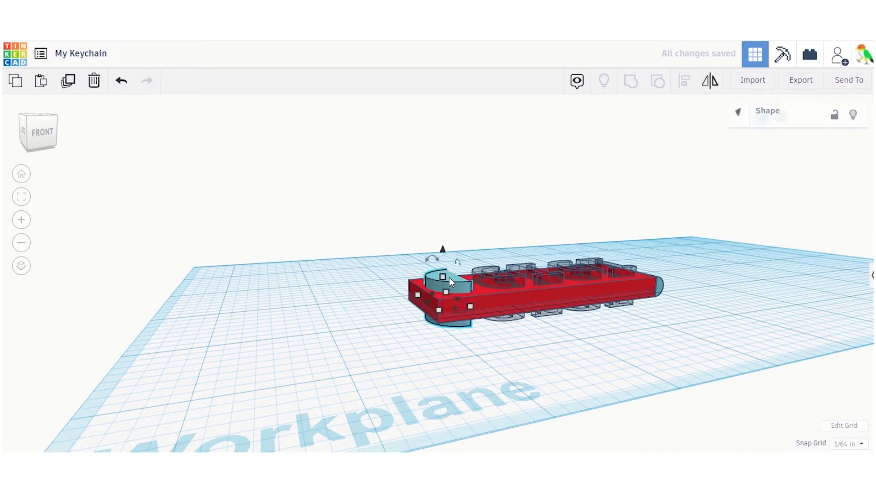
click(48, 132)
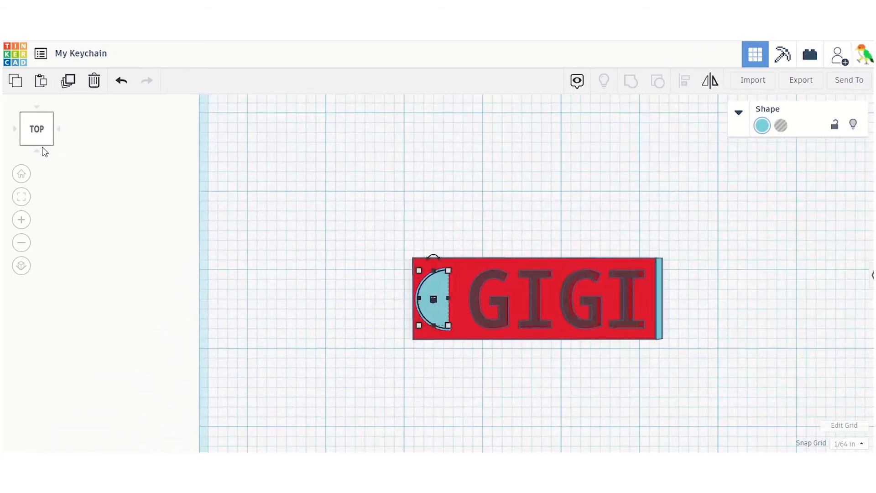
scroll(450, 319, up, 5)
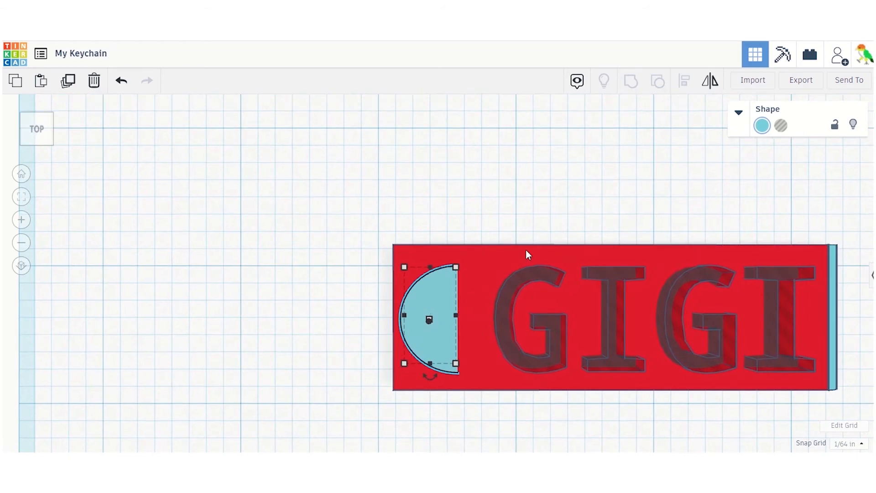
key(Left)
key(Right)
click(379, 302)
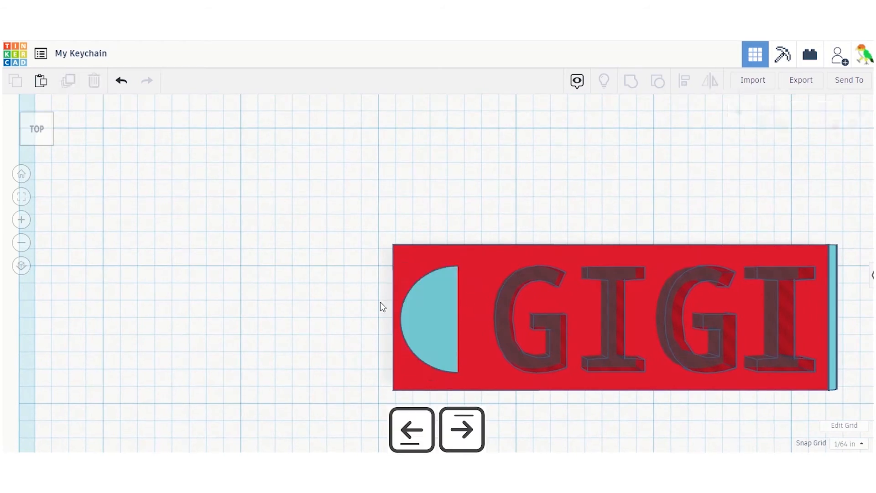
click(429, 311)
key(Right)
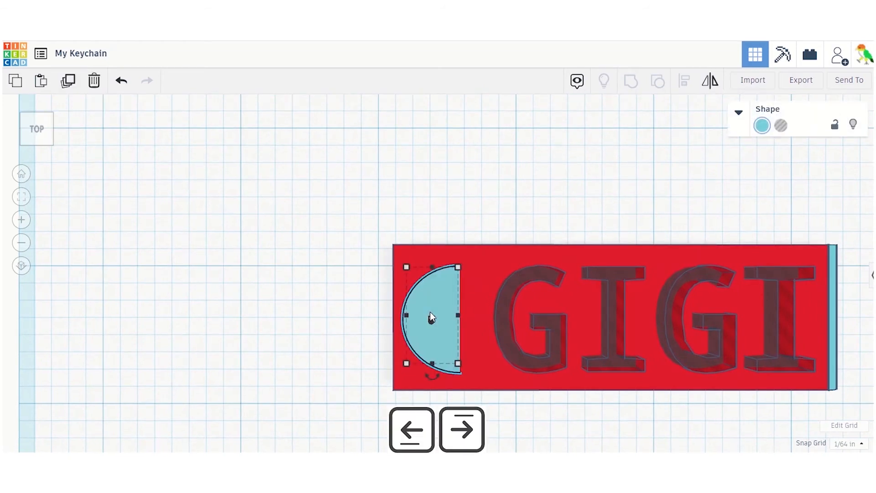
click(311, 248)
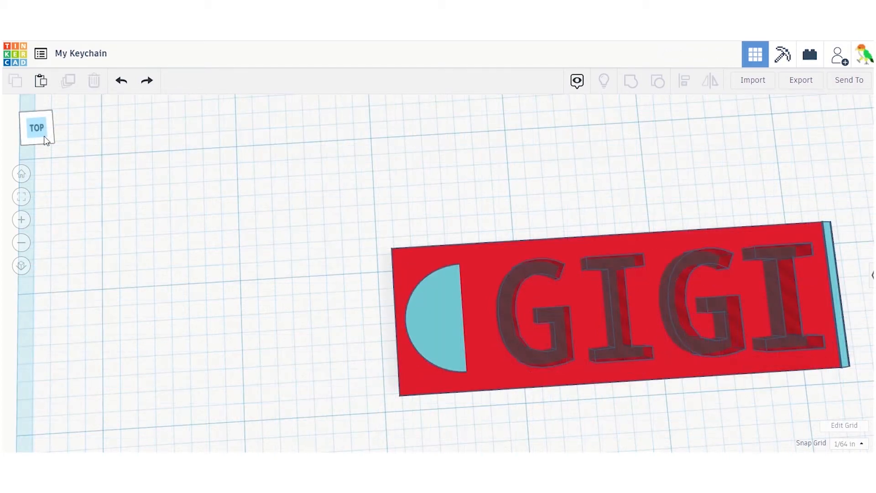
Turn the half-round shape at the base's end into a hole
drag(43, 138, 46, 122)
click(430, 279)
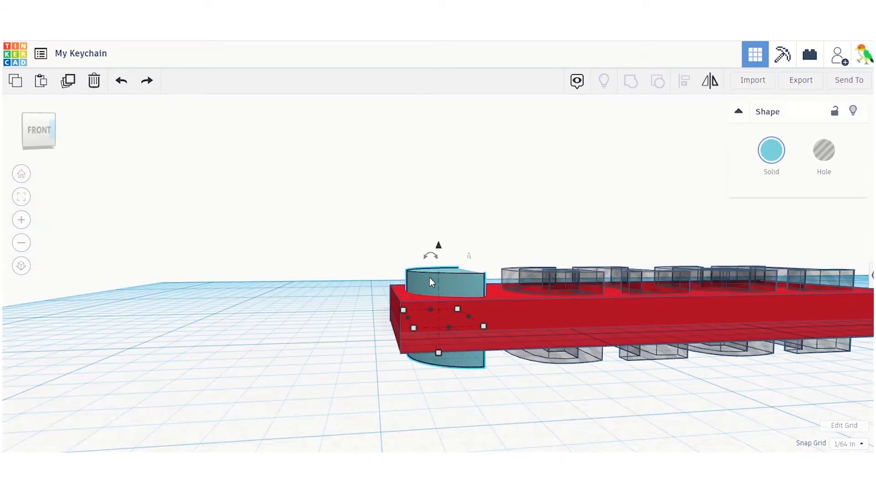
click(823, 153)
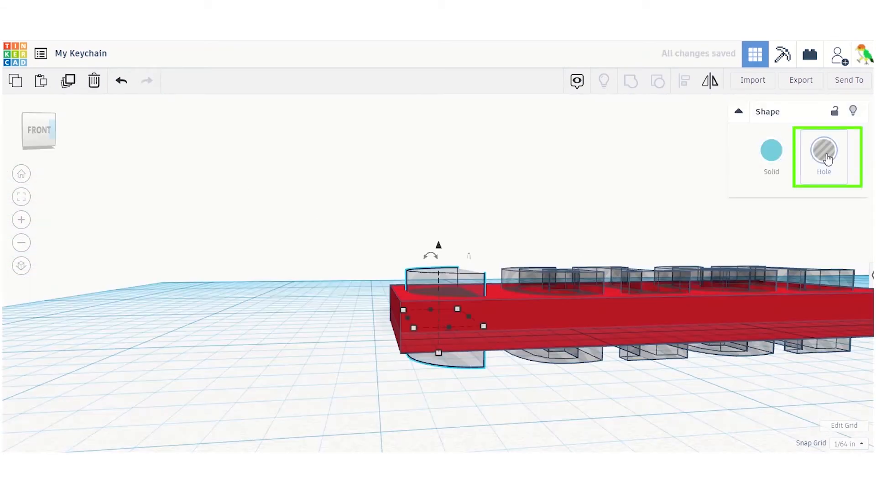
Group the base, rounded end, text and half-round hole into one shape so the holes cut through, and deselect it
mouse_move(48, 137)
mouse_down()
mouse_move(38, 152)
mouse_move(53, 146)
mouse_move(43, 140)
mouse_move(49, 153)
mouse_up()
click(43, 136)
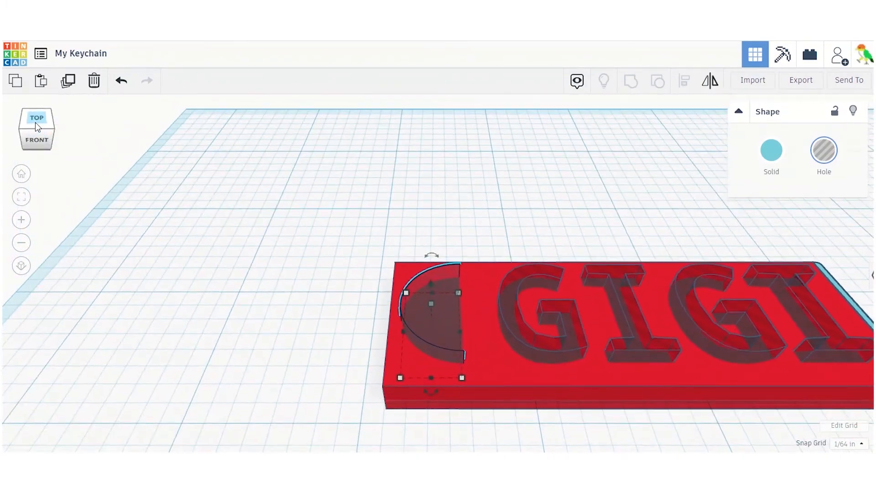
click(34, 122)
click(21, 197)
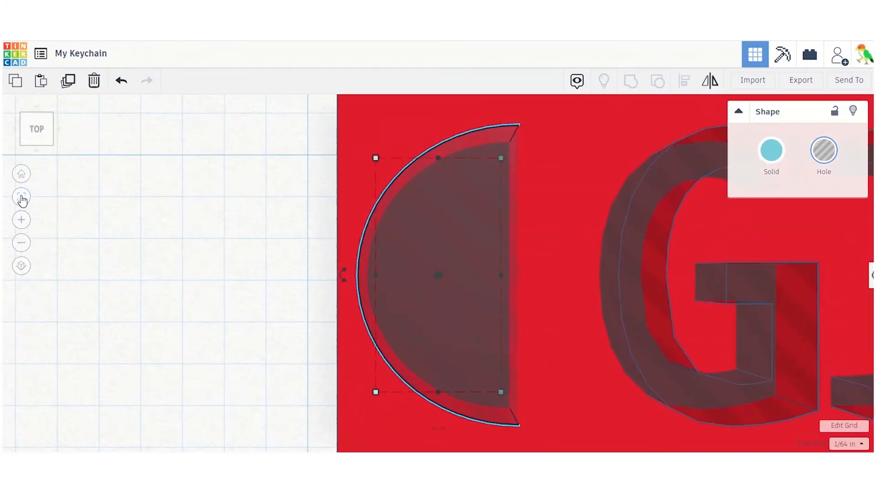
click(21, 179)
scroll(338, 277, up, 4)
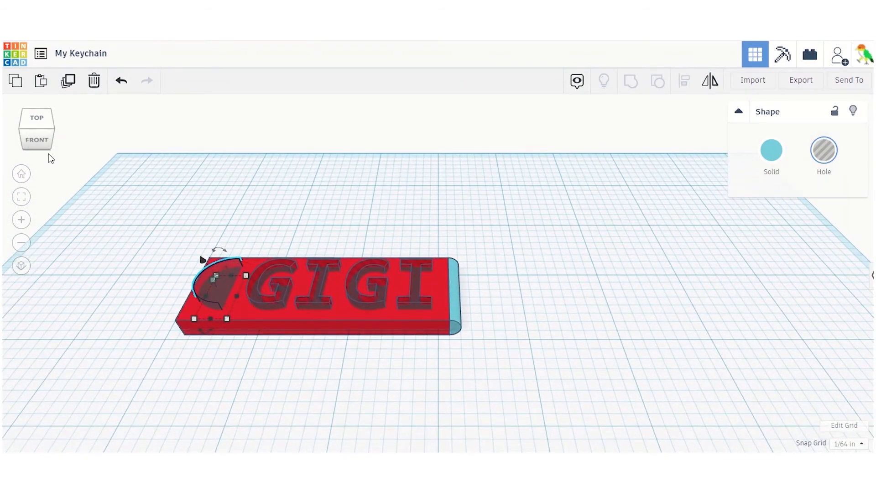
middle_drag(125, 286, 347, 327)
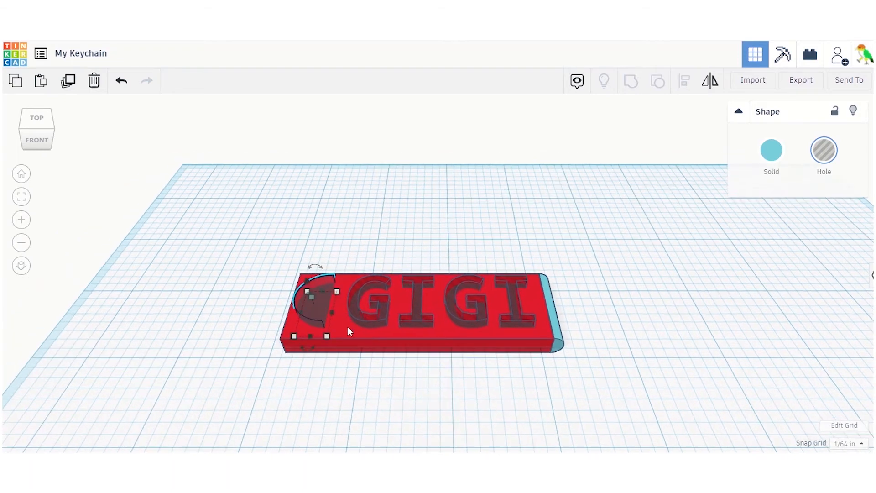
click(347, 327)
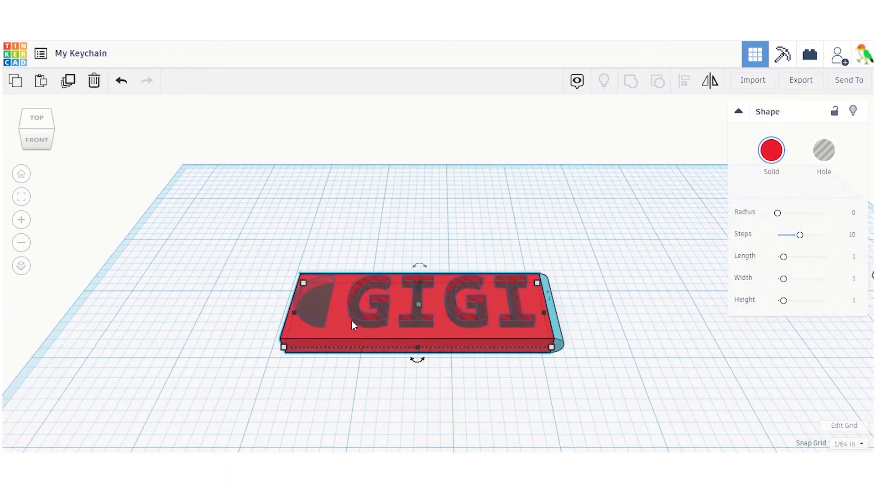
click(550, 324)
click(558, 333)
drag(259, 229, 582, 387)
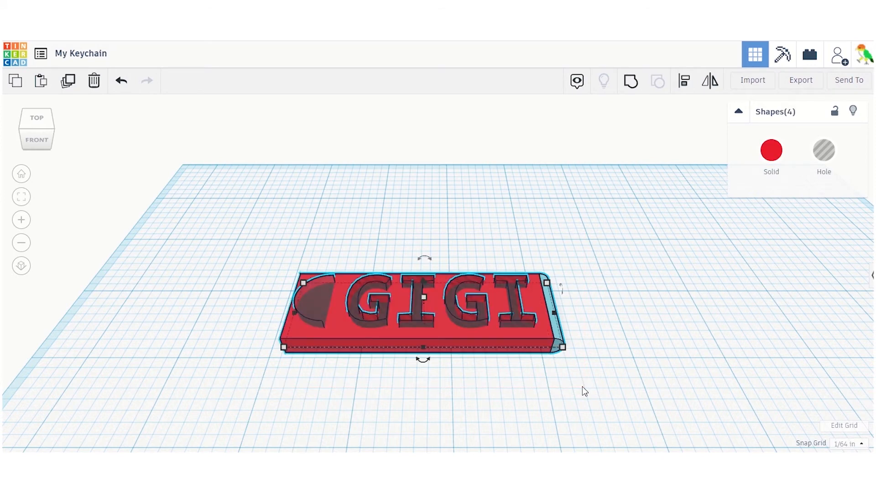
click(634, 81)
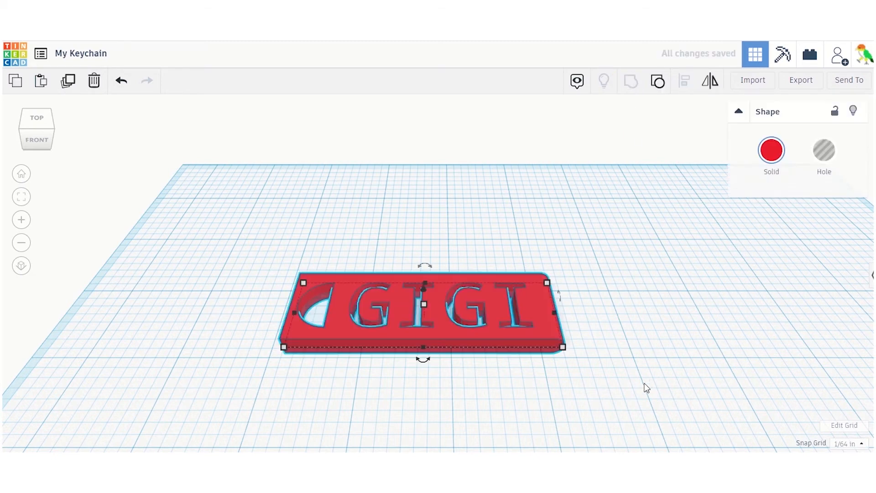
click(566, 397)
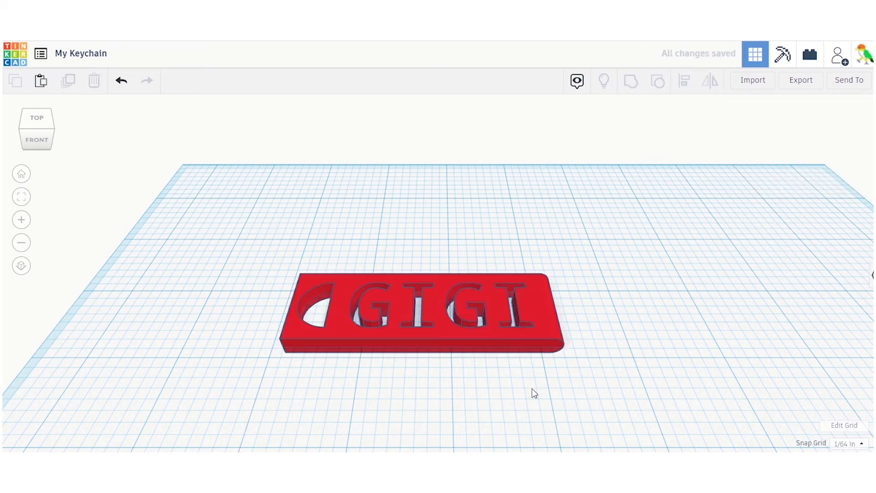
Inspect the grouped keychain from the front and the side, opening the group to check its half-round hole
click(492, 350)
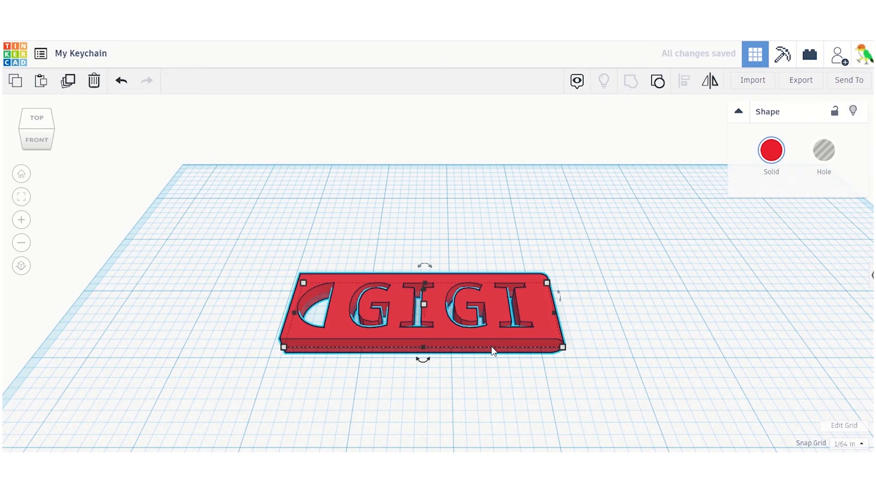
click(450, 396)
click(32, 142)
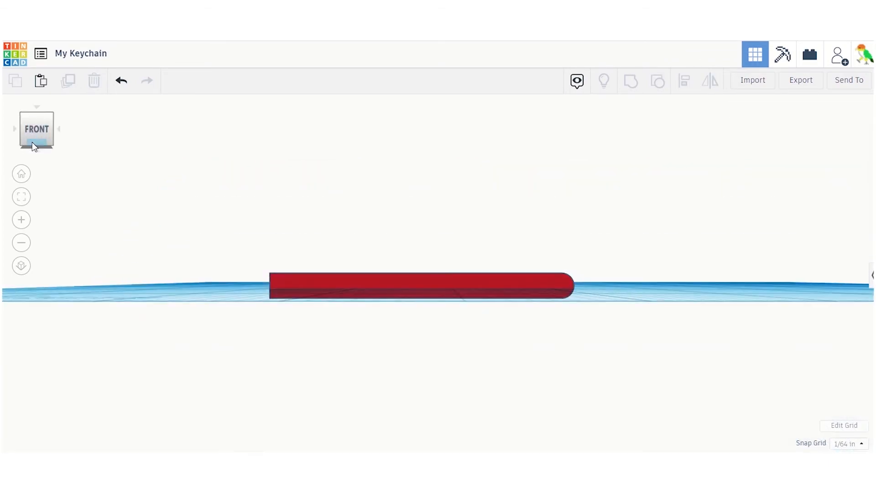
drag(35, 142, 56, 144)
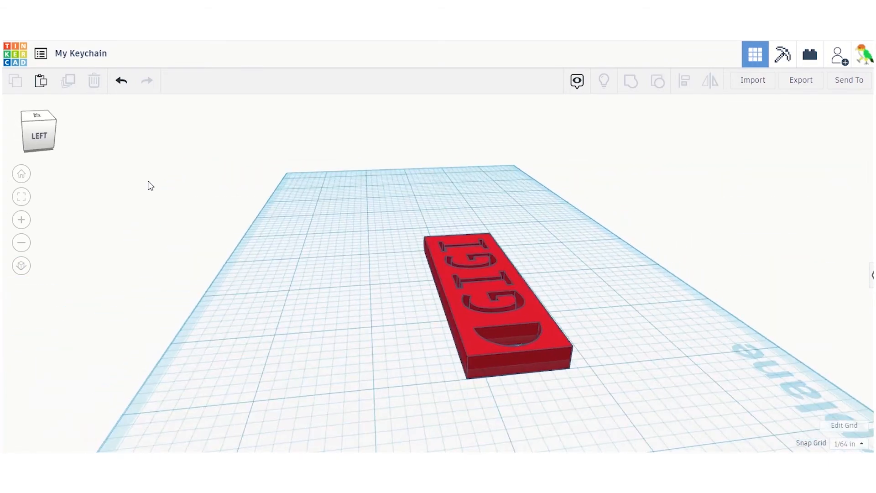
click(474, 320)
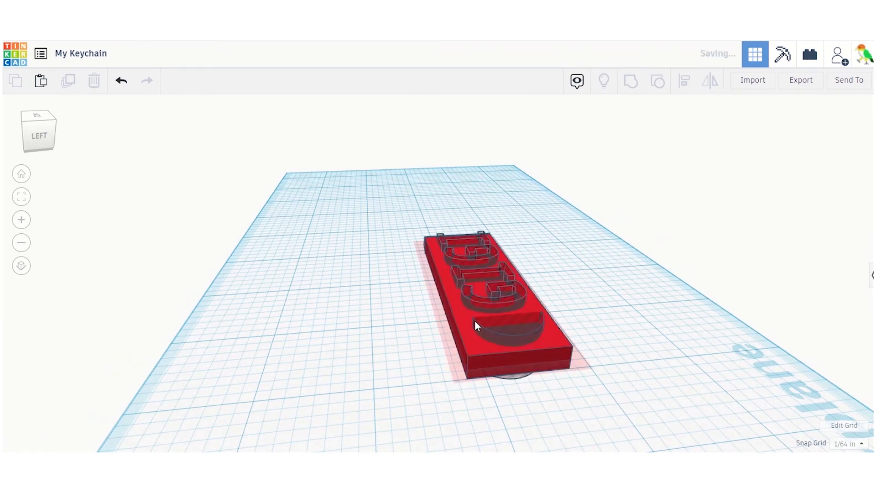
click(502, 330)
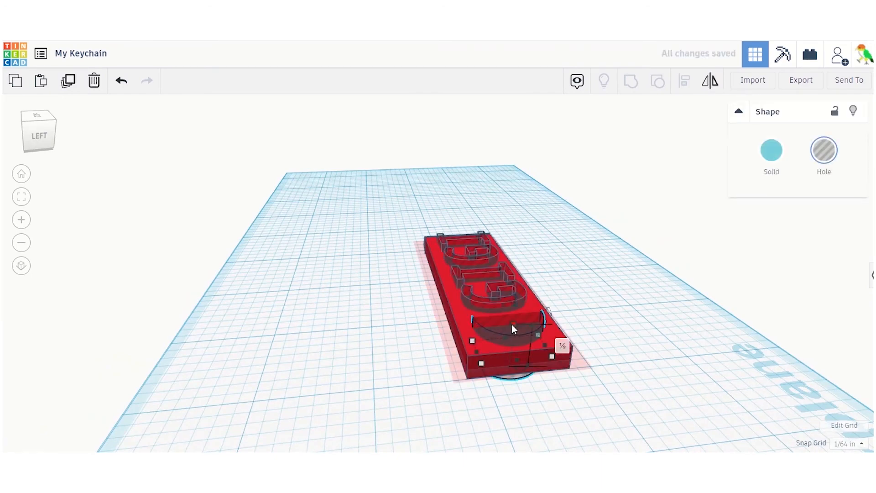
click(338, 366)
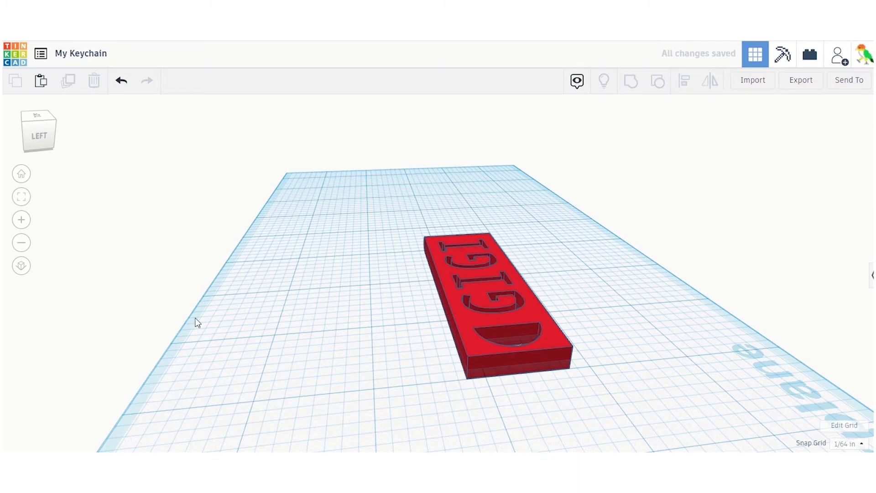
Place a ruler with its origin at the front corner of the keychain's half-round cutout end, viewed from above
click(38, 137)
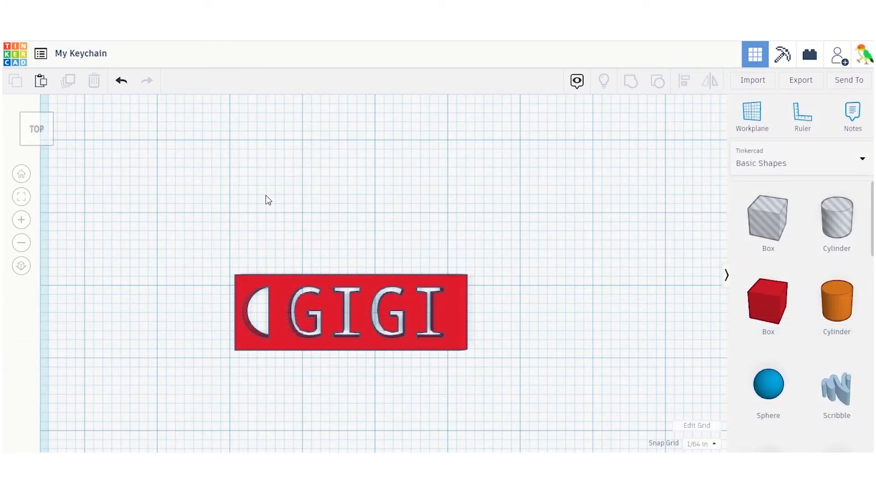
click(290, 288)
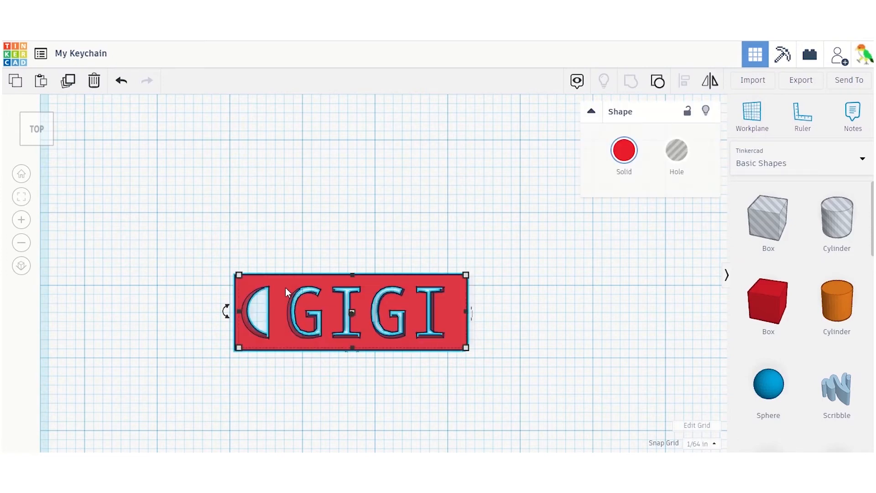
click(795, 127)
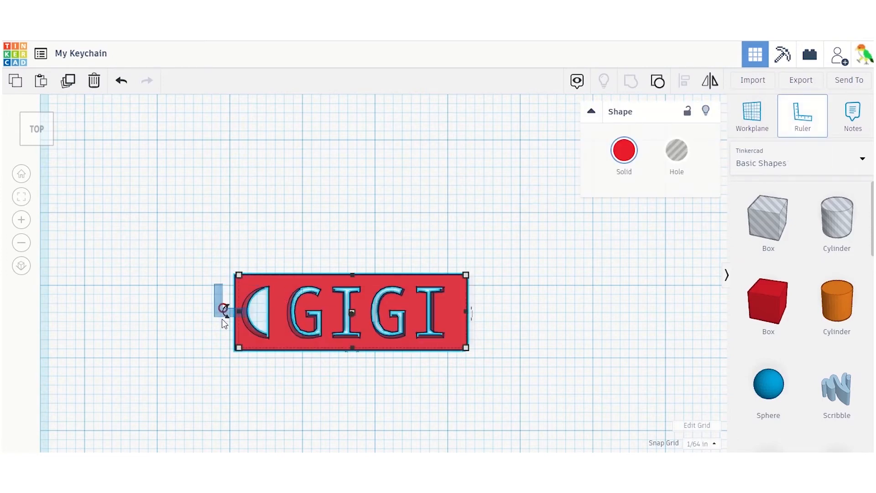
click(239, 348)
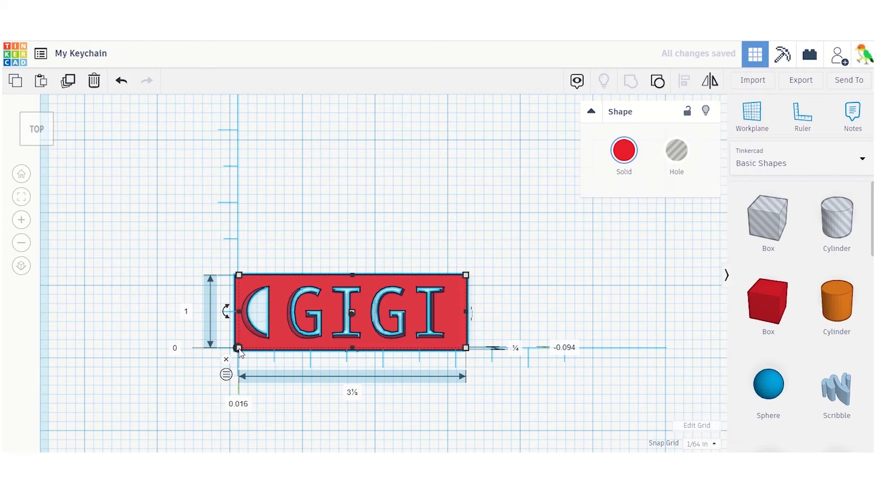
Try scaling the whole keychain down proportionally from one corner, and undo the resize
shift+drag(465, 277, 453, 291)
key(ctrl+z)
Review the 3D print services and export the selected keychain for 3D printing as an .STL file
click(802, 82)
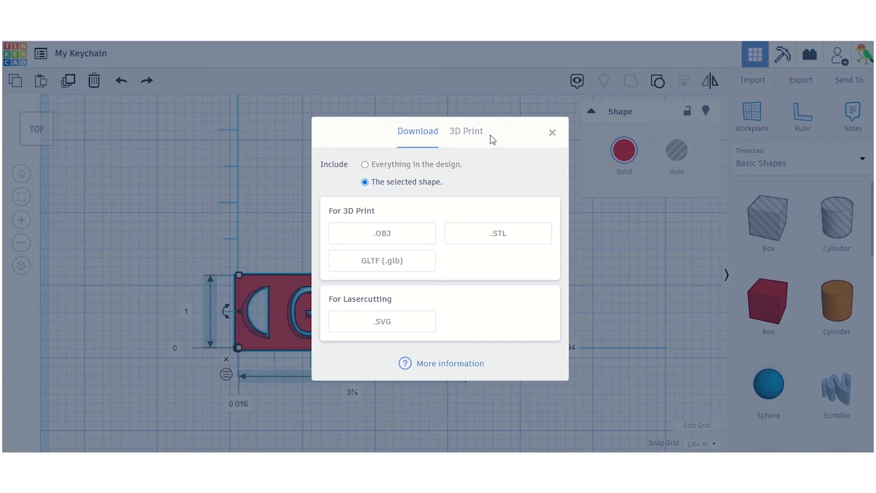
click(474, 136)
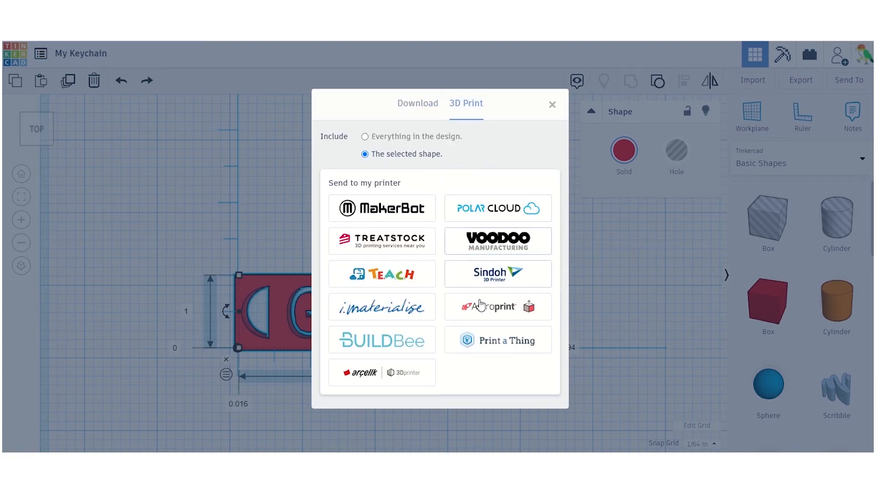
click(408, 105)
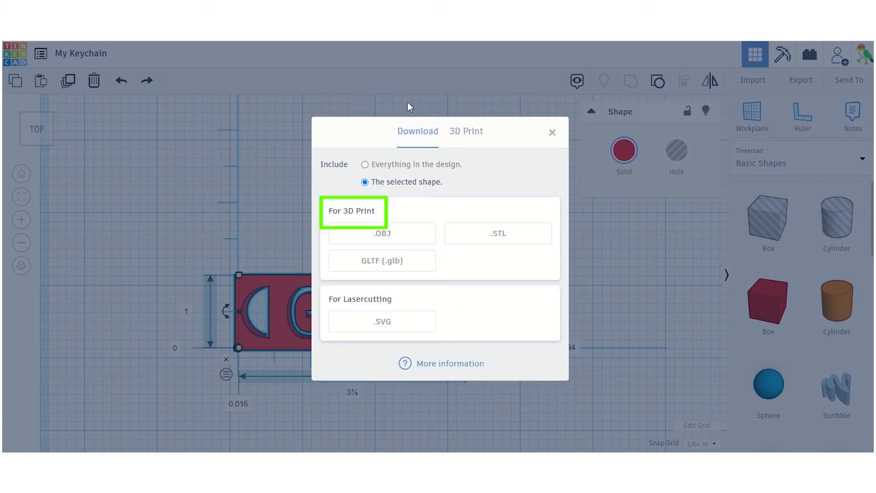
click(486, 244)
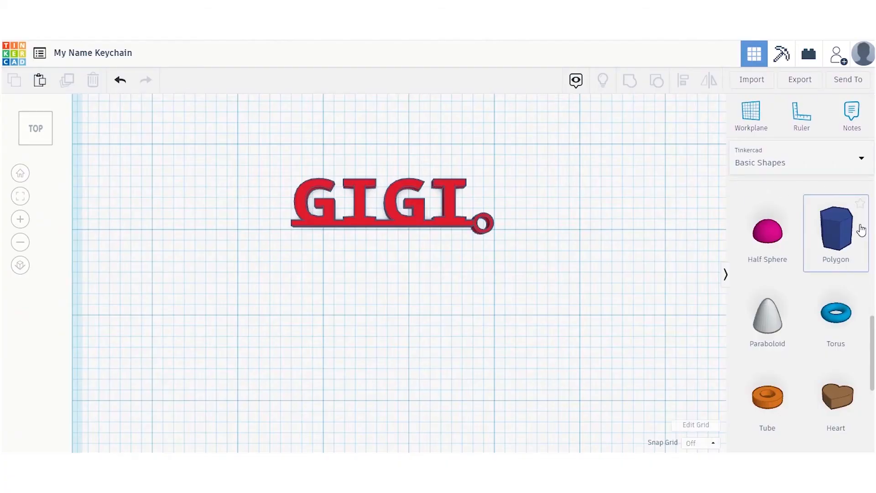
scroll(857, 233, up, 10)
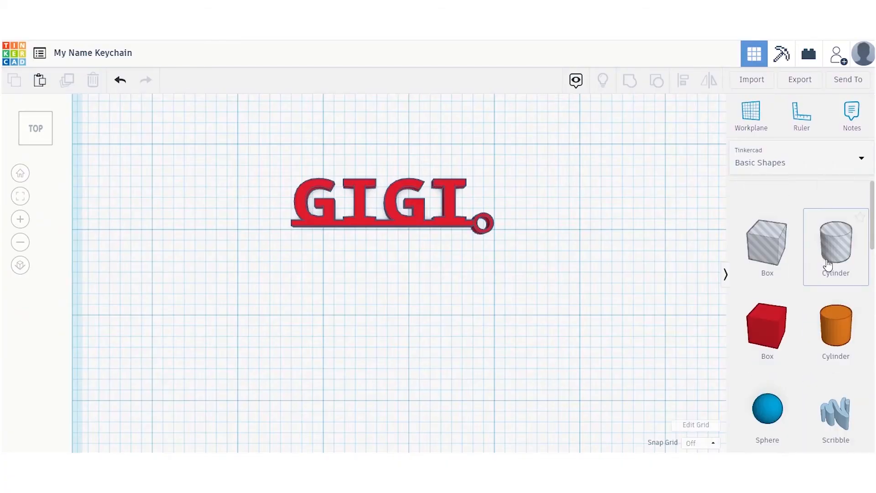
Place a solid red box on the workplane in front of the GIGI keychain and set its height to 0.125
scroll(828, 265, down, 1)
drag(768, 304, 370, 354)
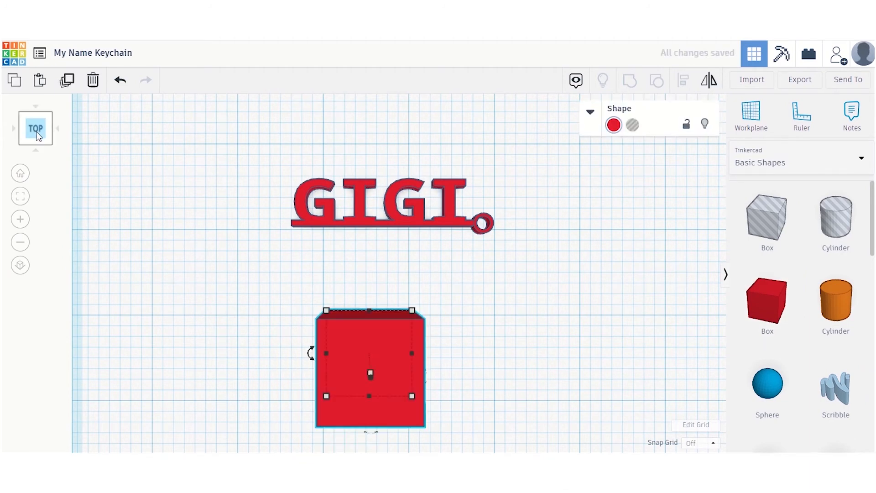
click(49, 128)
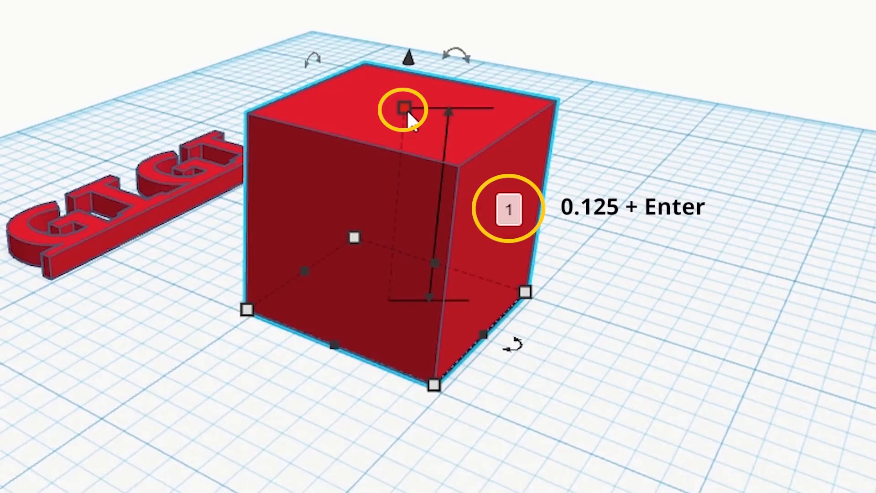
click(513, 215)
text(0)
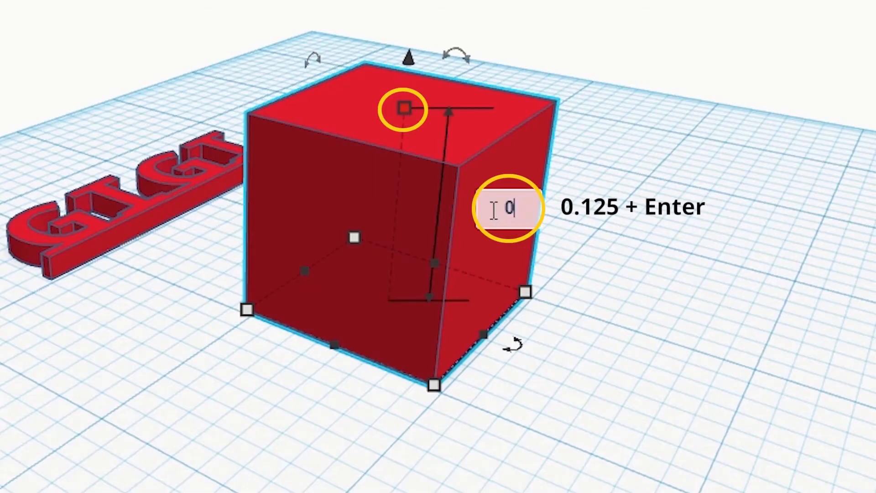
text(.12)
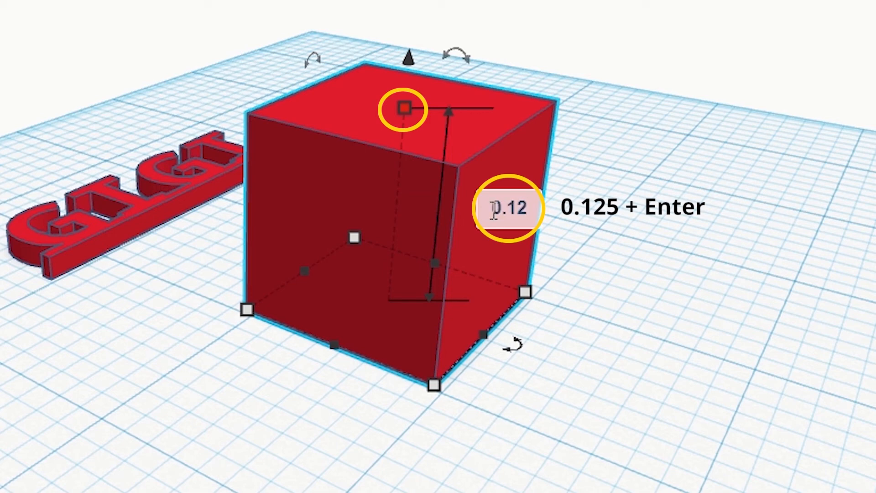
text(5)
key(Return)
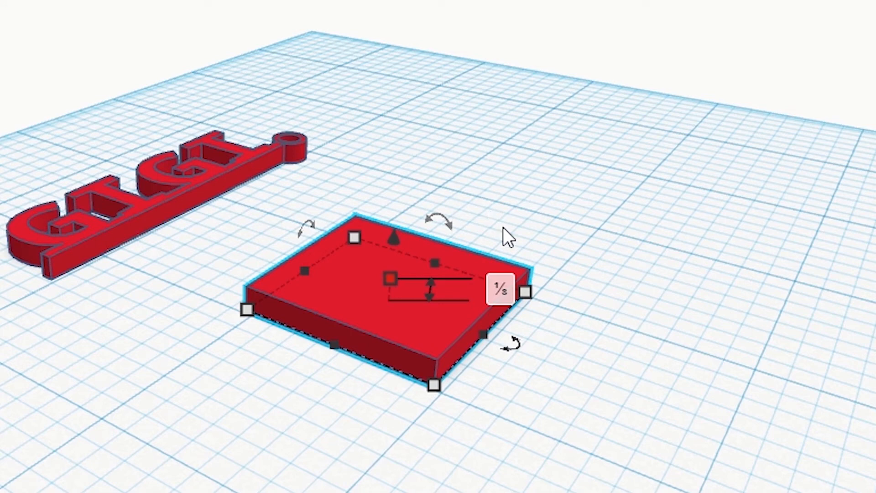
Set the flat box's width to 0.25 to make it a narrow bar
click(482, 335)
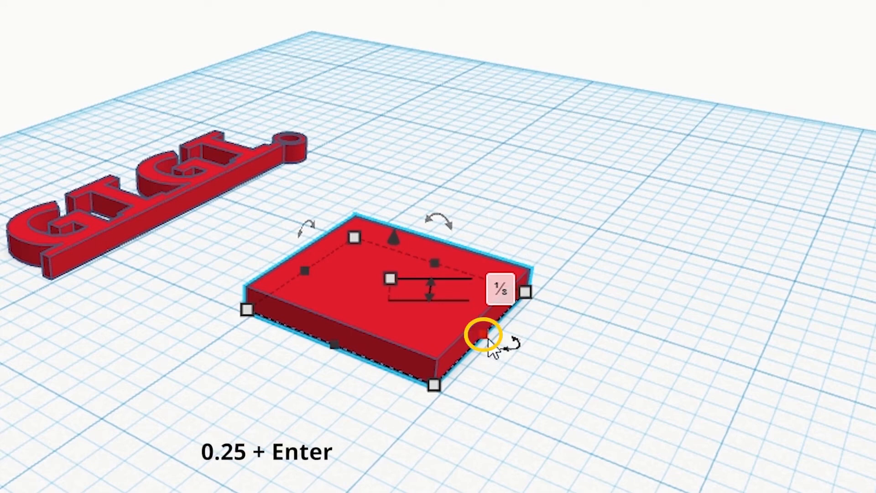
click(266, 412)
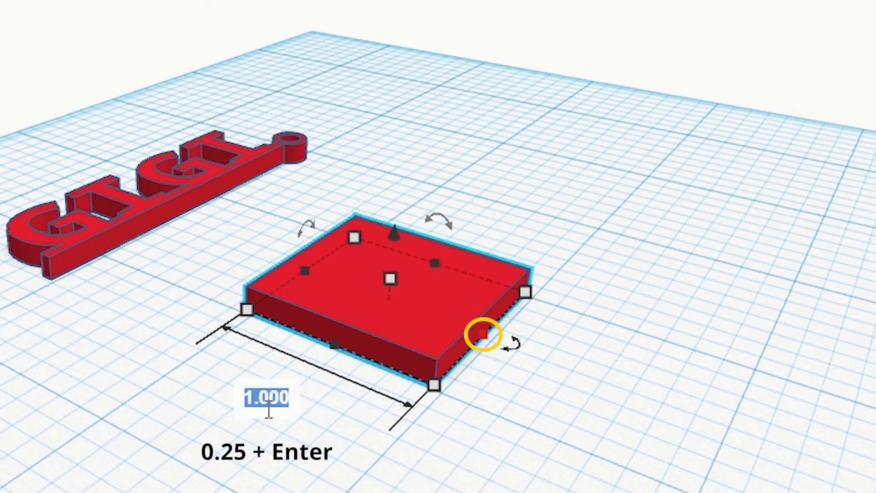
text(0.)
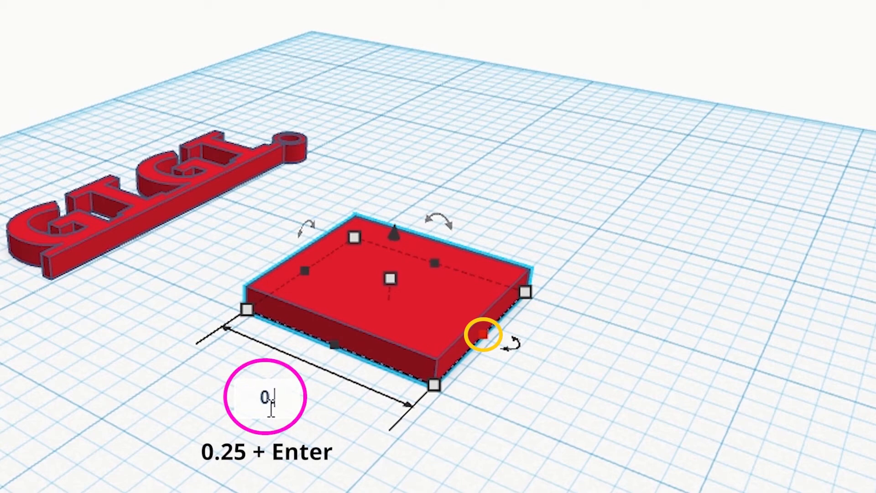
text(25)
key(Return)
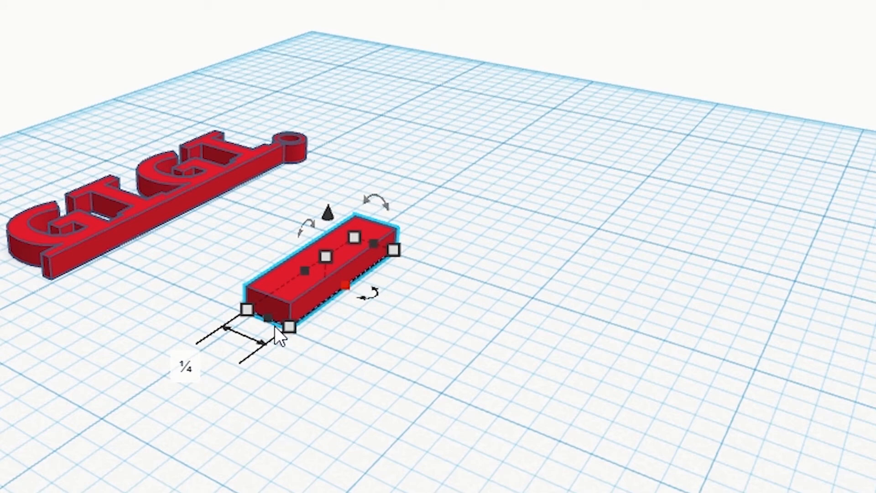
Set the narrow bar's length to 3.0
click(267, 315)
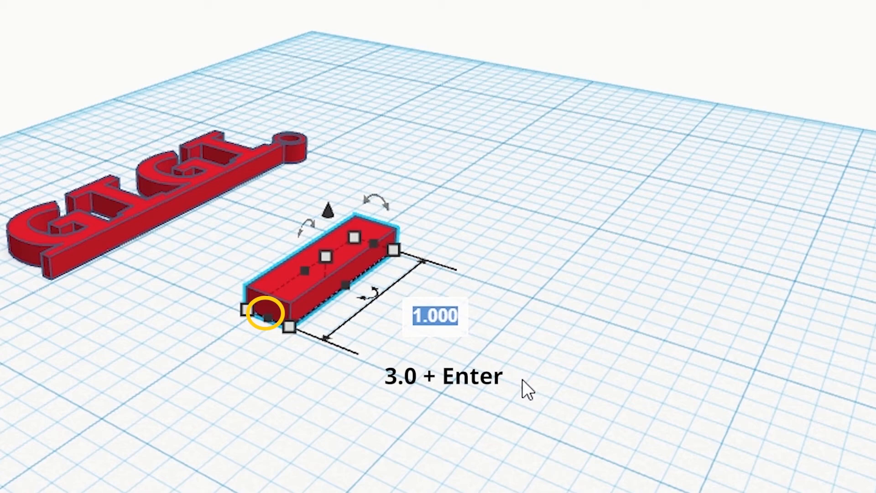
text(3.)
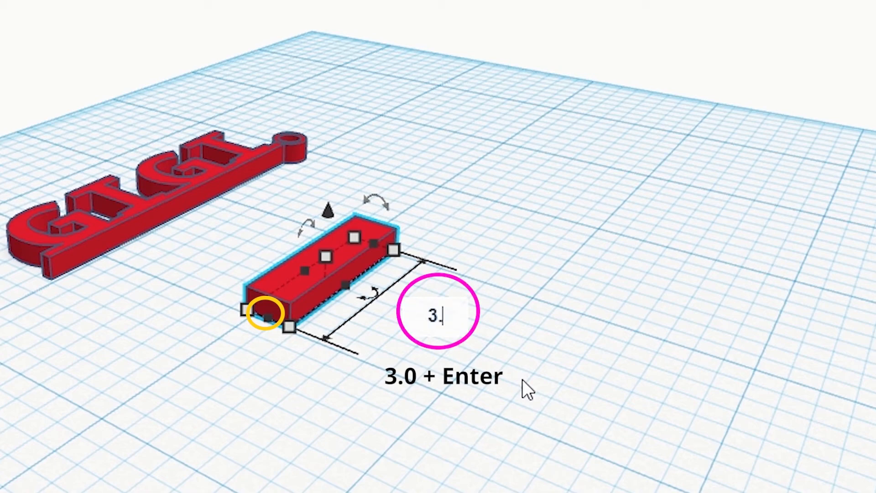
text(0)
key(Return)
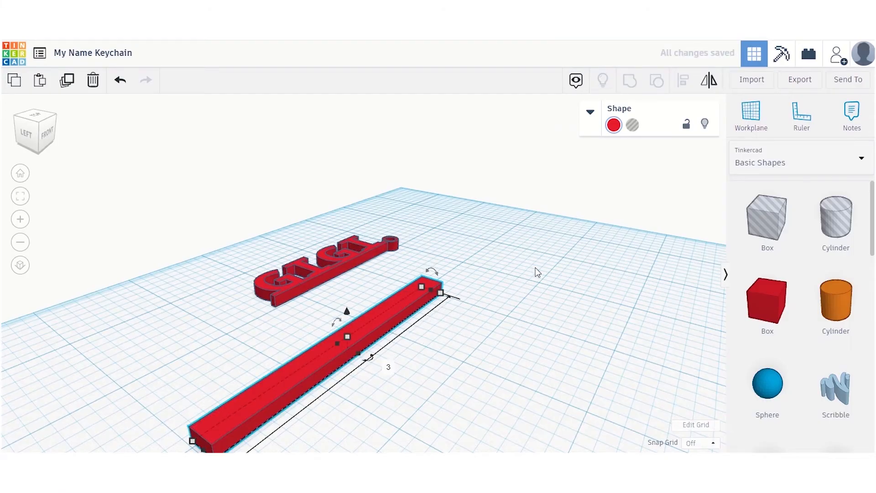
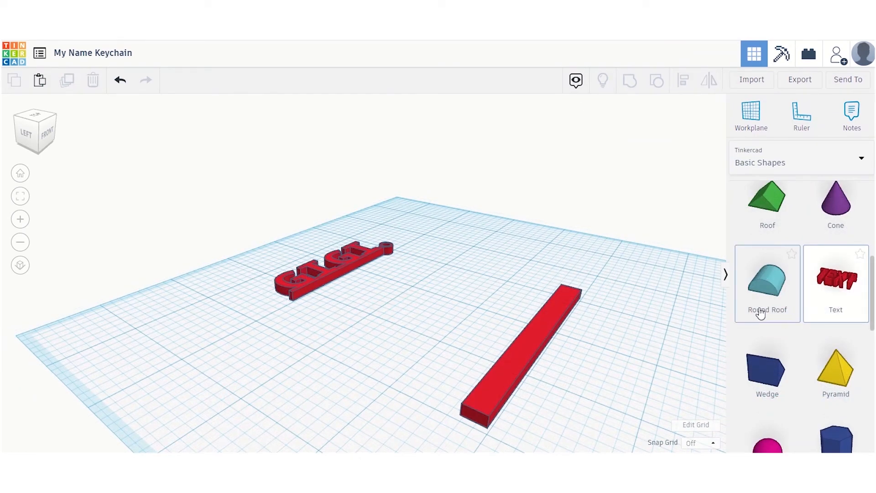
Add a Text shape alongside the long bar and set its overall length to 3.0
drag(821, 287, 470, 323)
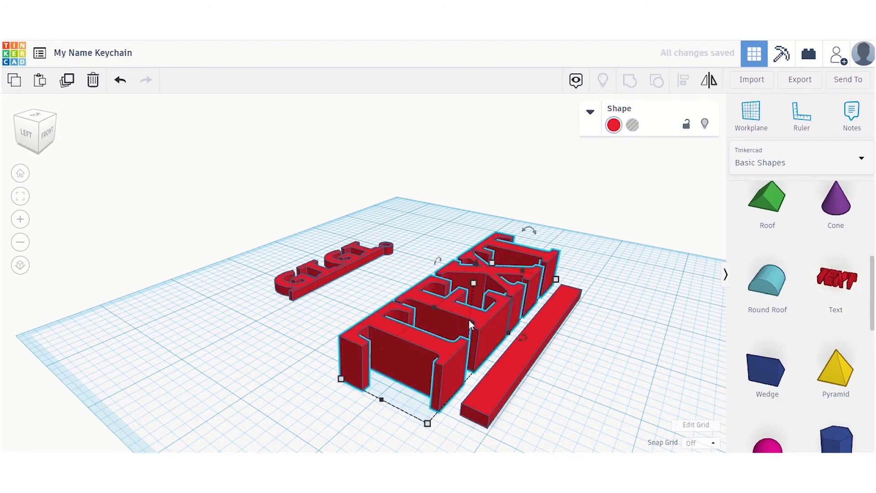
middle_drag(471, 311, 410, 269)
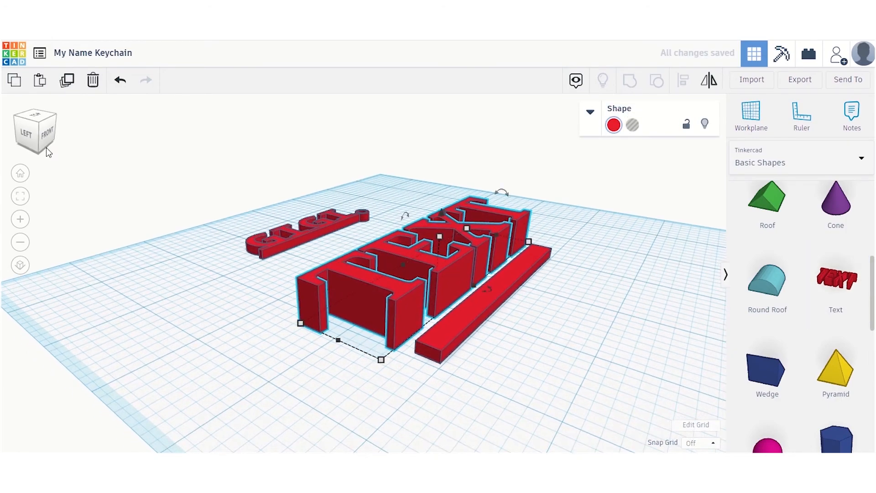
click(38, 137)
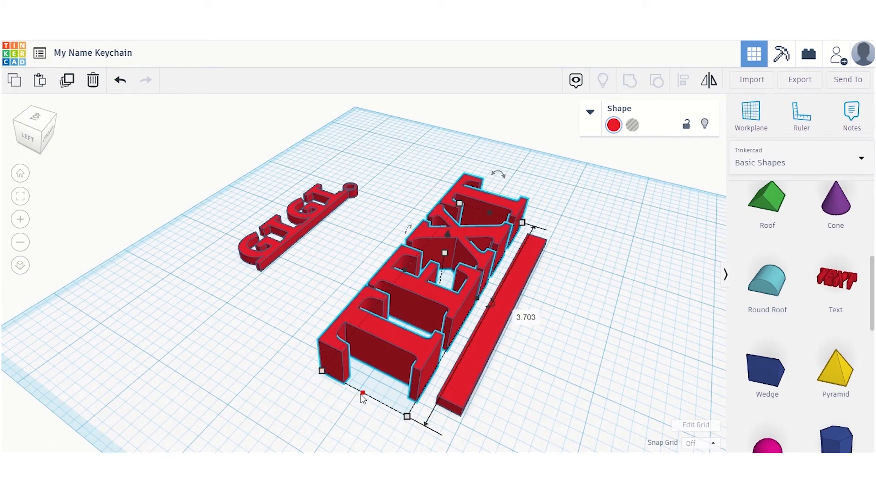
click(516, 313)
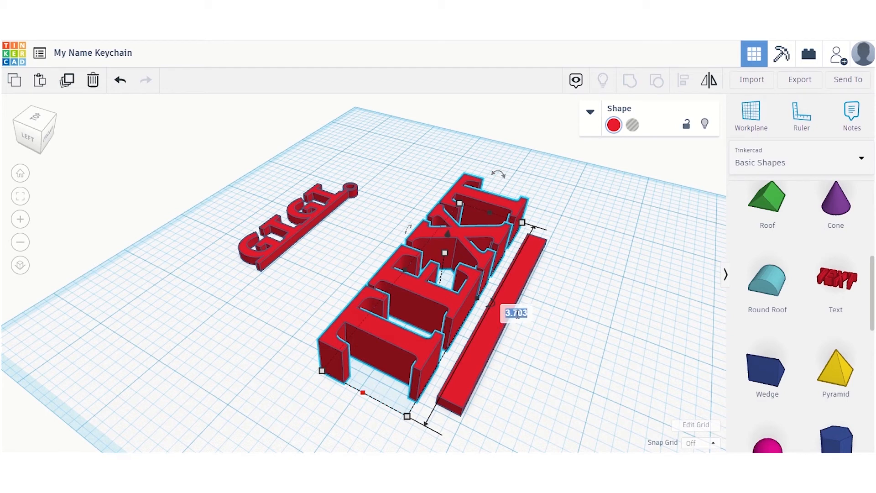
text(3.0)
key(Return)
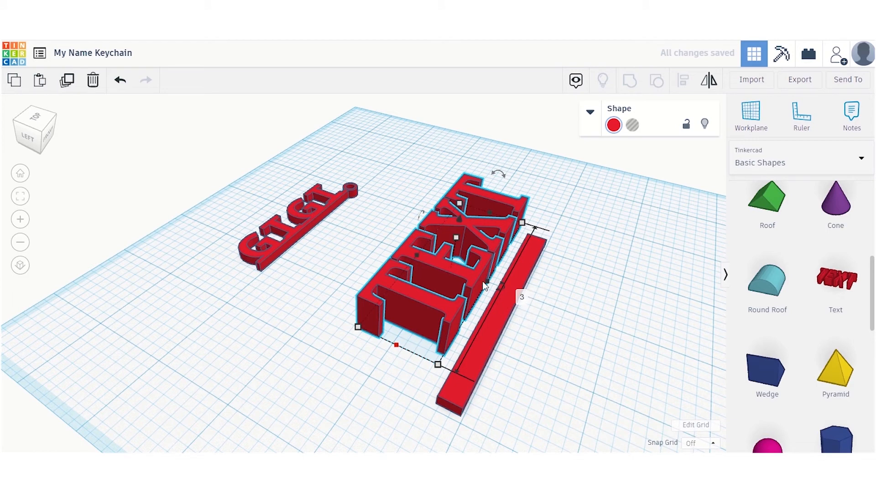
Set the Text shape's height to 0.125 to match the bar's thickness
key(ctrl+z)
click(506, 254)
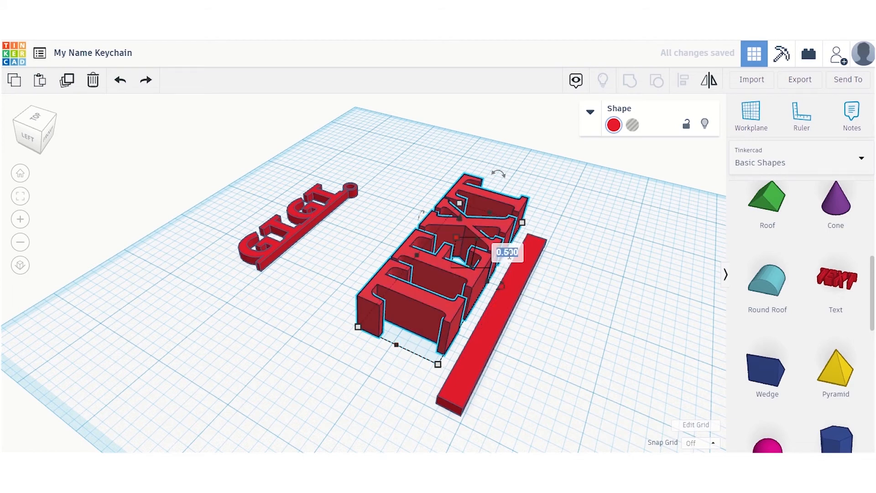
text(0.)
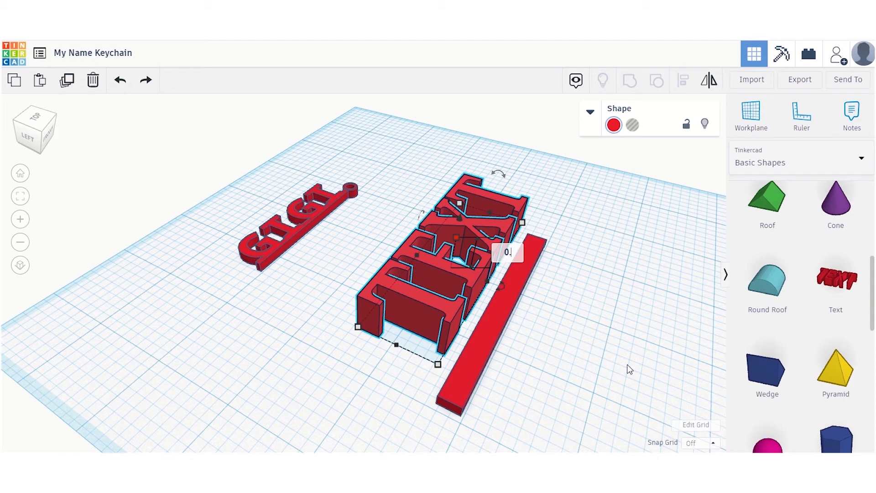
text(125)
key(Return)
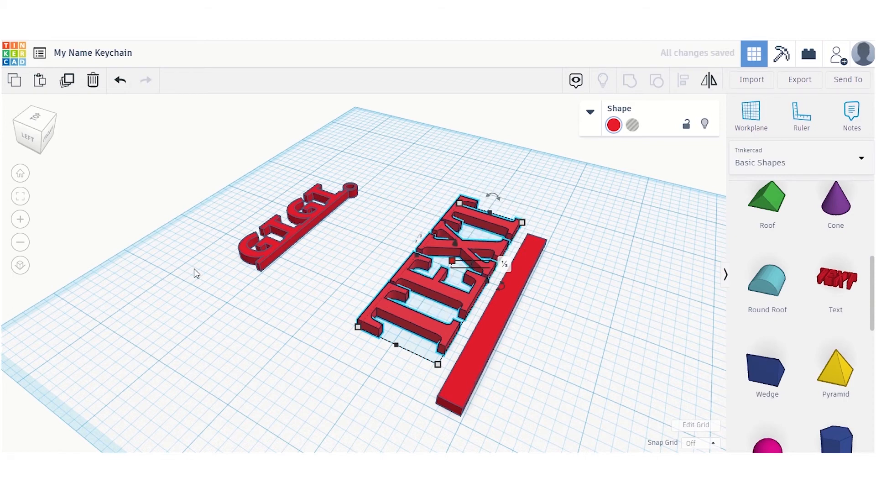
click(142, 272)
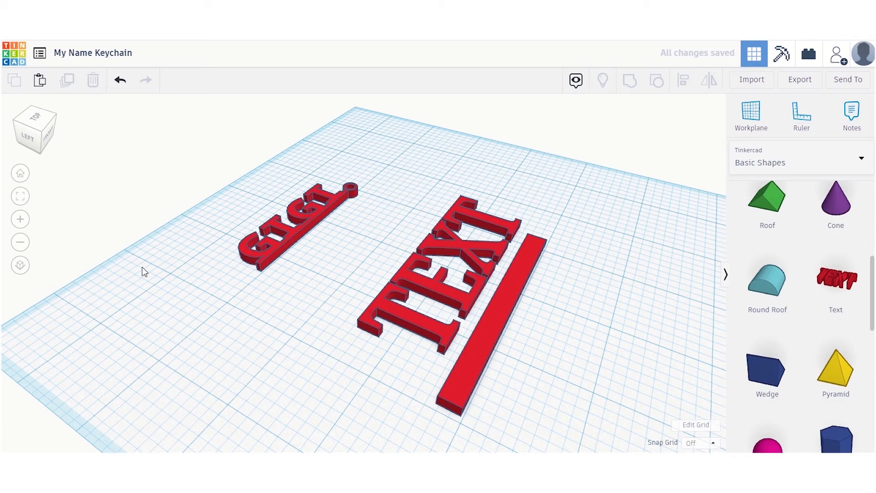
Select the text and the bar together and align their centers across their width
click(32, 144)
scroll(587, 208, up, 5)
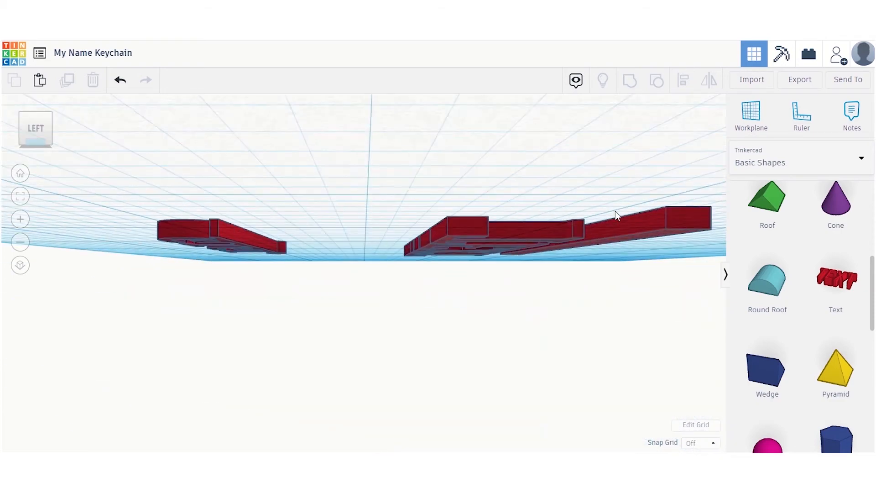
middle_drag(590, 214, 579, 225)
right_drag(580, 225, 365, 323)
click(389, 350)
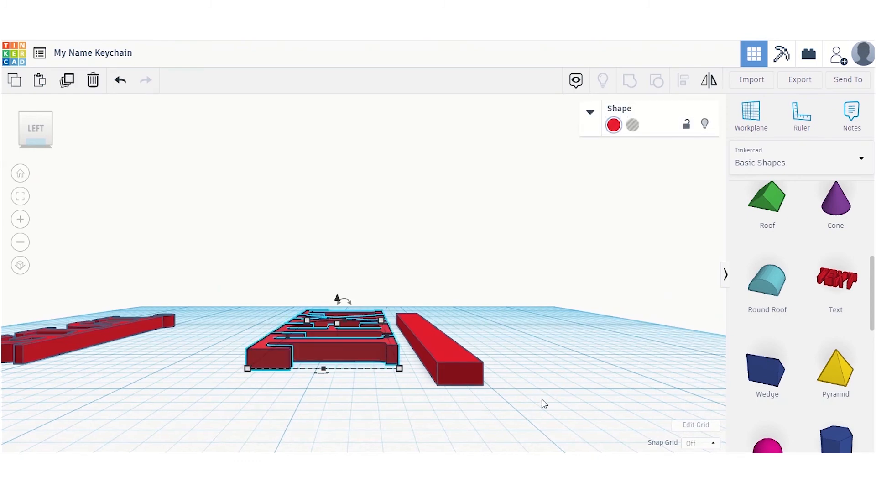
drag(542, 408, 225, 267)
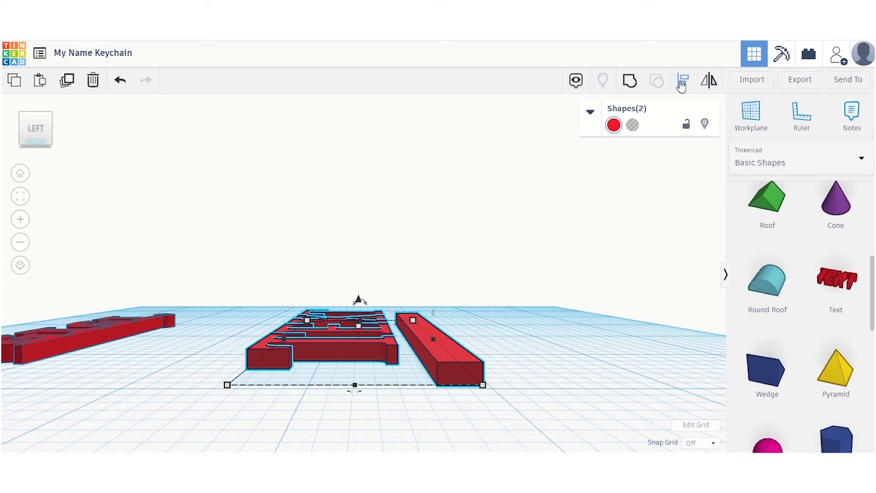
click(681, 84)
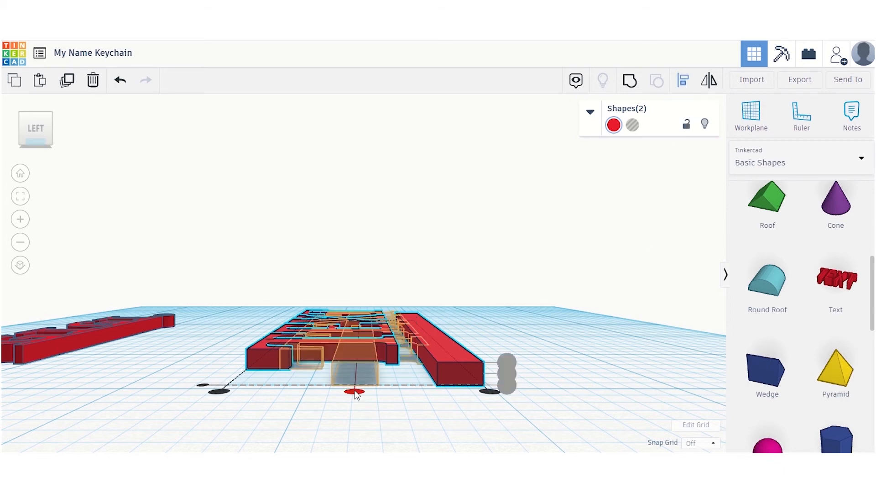
click(355, 391)
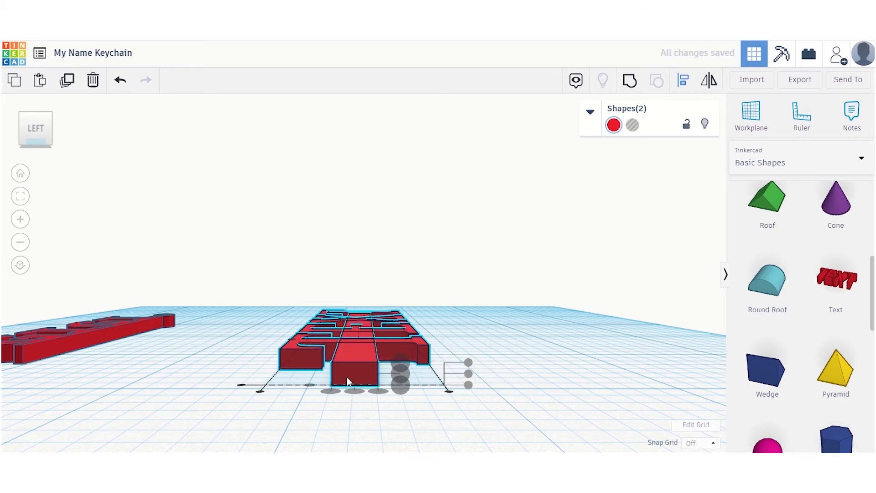
Align the centers of the text and the bar along their length, and clear the selection
drag(33, 141, 39, 145)
click(38, 145)
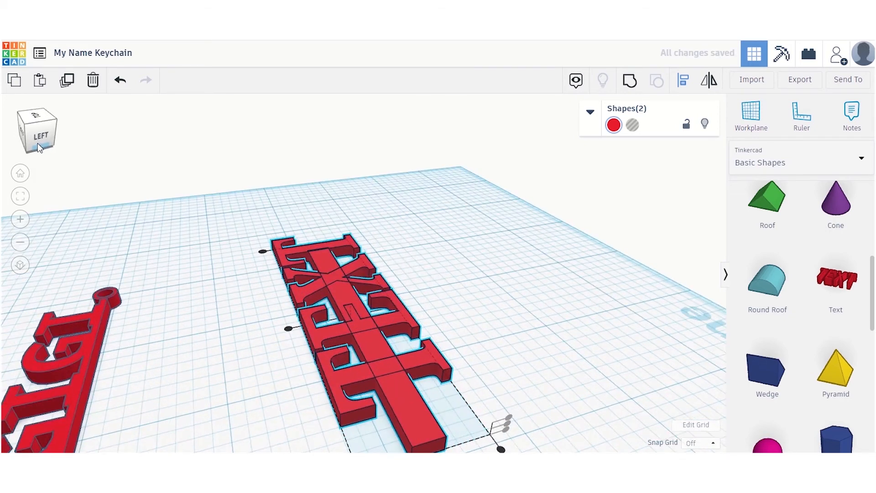
click(288, 328)
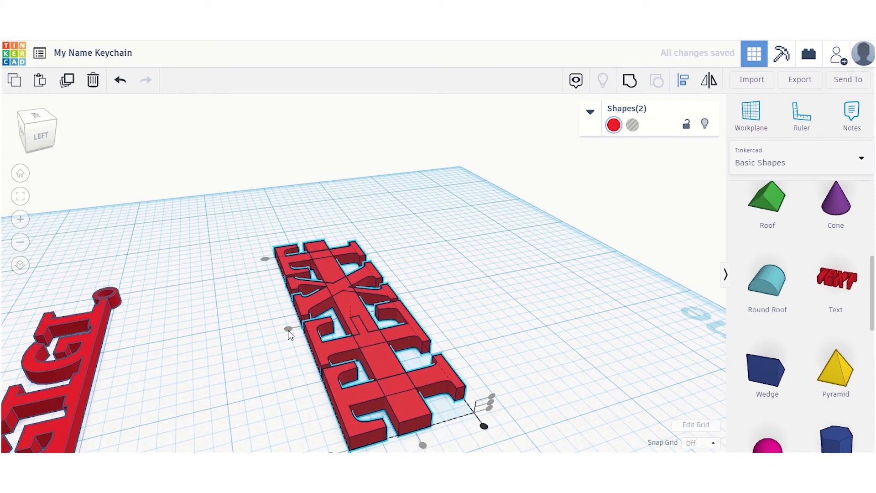
scroll(290, 334, down, 3)
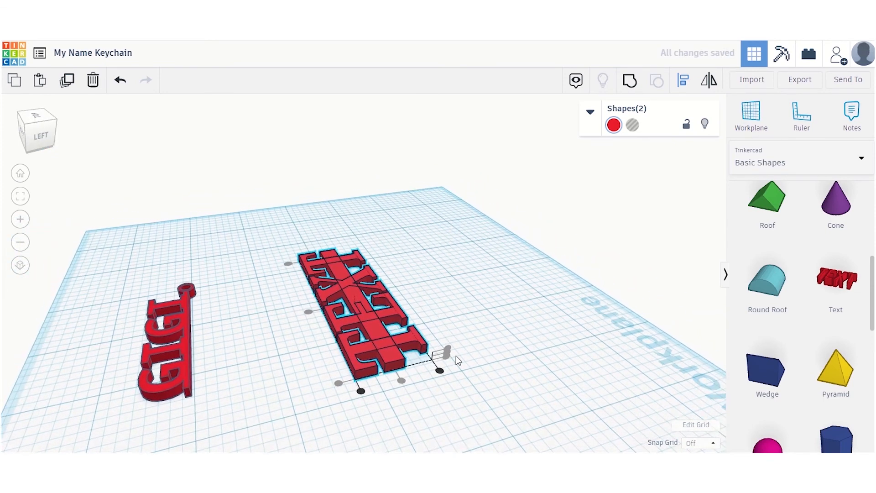
click(469, 378)
Move the bar sideways to the base of the letters so it slightly overlaps their feet
click(392, 357)
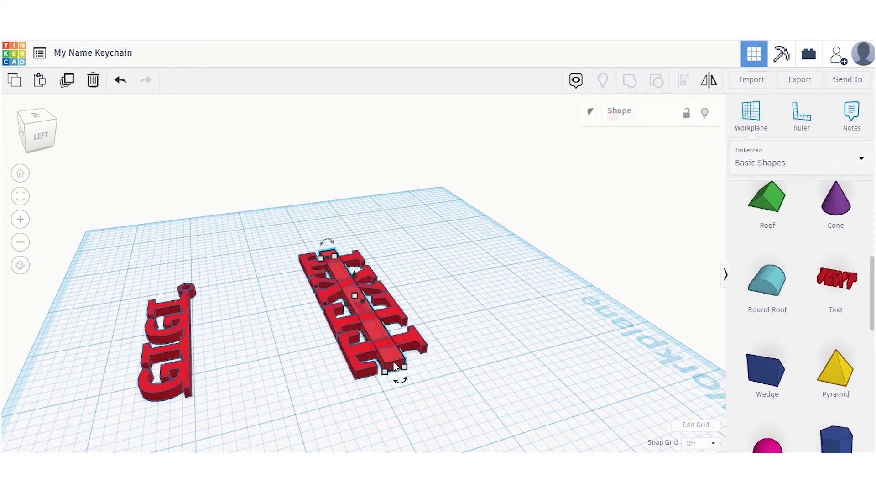
drag(389, 358, 429, 344)
click(489, 336)
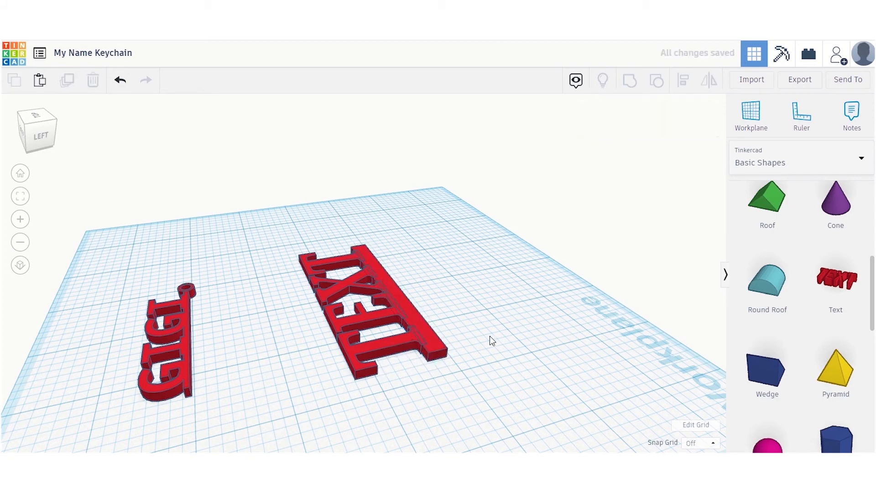
Change the wording of the text shape above the bar to MYNAME
mouse_move(45, 135)
mouse_down()
mouse_move(38, 146)
mouse_move(36, 131)
mouse_up()
scroll(373, 319, up, 5)
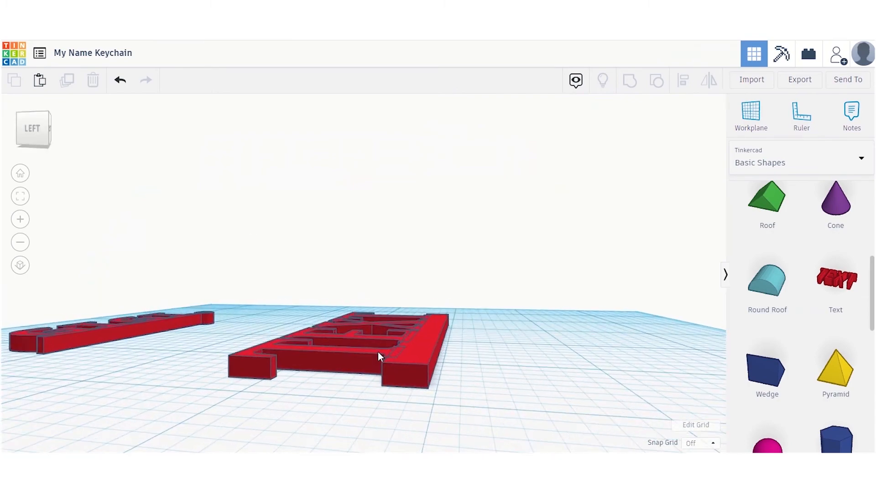
right_drag(417, 342, 384, 367)
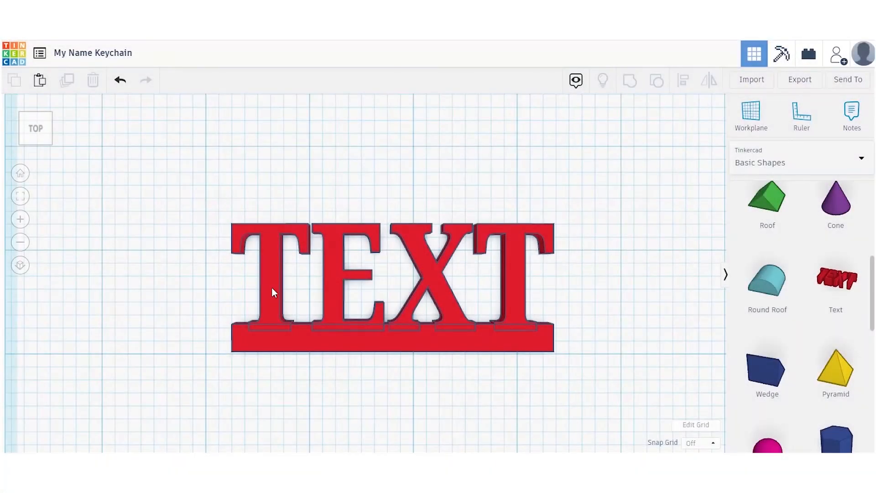
click(271, 292)
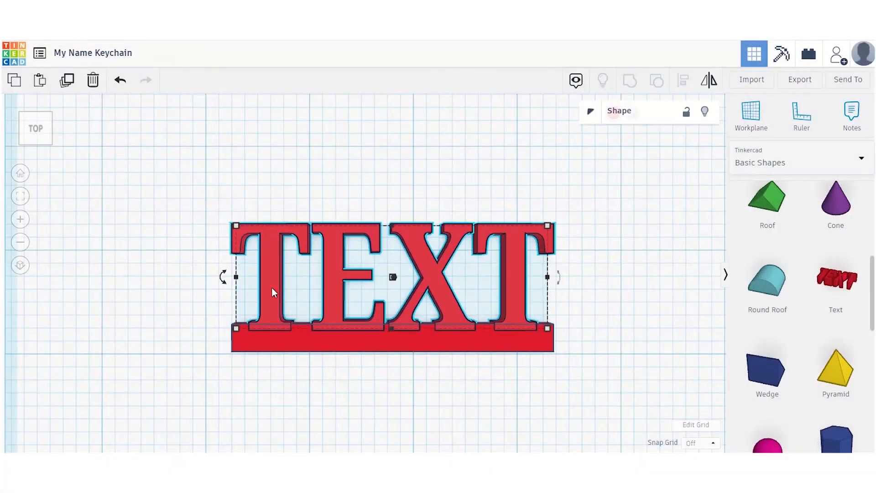
click(590, 112)
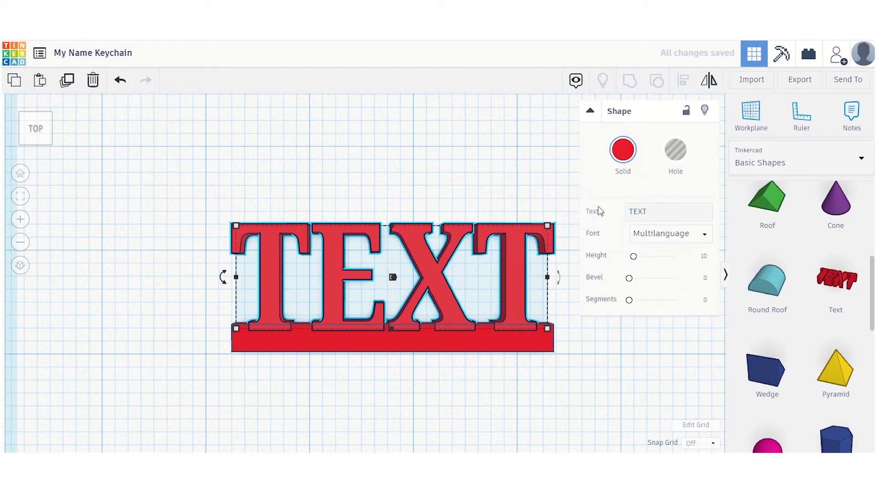
key(m)
click(635, 210)
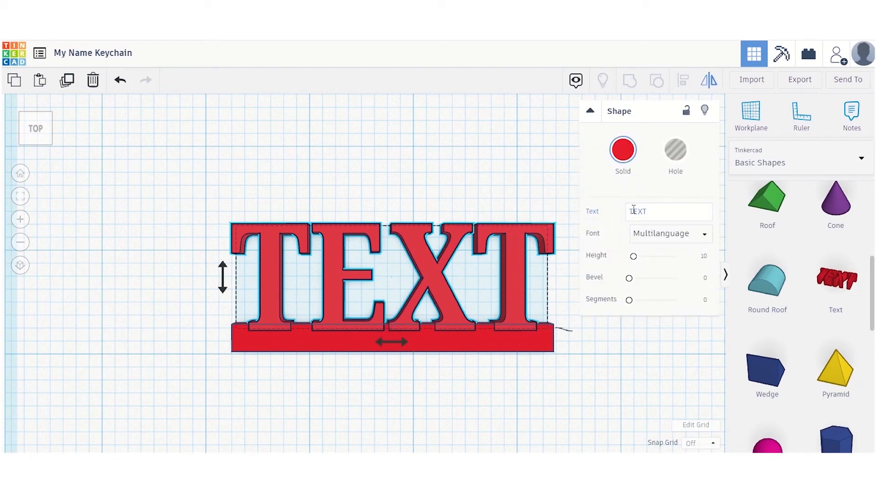
double_click(636, 210)
text(MYNAME)
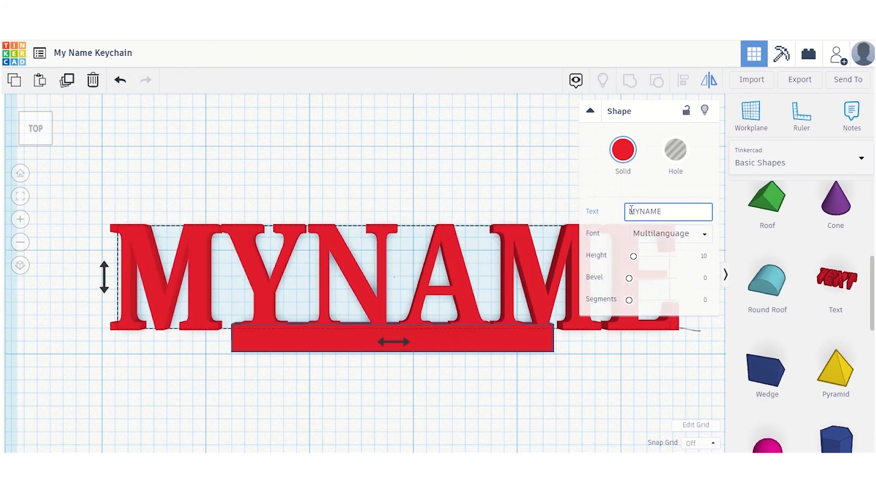
Set the MYNAME text's font to Sans and its bevel to 0.73, and clear the selection
click(667, 233)
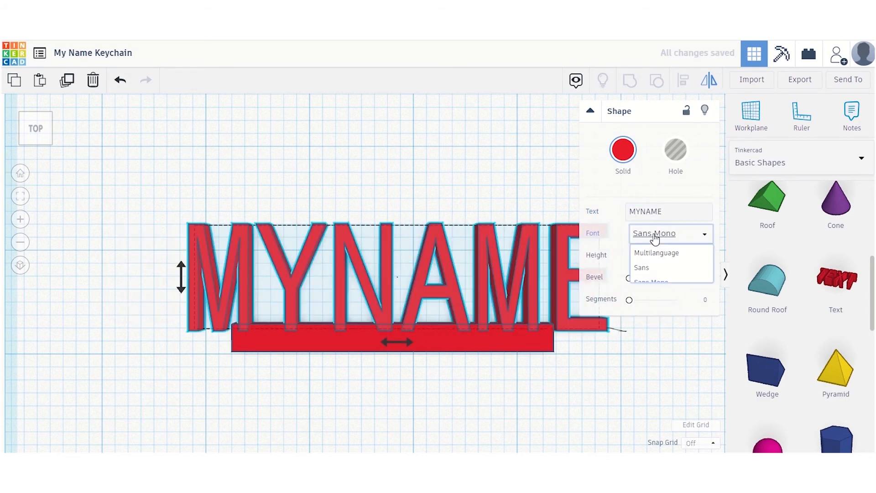
click(654, 269)
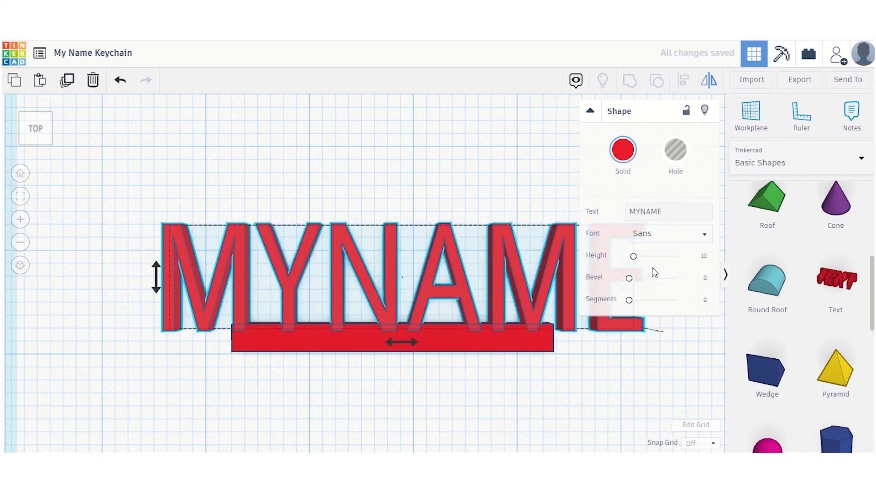
drag(630, 278, 642, 279)
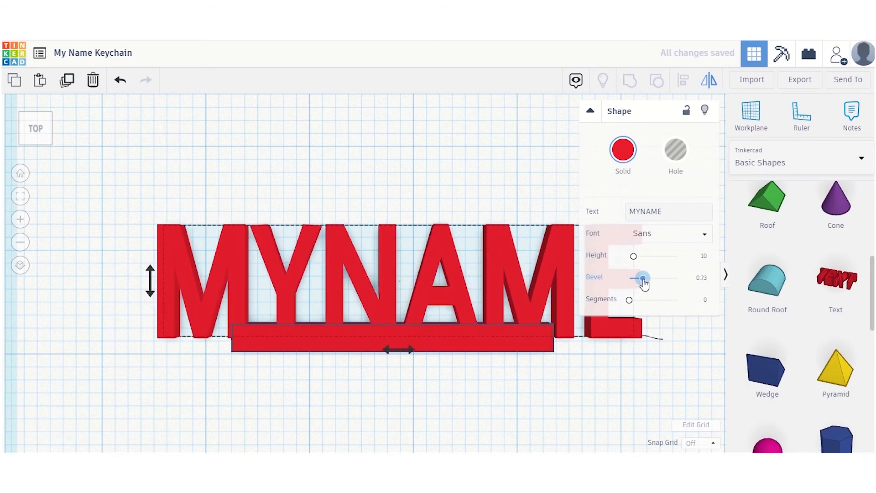
click(590, 113)
click(460, 178)
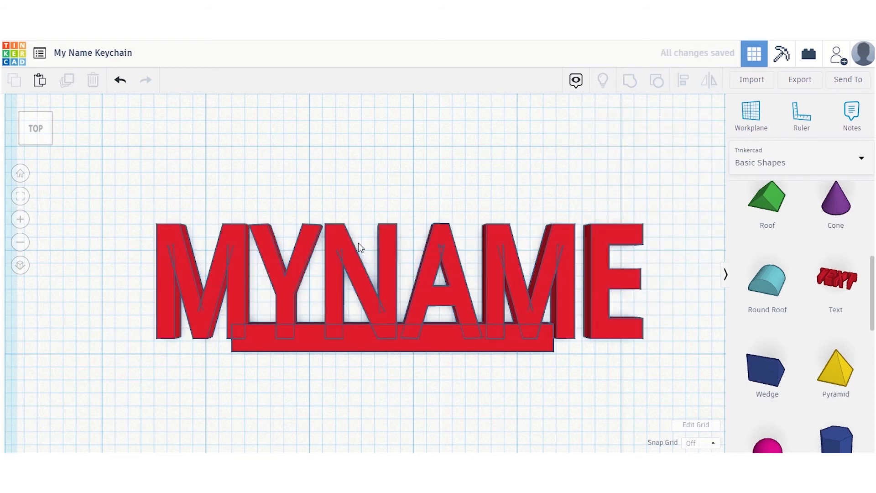
Set the overall length of the MYNAME text to 3.0 to match the bar
click(163, 261)
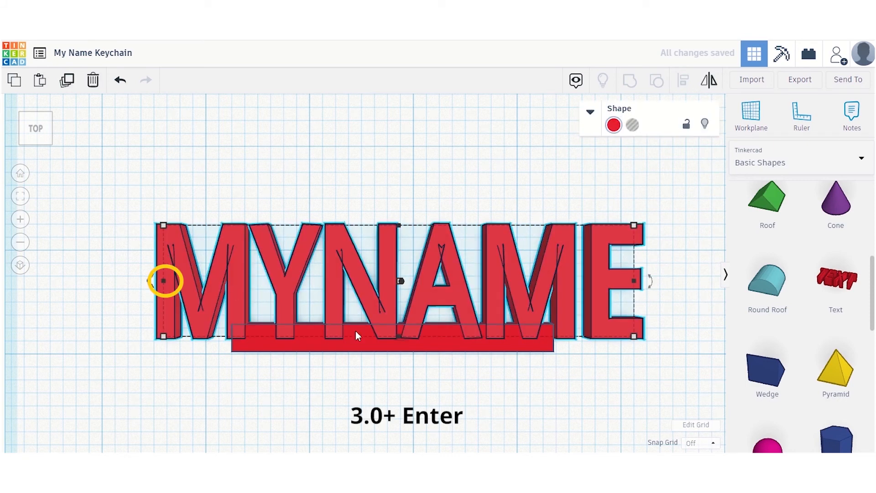
mouse_move(164, 280)
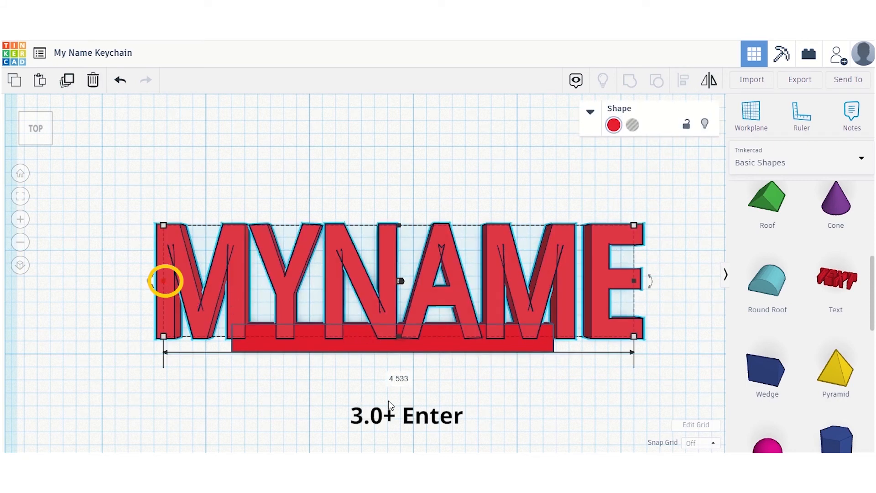
click(402, 381)
text(3.0)
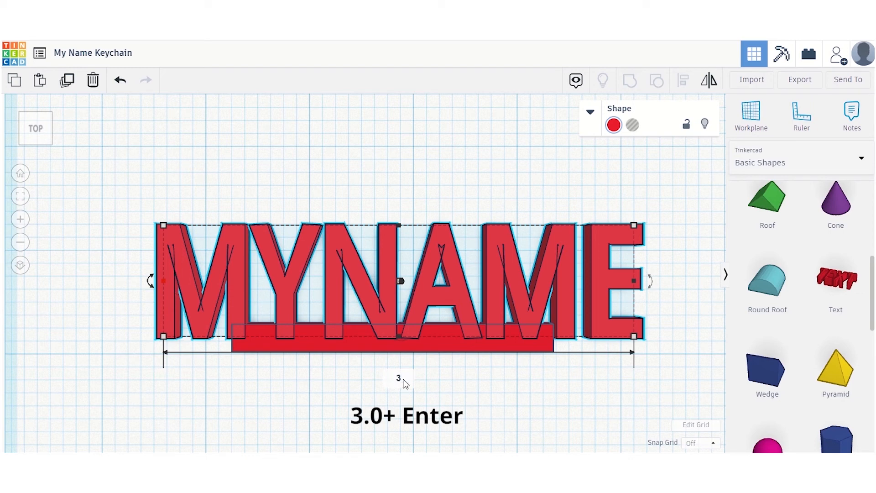
key(Return)
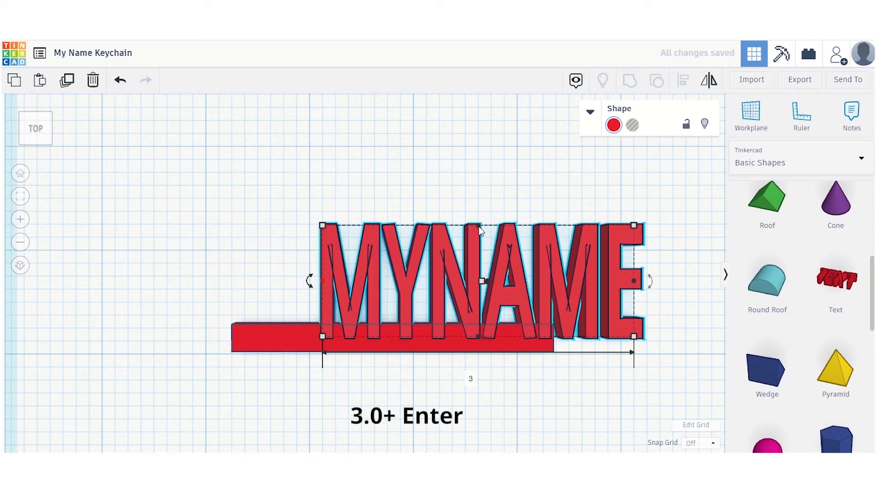
Set the MYNAME text's size from letter feet to letter tops to 0.5, and clear the selection
drag(477, 225, 479, 265)
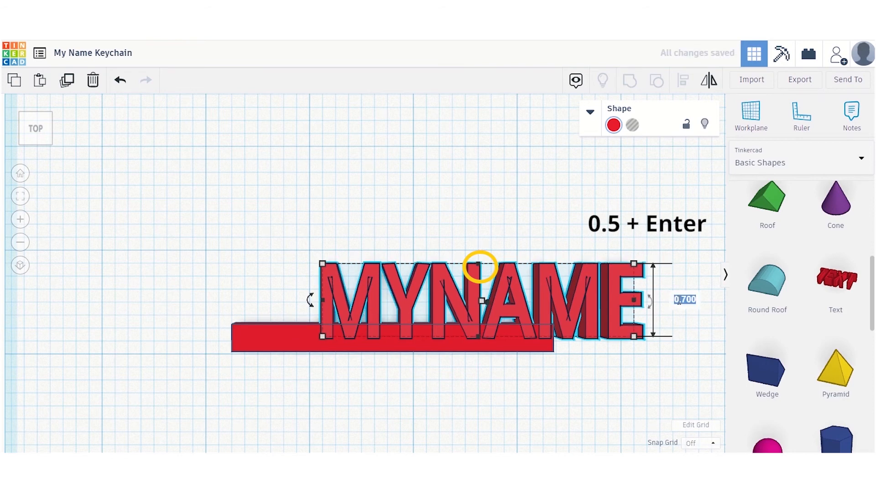
text(0.5)
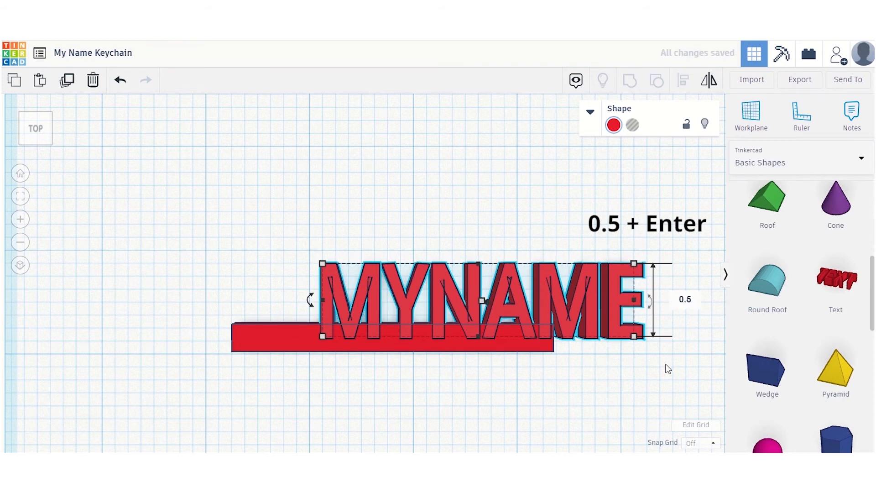
key(Return)
click(561, 381)
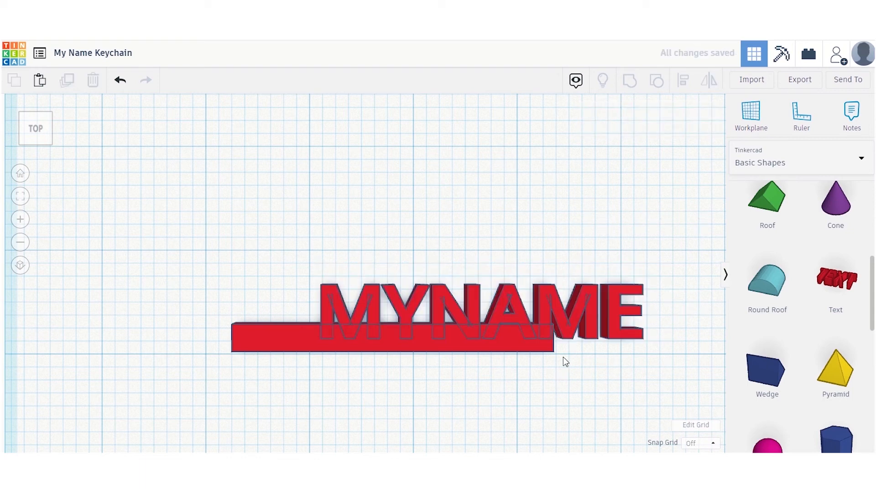
Move the MYNAME text over the bar so its feet slightly overlap it, and align both centers along their length
drag(587, 324, 499, 316)
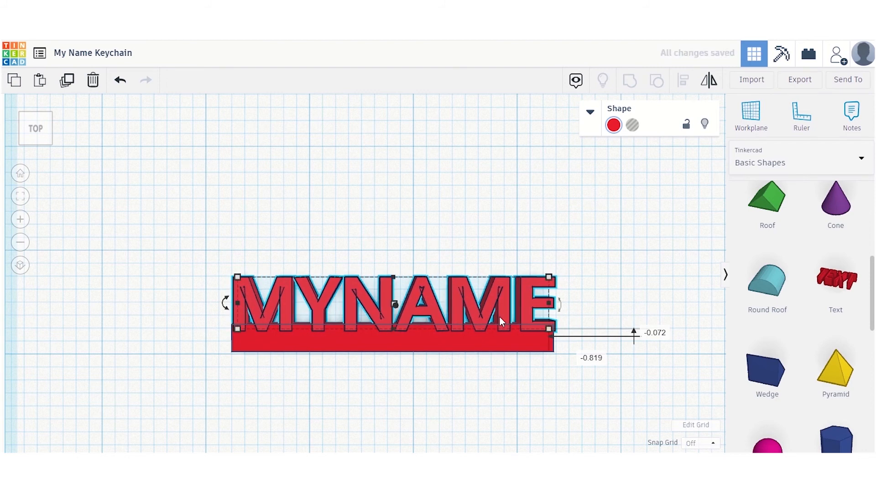
drag(619, 395, 184, 239)
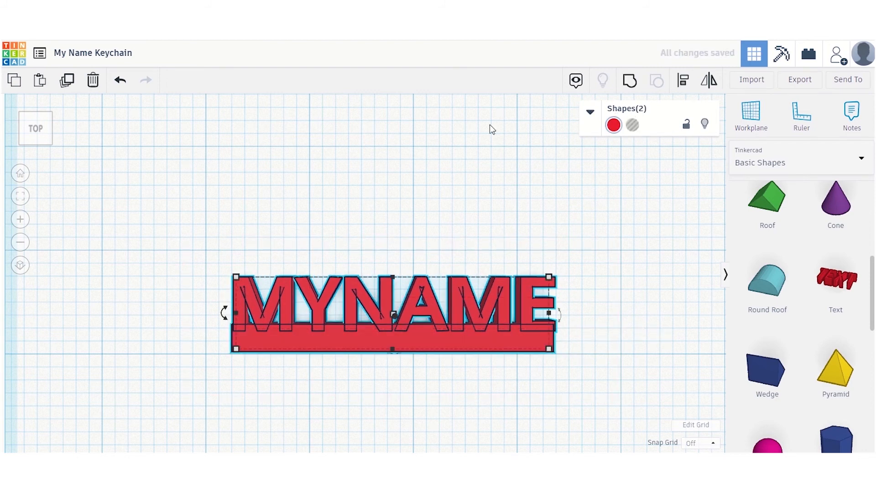
click(682, 80)
click(392, 361)
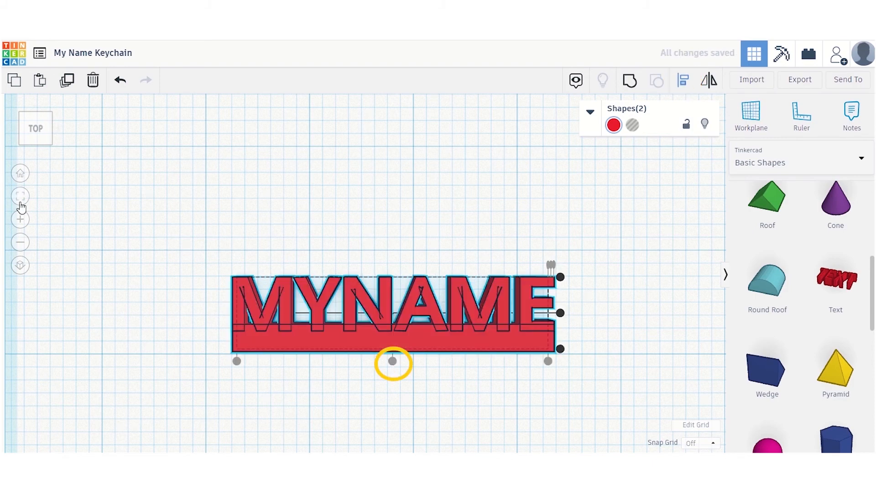
Align the vertical centers of the MYNAME text and the bar, and clear the selection
drag(32, 136, 50, 136)
click(49, 136)
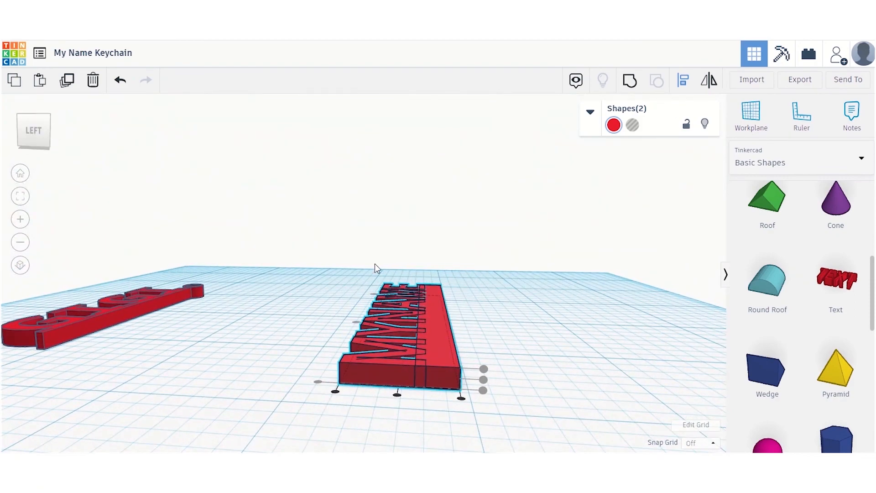
scroll(434, 391, up, 5)
scroll(541, 377, down, 3)
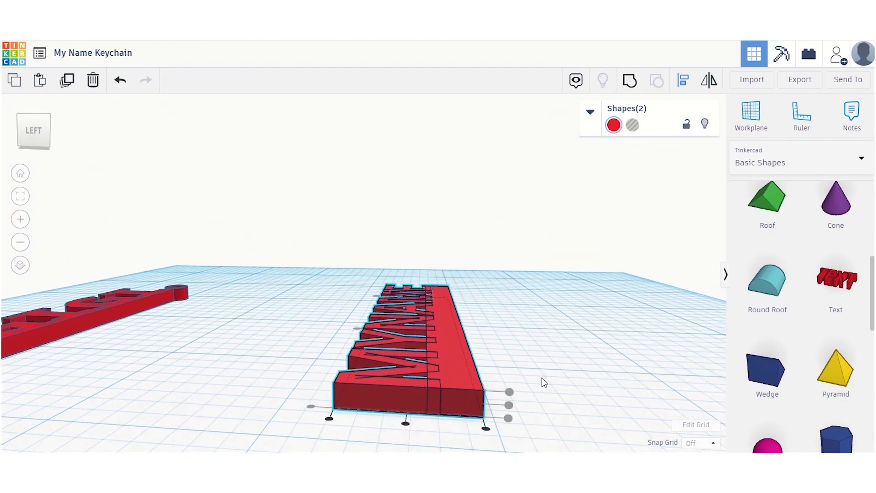
click(507, 406)
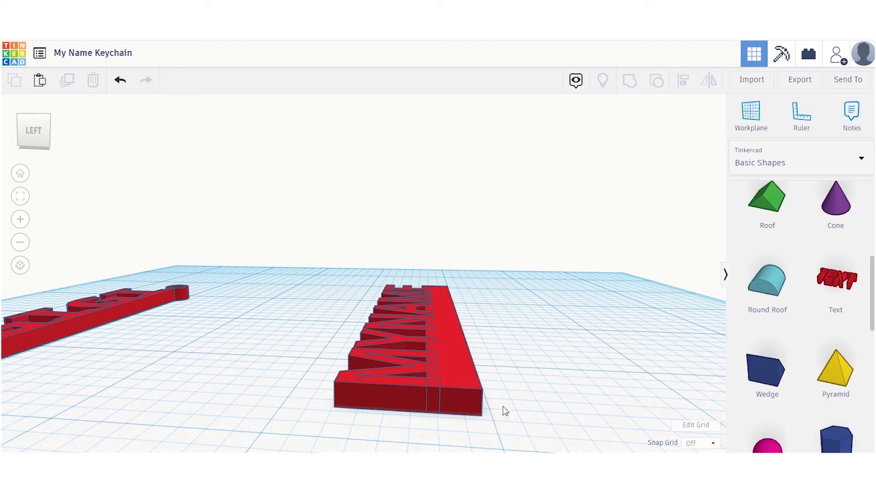
Try to nudge the MYNAME text slightly relative to the bar
click(367, 388)
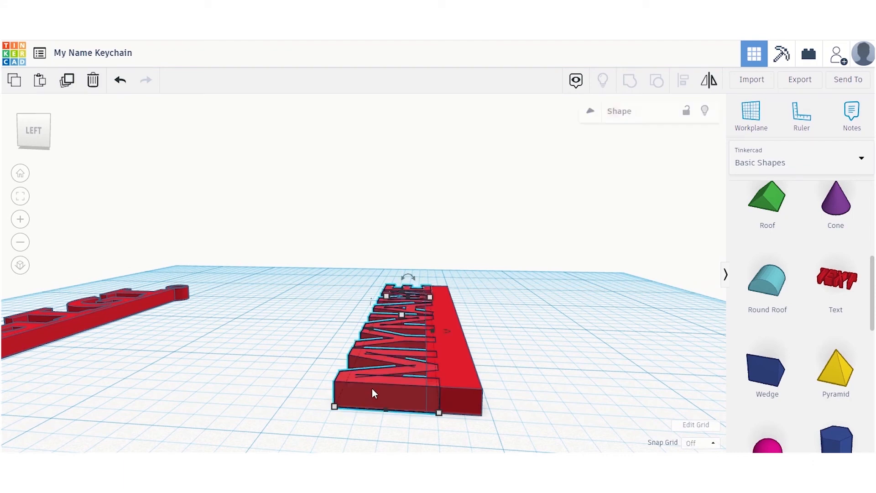
drag(388, 393, 384, 396)
drag(385, 397, 383, 396)
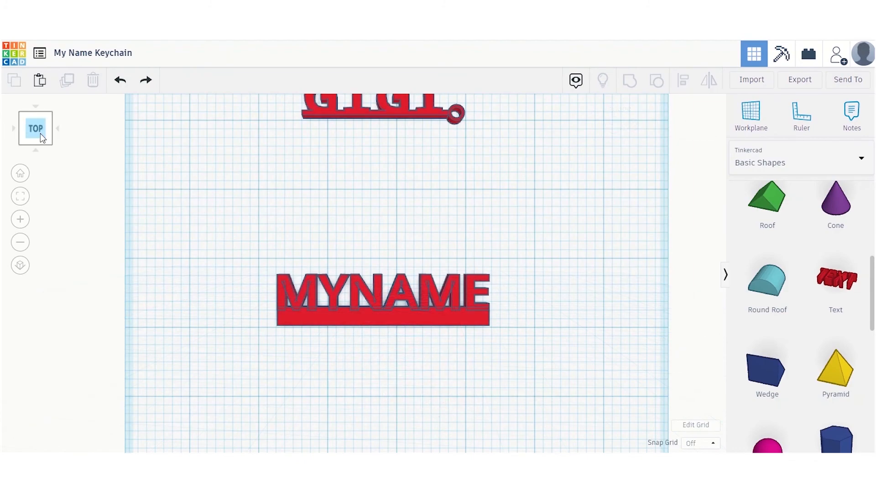
Narrow the base bar to a width of 0.125, keeping the edge that overlaps the letters in place
drag(40, 133, 59, 128)
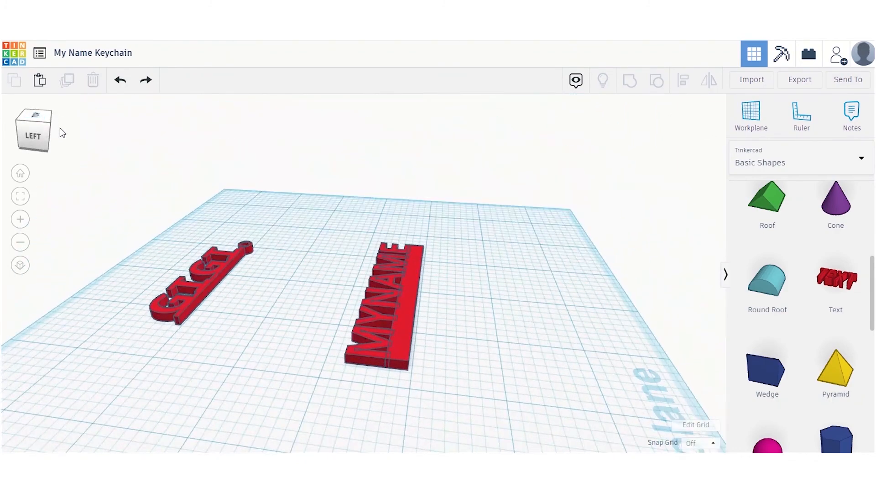
scroll(415, 320, up, 2)
click(416, 322)
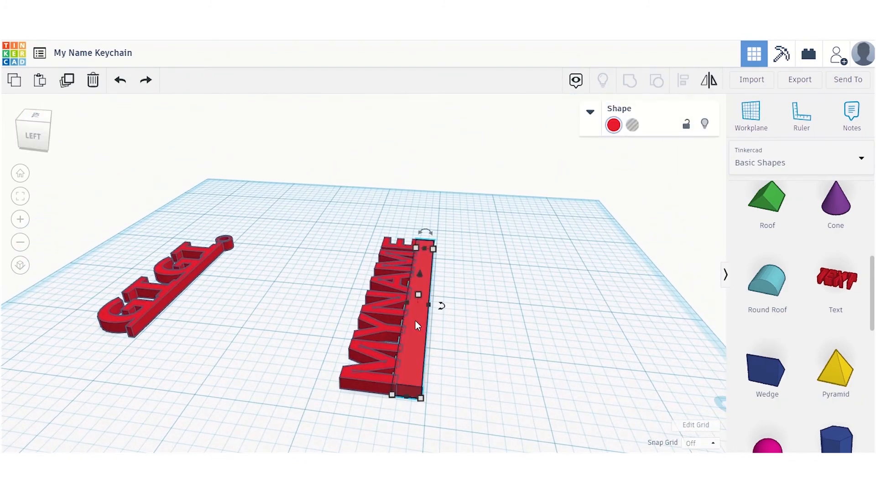
mouse_move(406, 396)
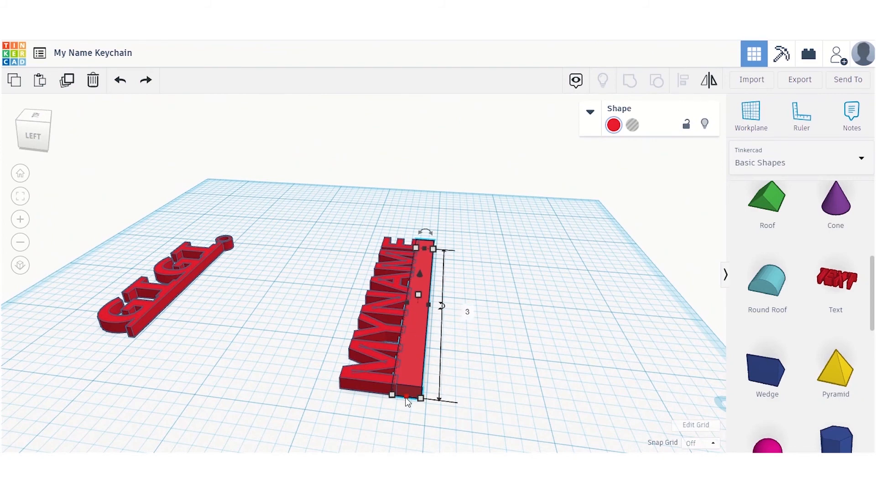
click(428, 305)
click(401, 436)
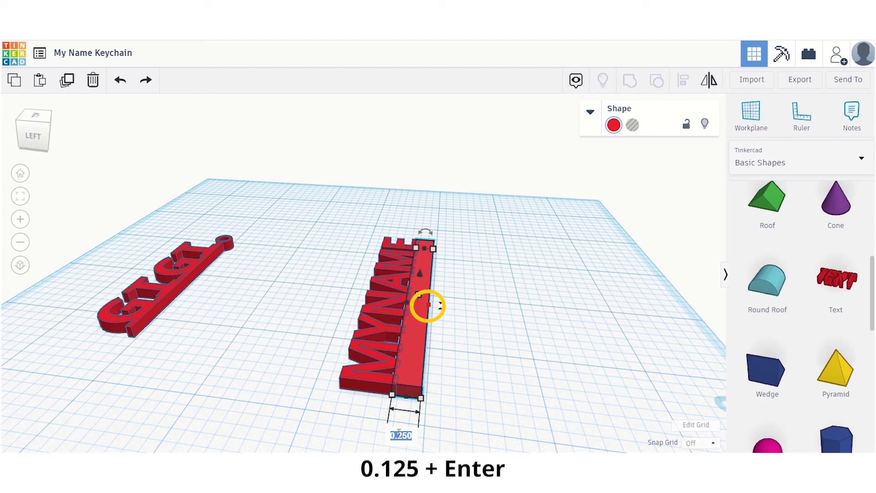
text(0.125)
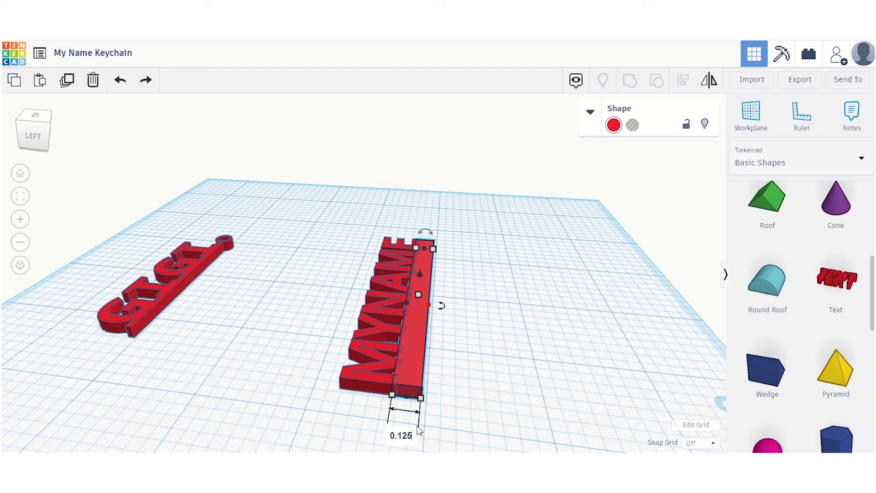
key(Return)
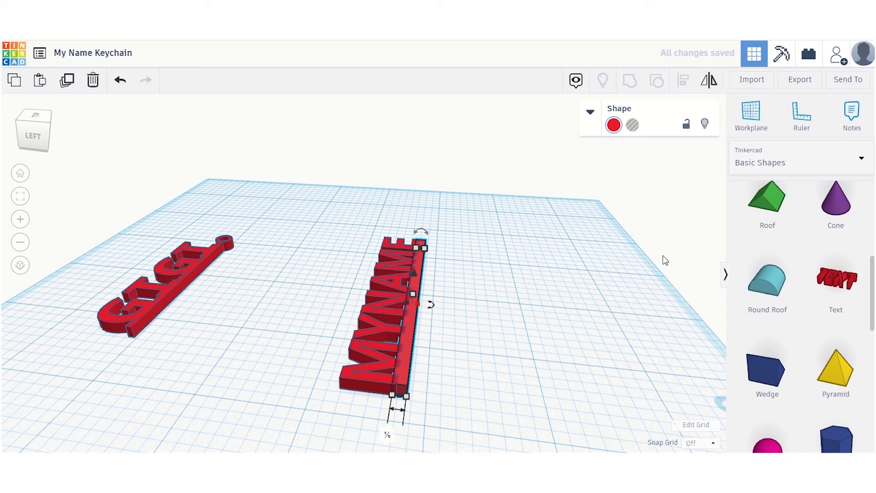
Add a Tube shape to the workplane beside the bar of the MYNAME keychain
scroll(807, 283, down, 5)
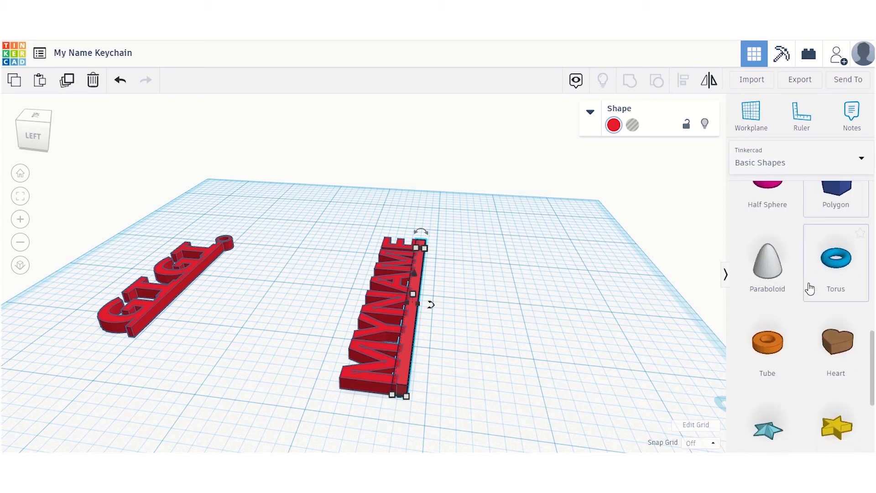
scroll(809, 288, down, 2)
scroll(802, 310, down, 2)
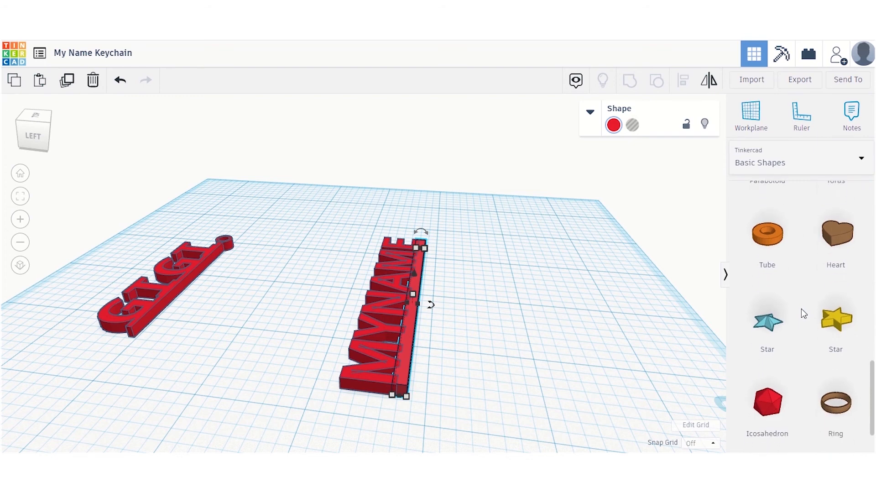
scroll(801, 309, up, 2)
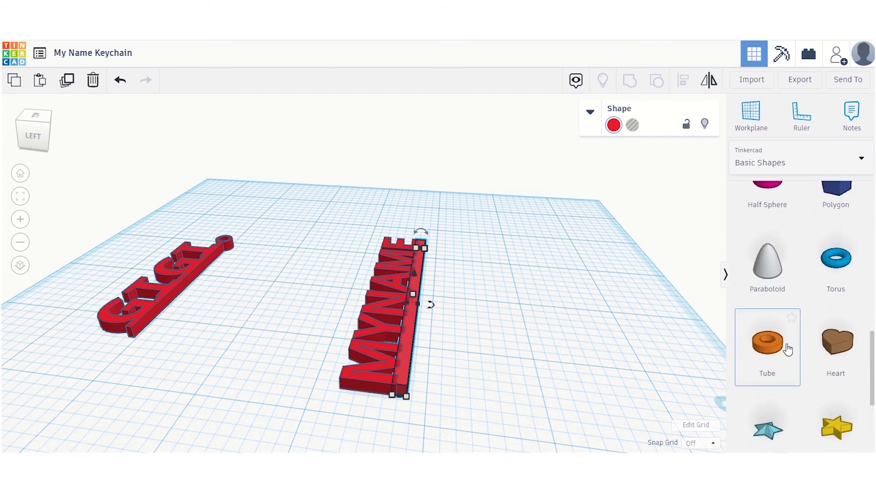
drag(788, 349, 479, 308)
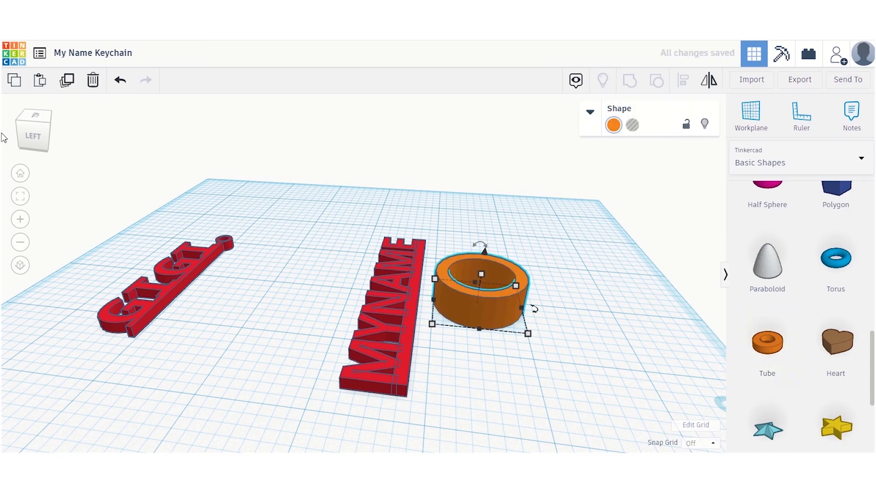
Resize the tube beside the MYNAME bar to 0.25 by 0.25 in the workplane
drag(37, 124, 19, 136)
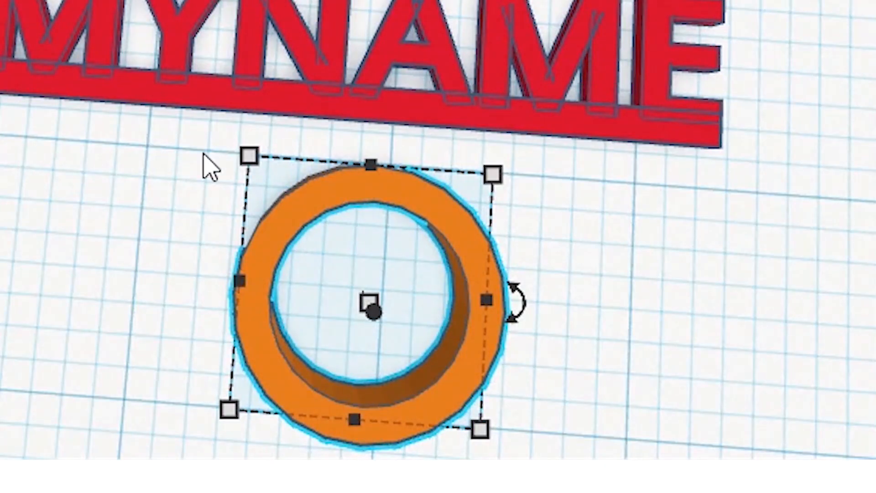
drag(251, 158, 403, 379)
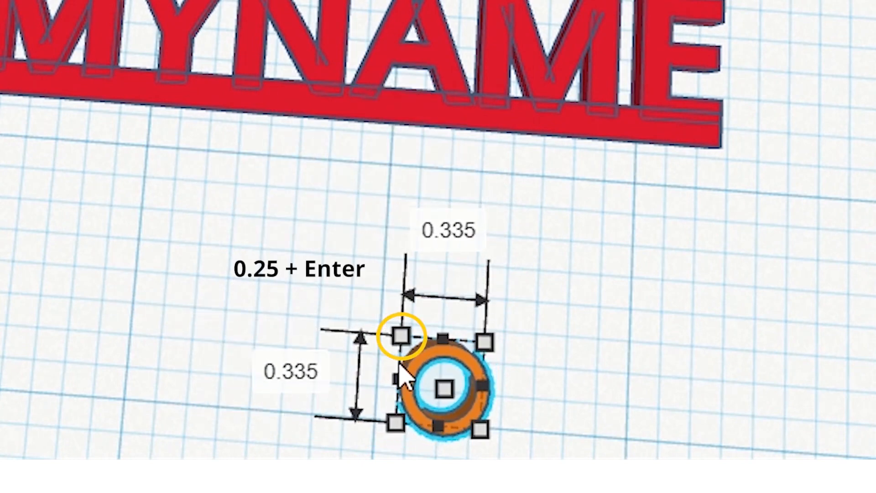
click(448, 228)
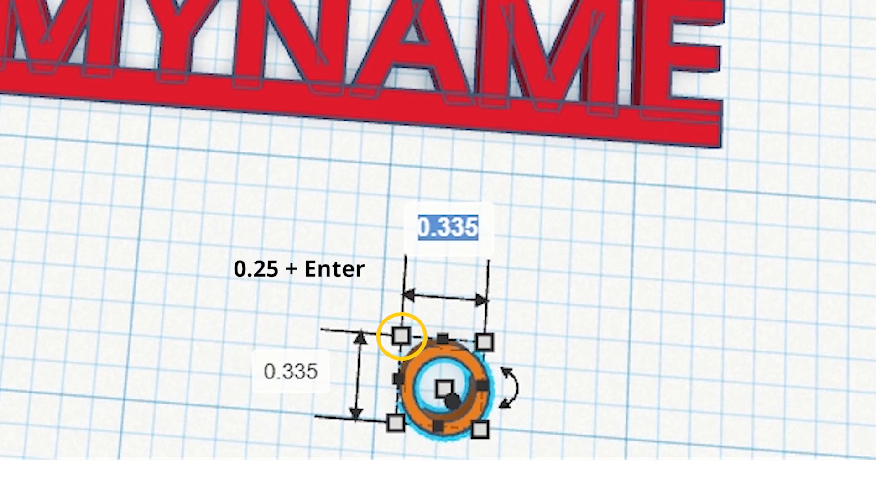
text(0.25)
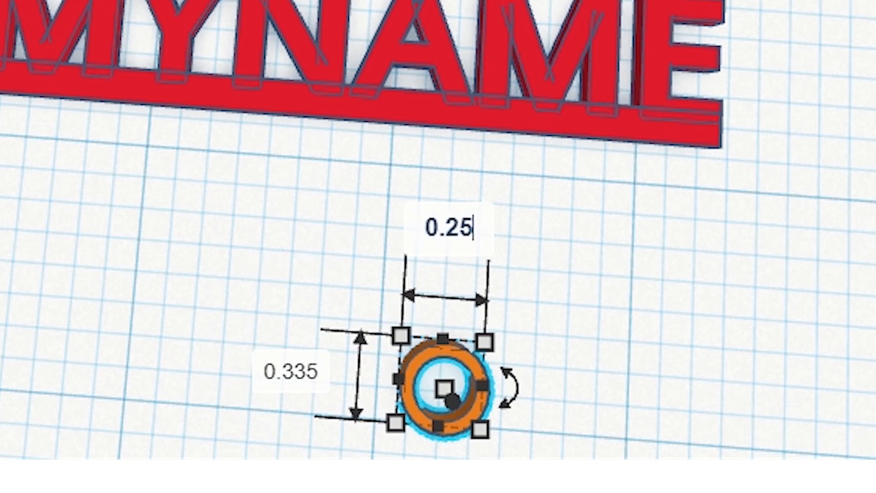
key(Return)
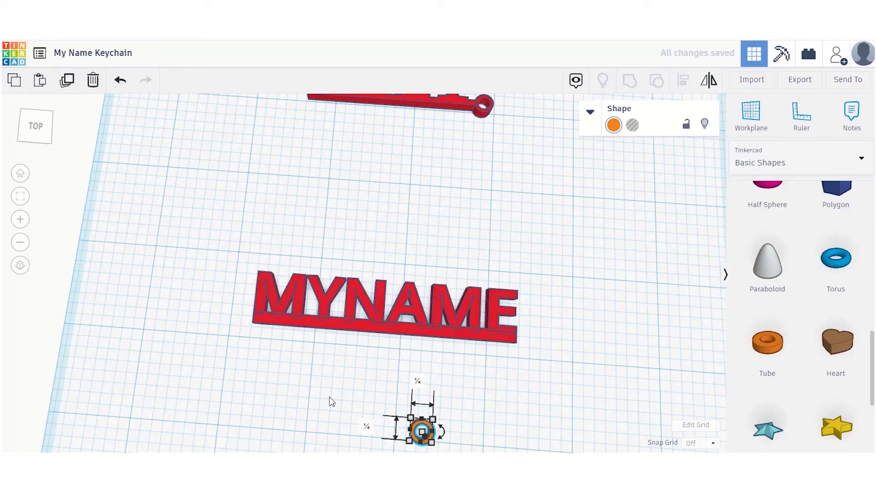
click(331, 401)
Move the tube to the free end of the bar after the letter E and lengthen the bar so it overlaps the ring
drag(417, 429, 537, 335)
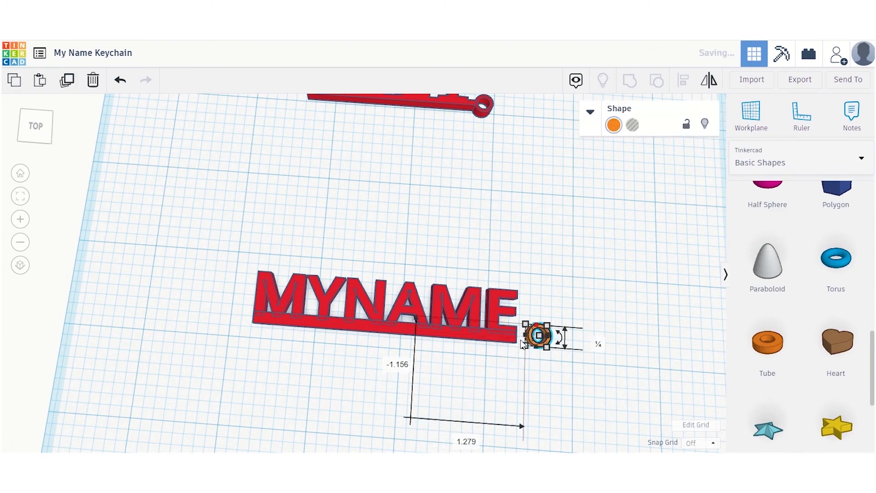
scroll(602, 337, up, 3)
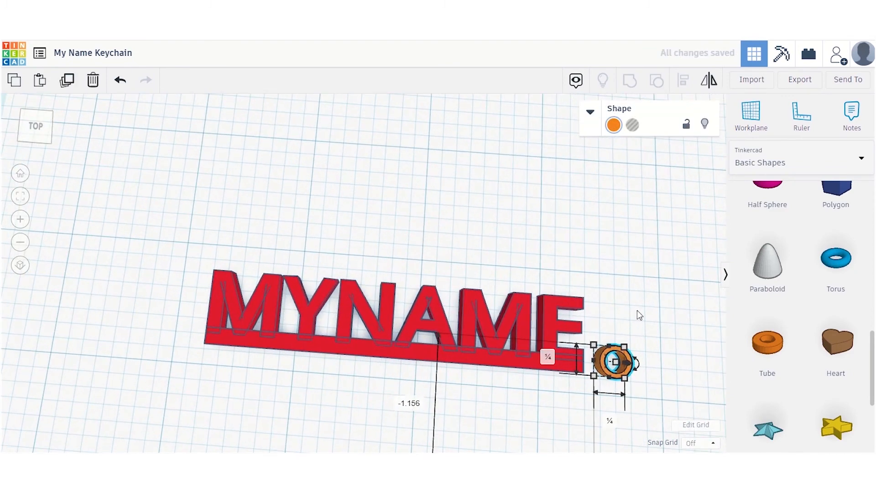
middle_drag(637, 310, 168, 251)
scroll(344, 281, up, 4)
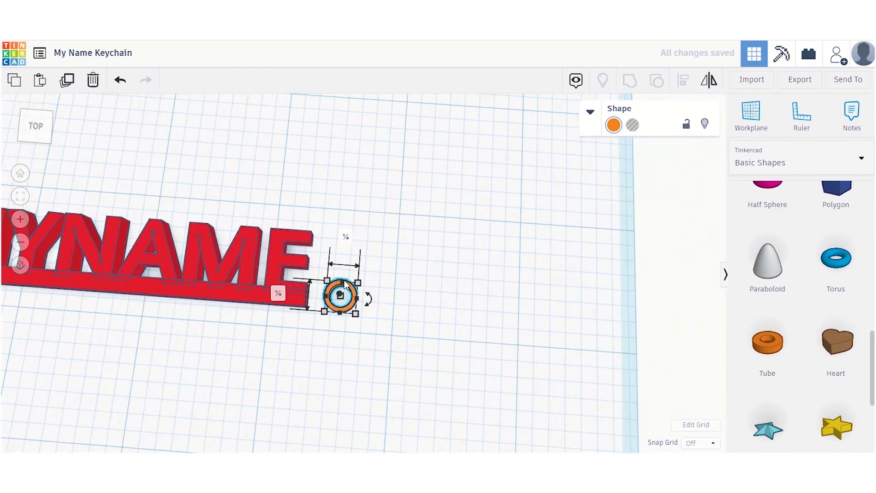
click(236, 331)
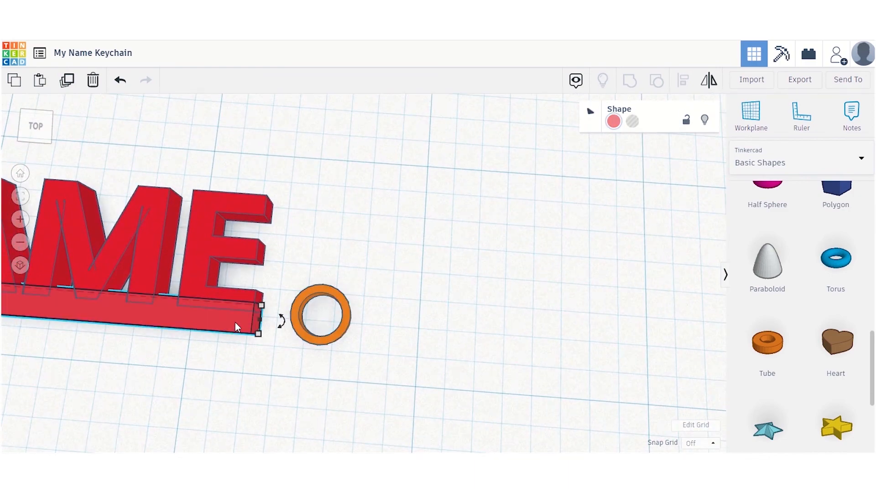
drag(262, 320, 303, 349)
Align the bar and the tube on center across the bar's width and in height, and clear the selection
drag(365, 382, 274, 280)
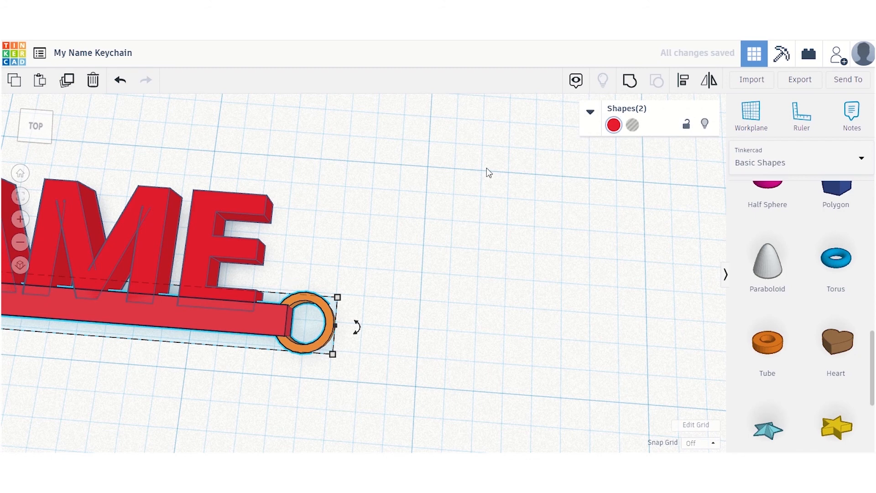
click(683, 80)
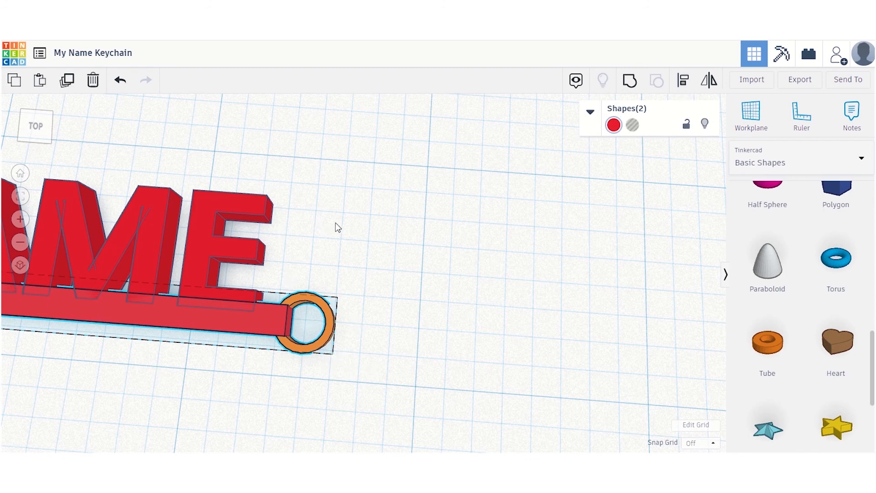
middle_drag(335, 225, 624, 244)
scroll(624, 244, down, 3)
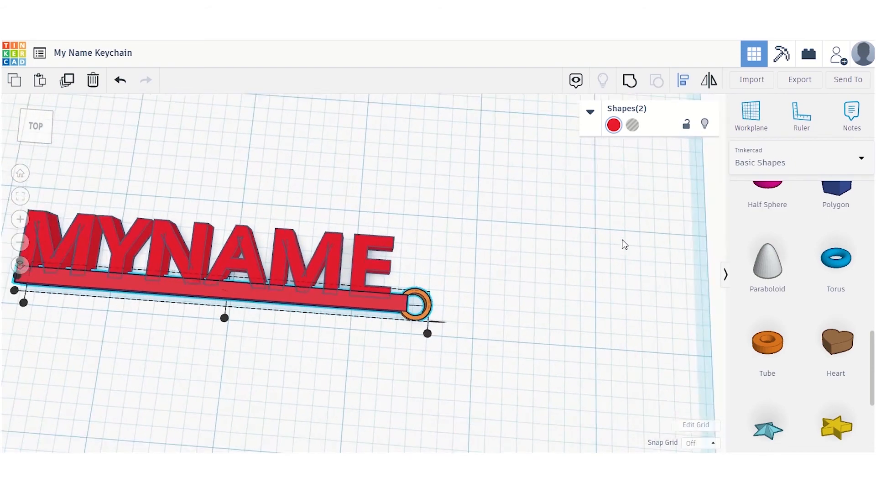
click(44, 274)
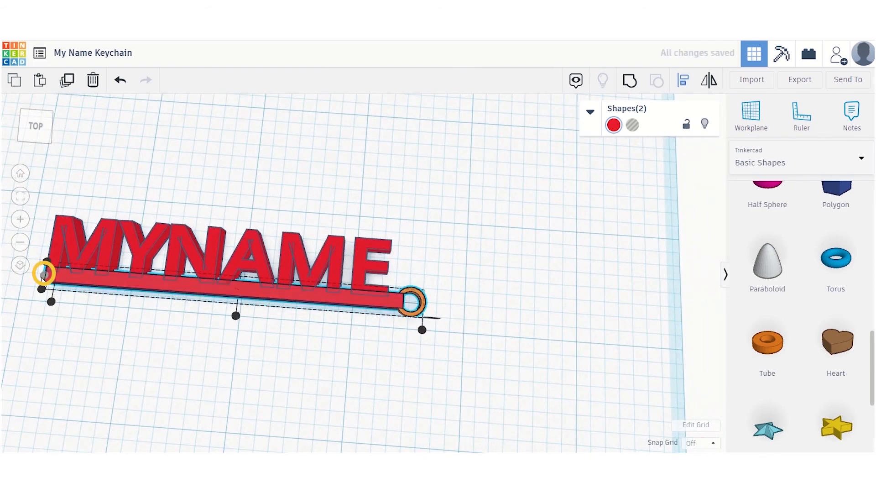
click(31, 135)
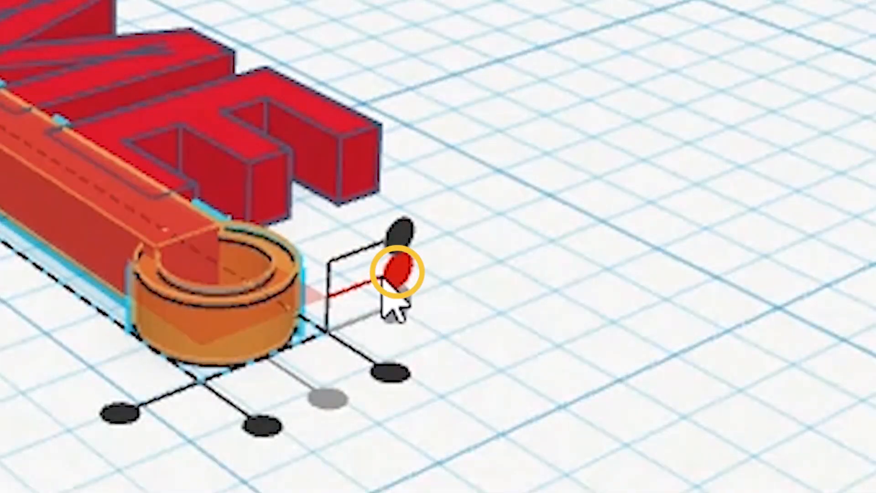
click(418, 337)
click(578, 284)
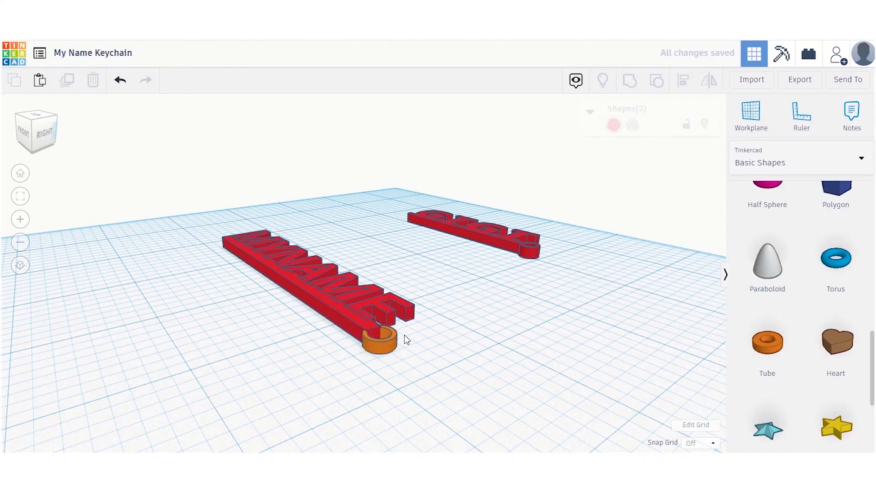
Inspect the joint between bar and ring from different angles, and check the ring, text and bar as separate shapes
scroll(251, 240, up, 5)
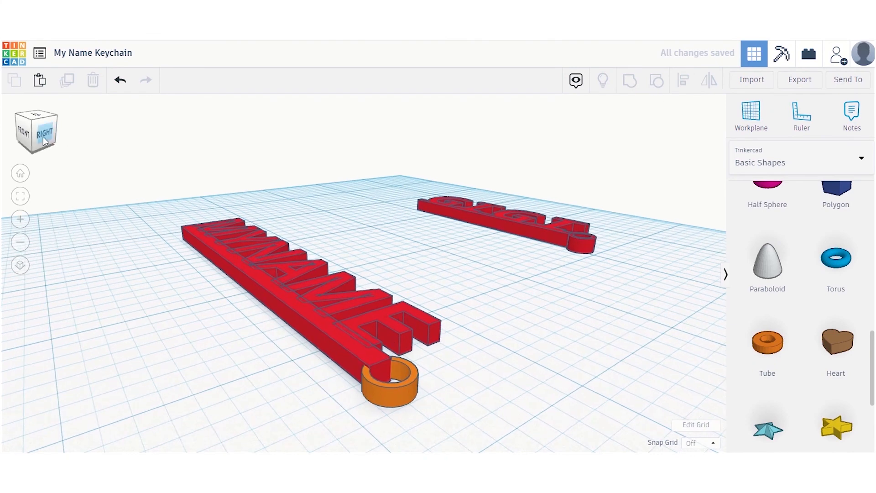
click(43, 136)
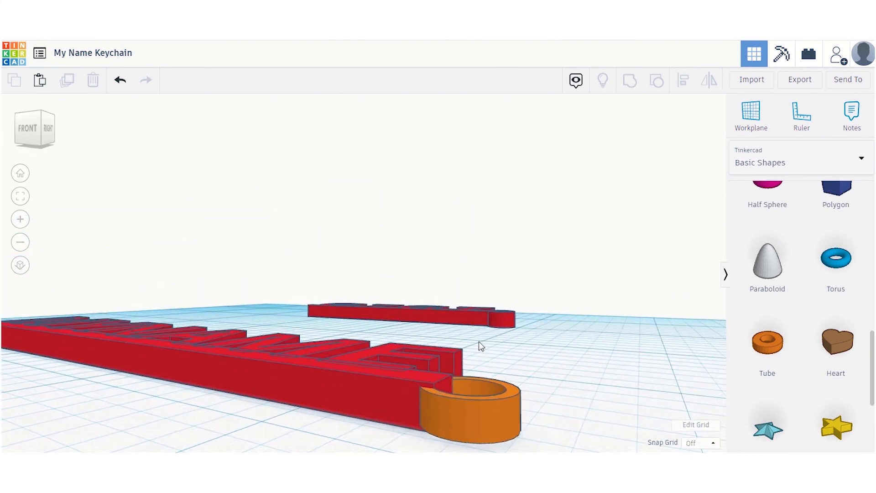
right_drag(478, 341, 458, 328)
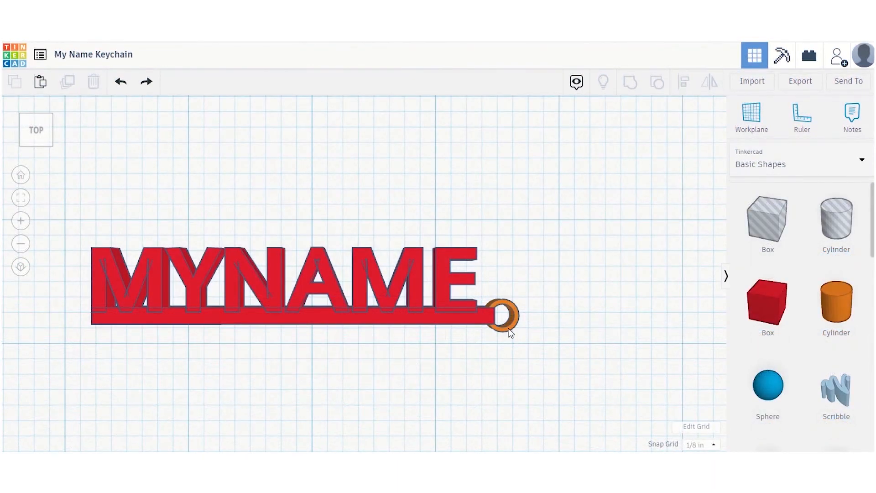
click(508, 328)
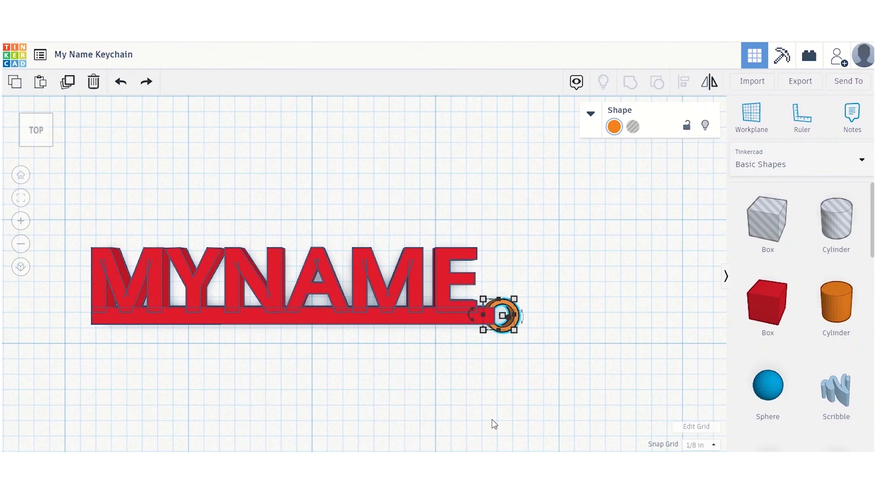
click(447, 292)
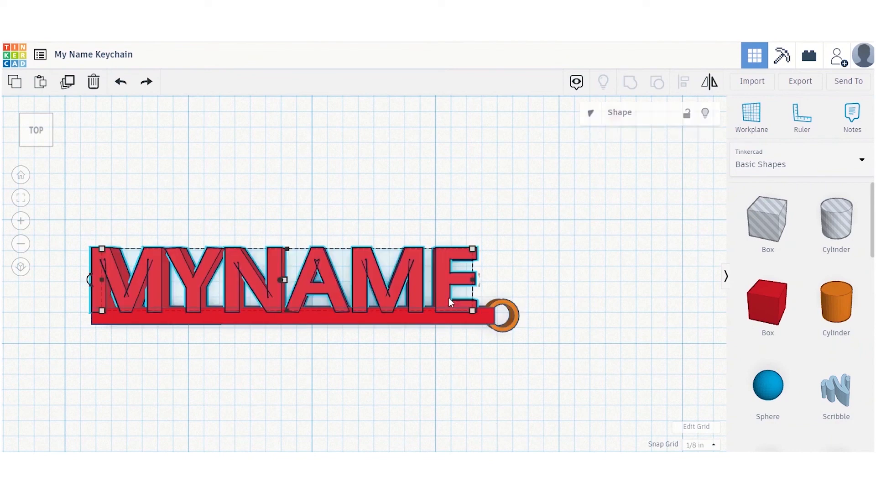
click(439, 321)
click(426, 354)
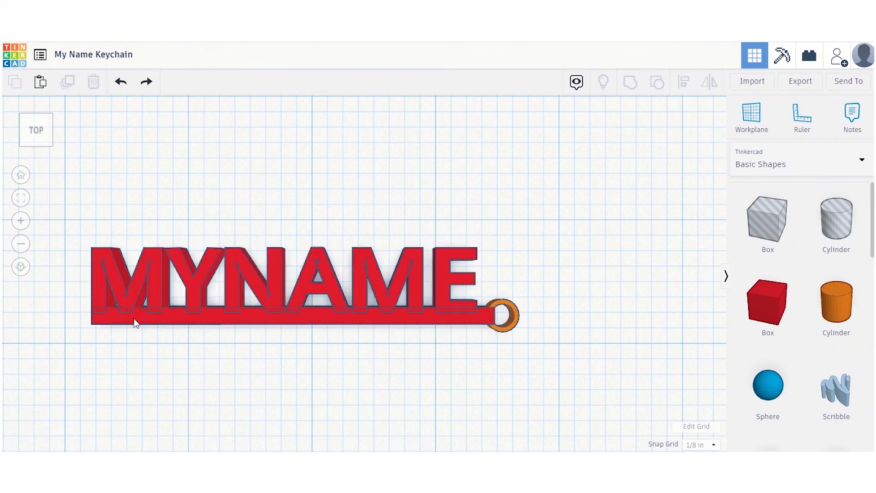
Group the MYNAME text, the bar and the ring into one shape, and clear the selection
drag(69, 220, 539, 360)
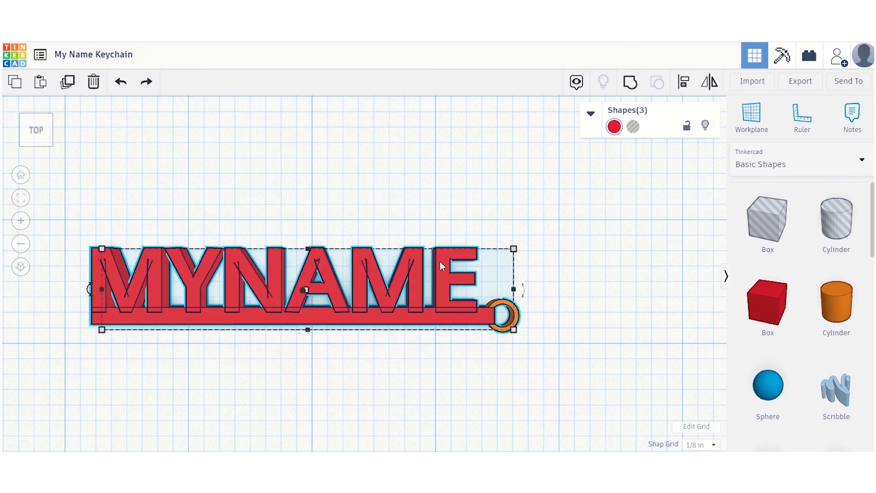
click(629, 84)
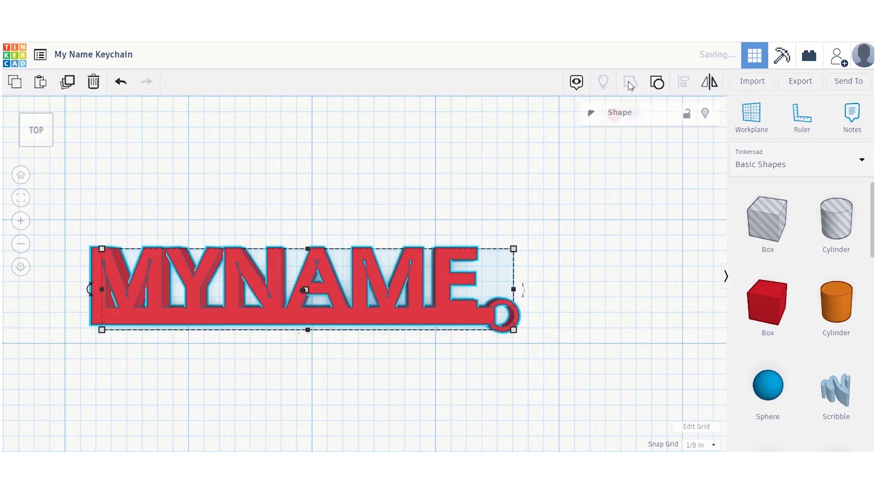
click(581, 279)
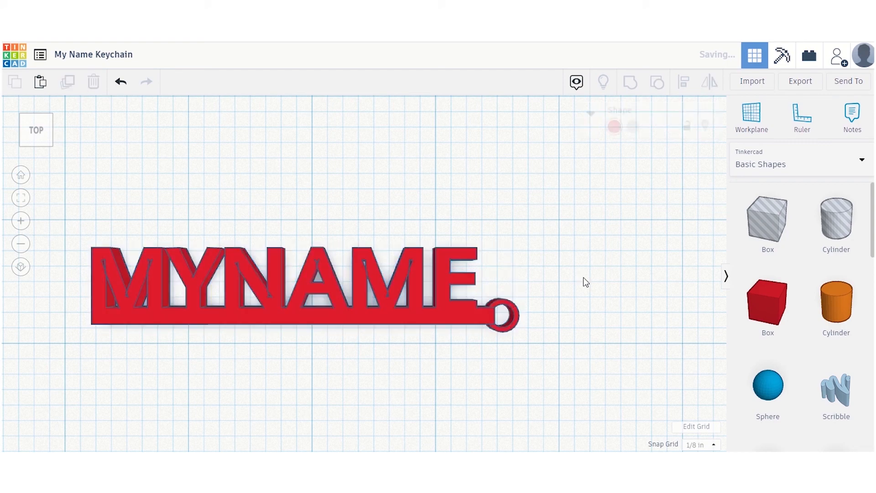
click(508, 329)
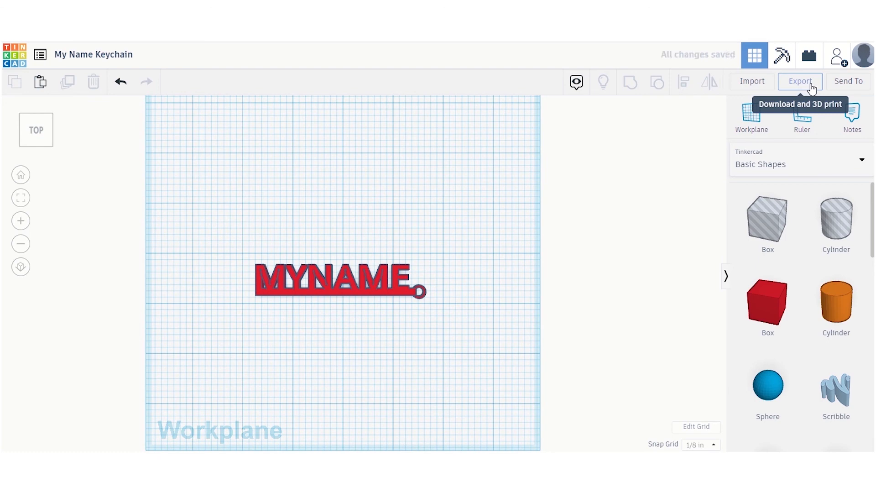
Export everything in the design as an .STL file for 3D printing
click(811, 88)
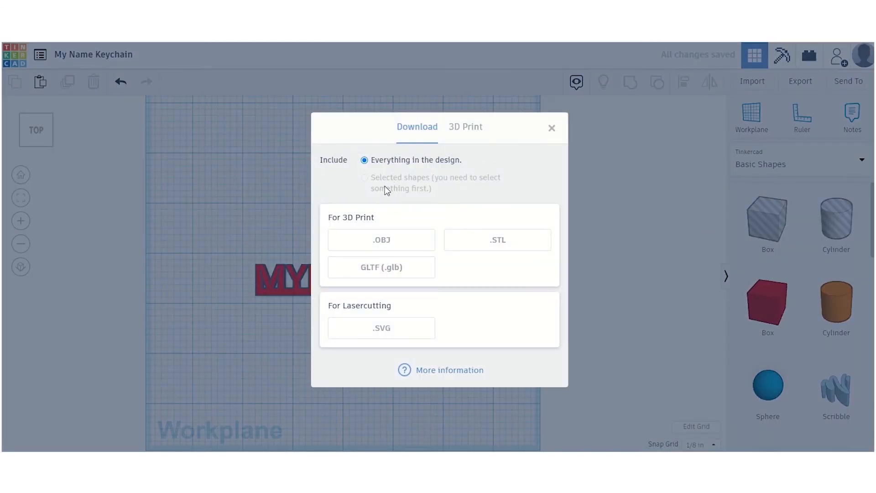
click(516, 246)
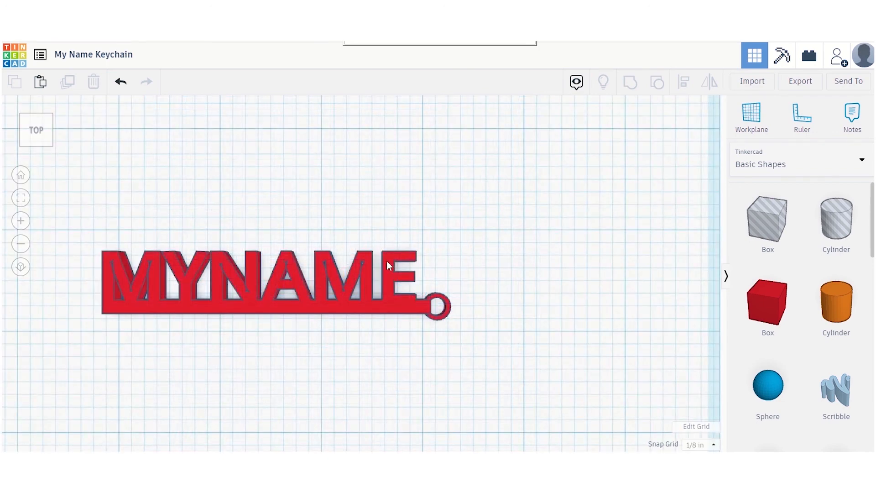
Ungroup the MYNAME keychain, select its bar and its ring separately, and group all the shapes again
click(386, 261)
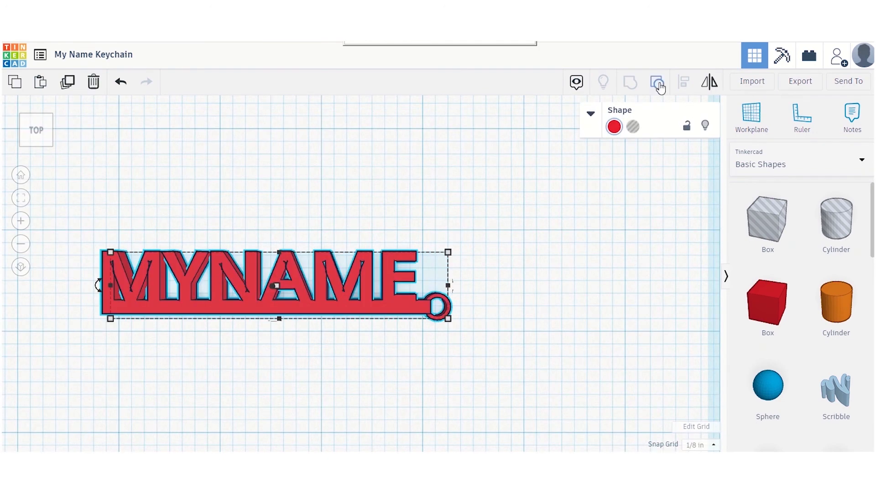
key(ctrl+shift+g)
click(415, 312)
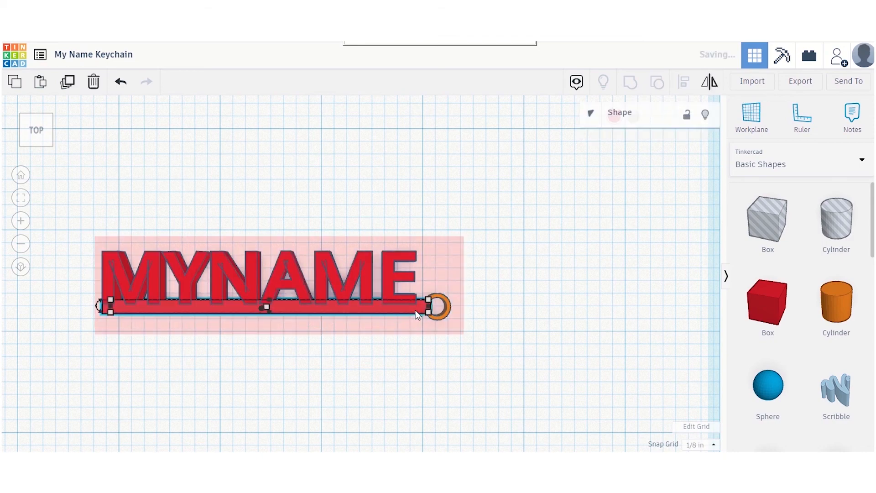
click(446, 318)
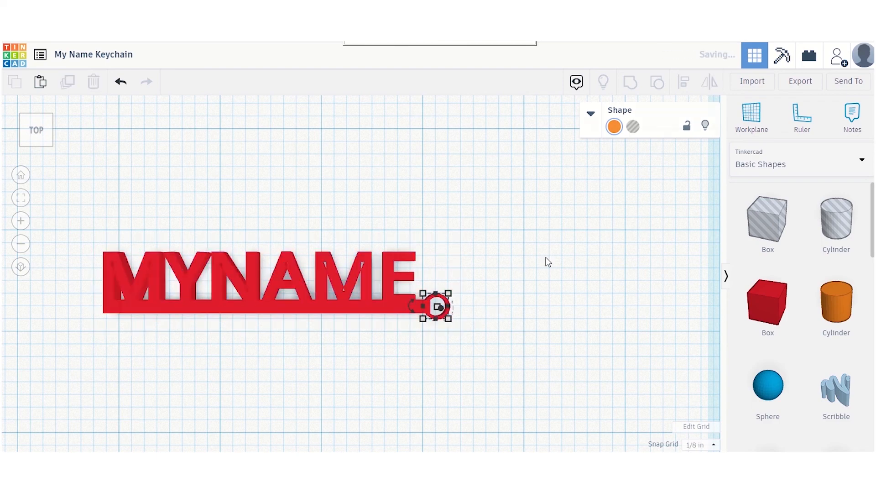
key(ctrl+a)
key(ctrl+g)
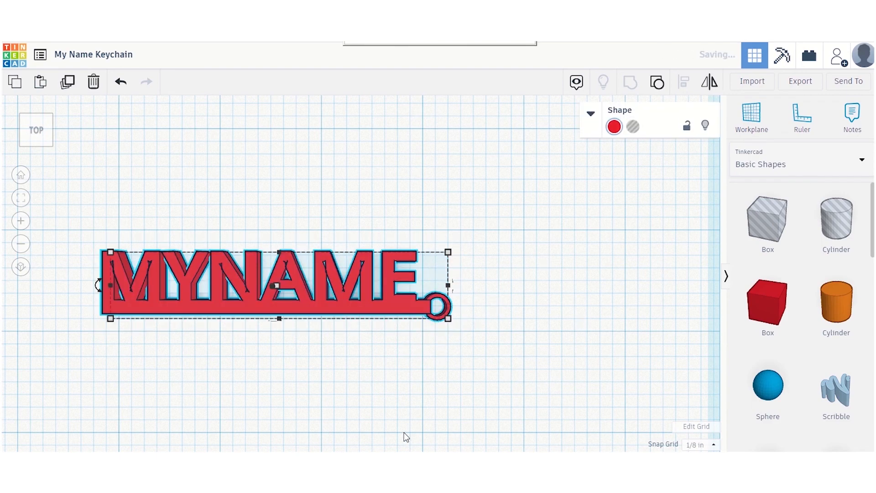
click(403, 432)
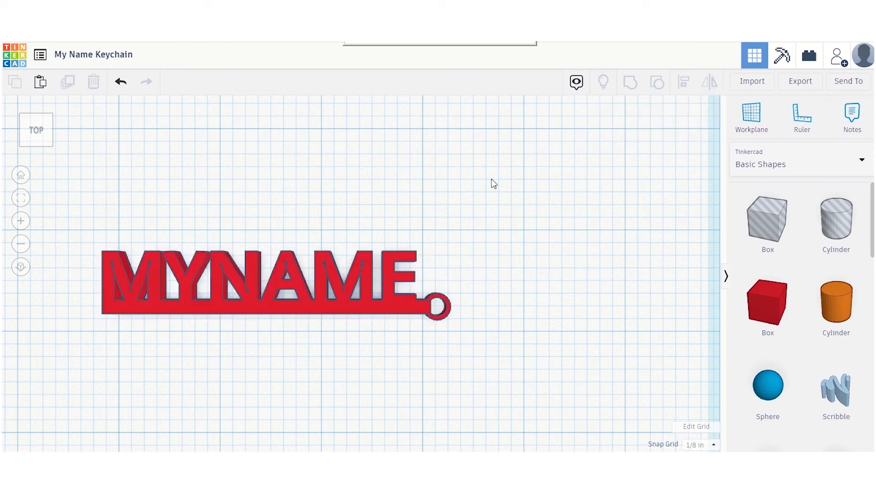
Ungroup the MYNAME keychain into its separate shapes and select the key ring tube
click(446, 311)
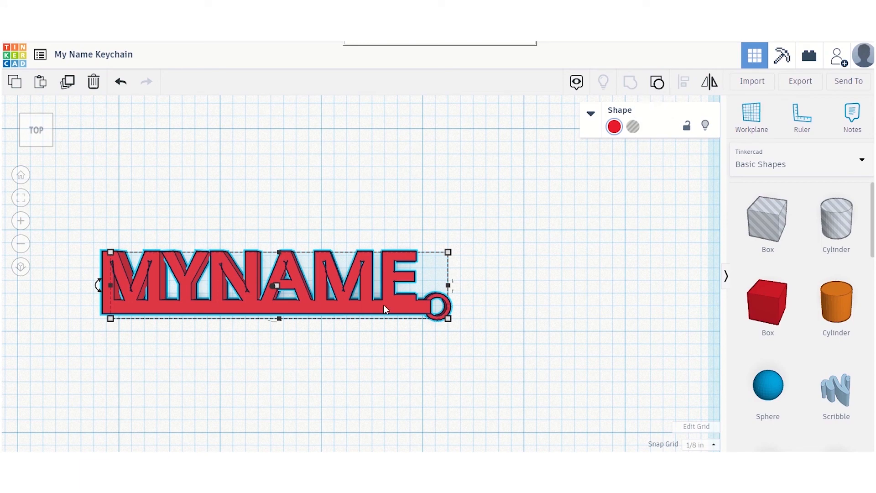
key(ctrl+shift+g)
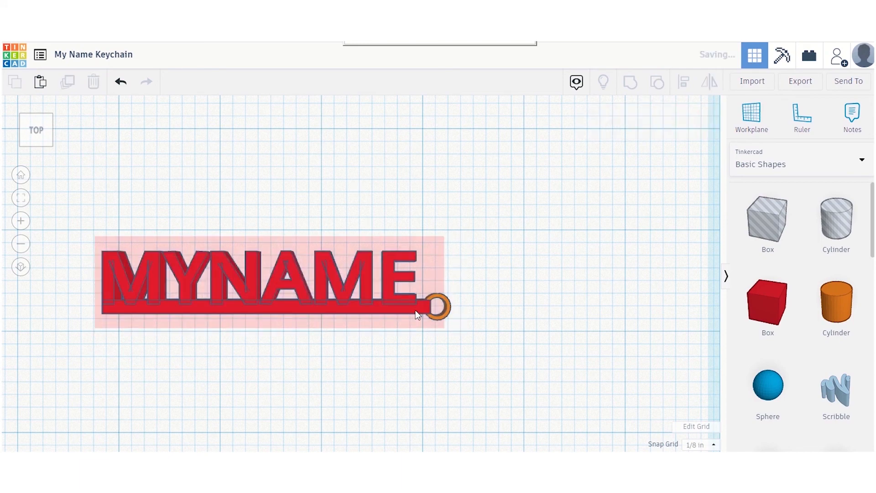
click(416, 313)
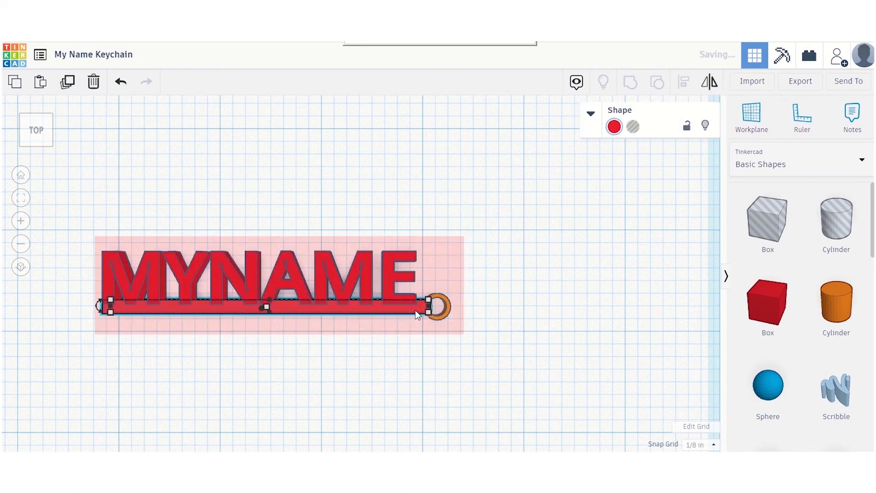
click(444, 315)
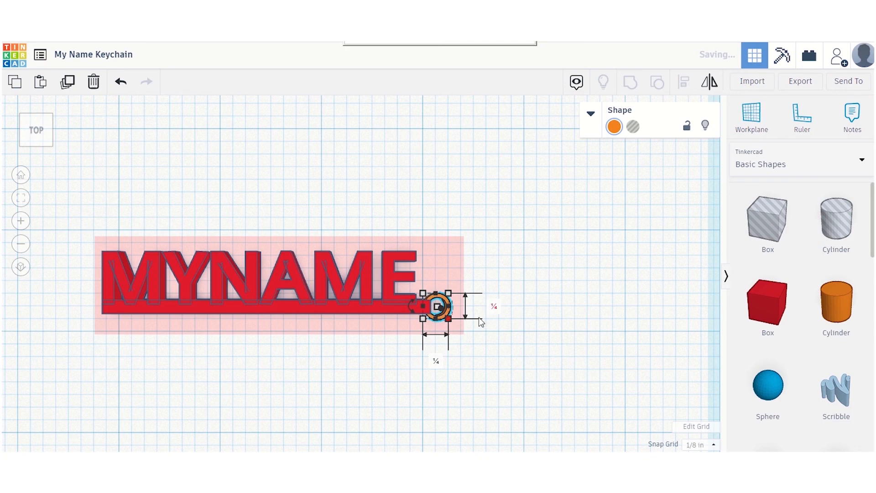